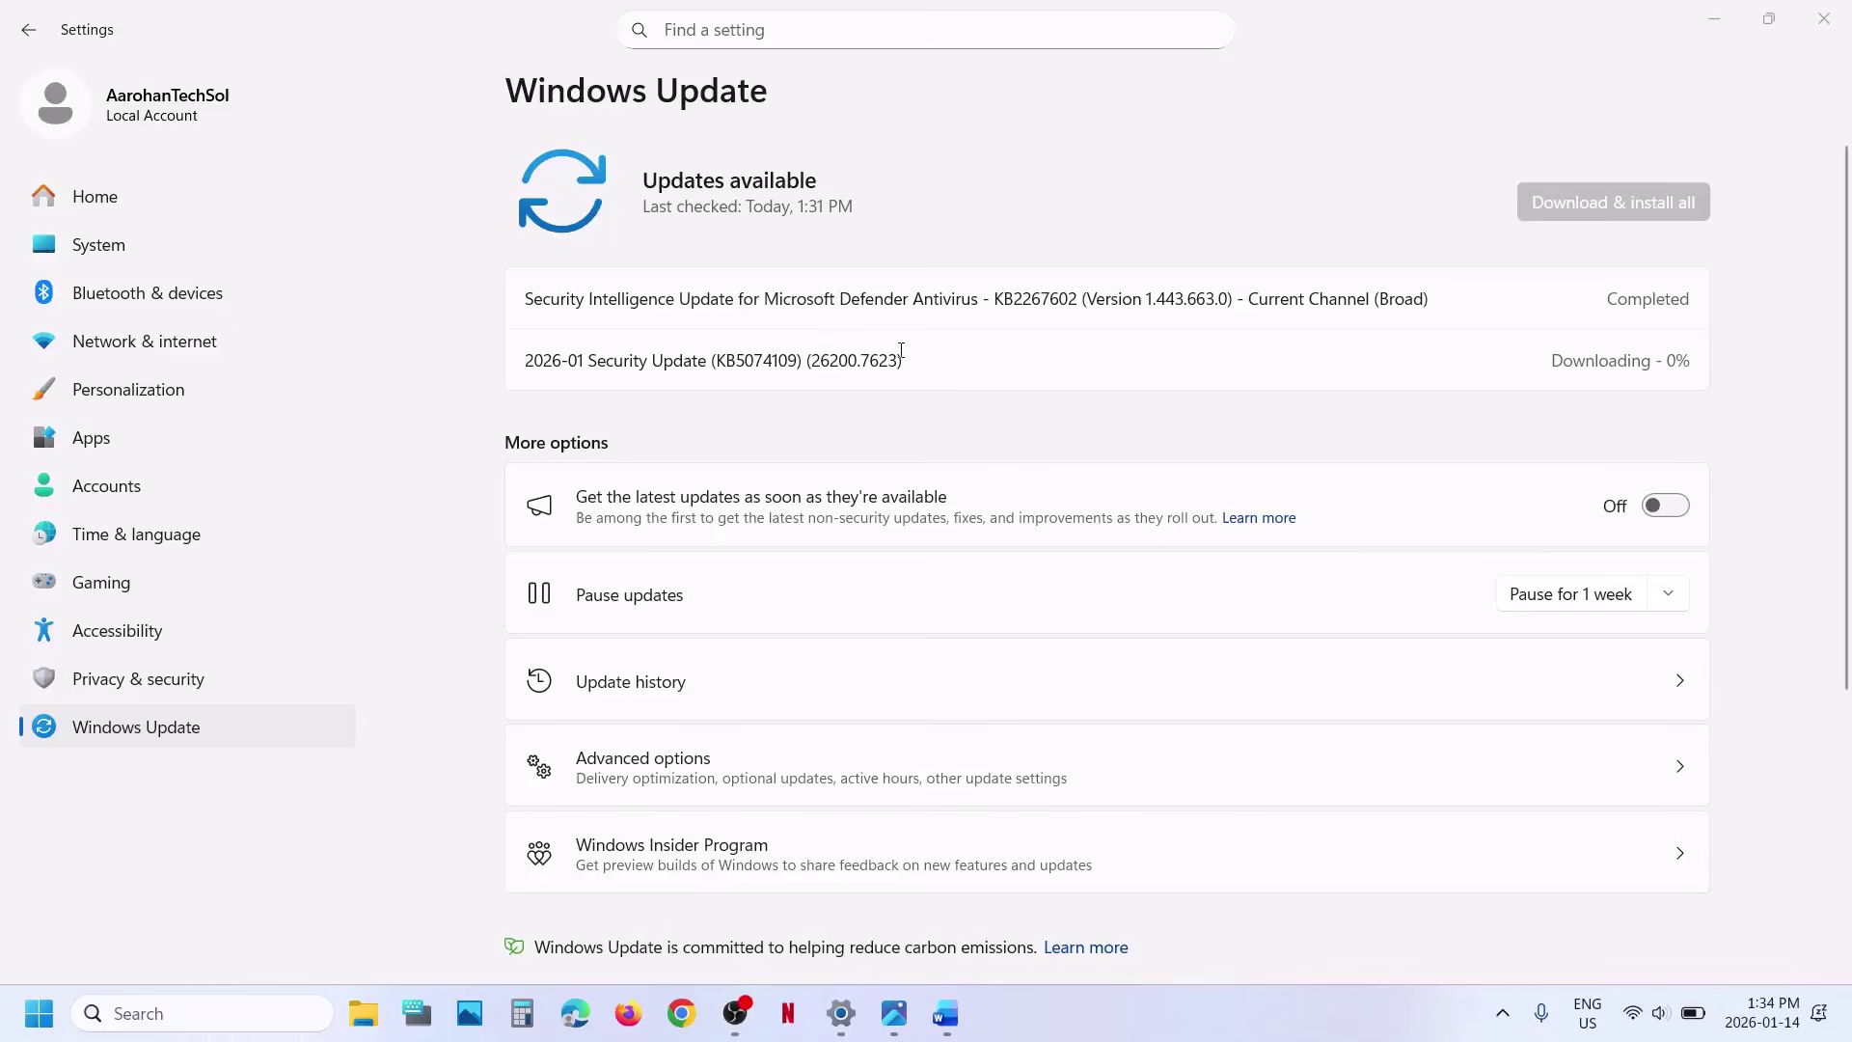
# - After selecting KB5074109, pause updates until 2026-01-21, then resume them right away
pyautogui.click(762, 360)
pyautogui.doubleClick(762, 361)
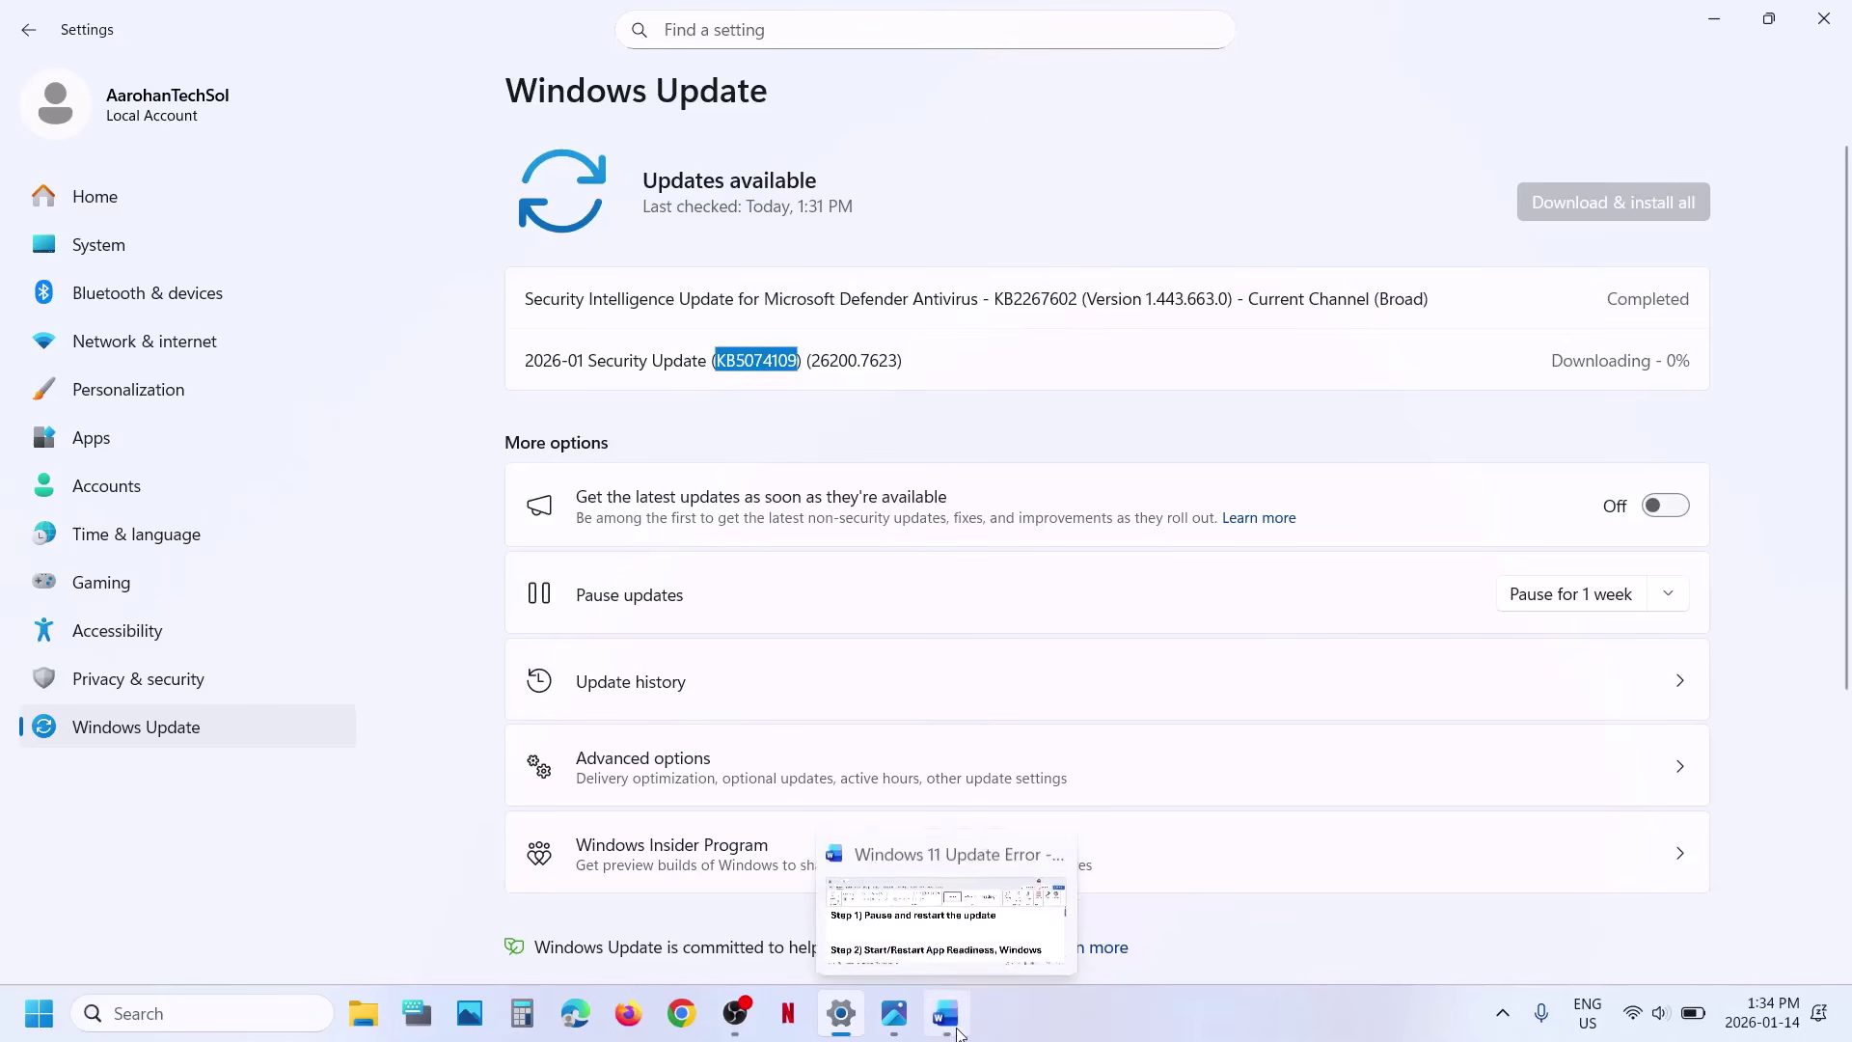
pyautogui.click(143, 713)
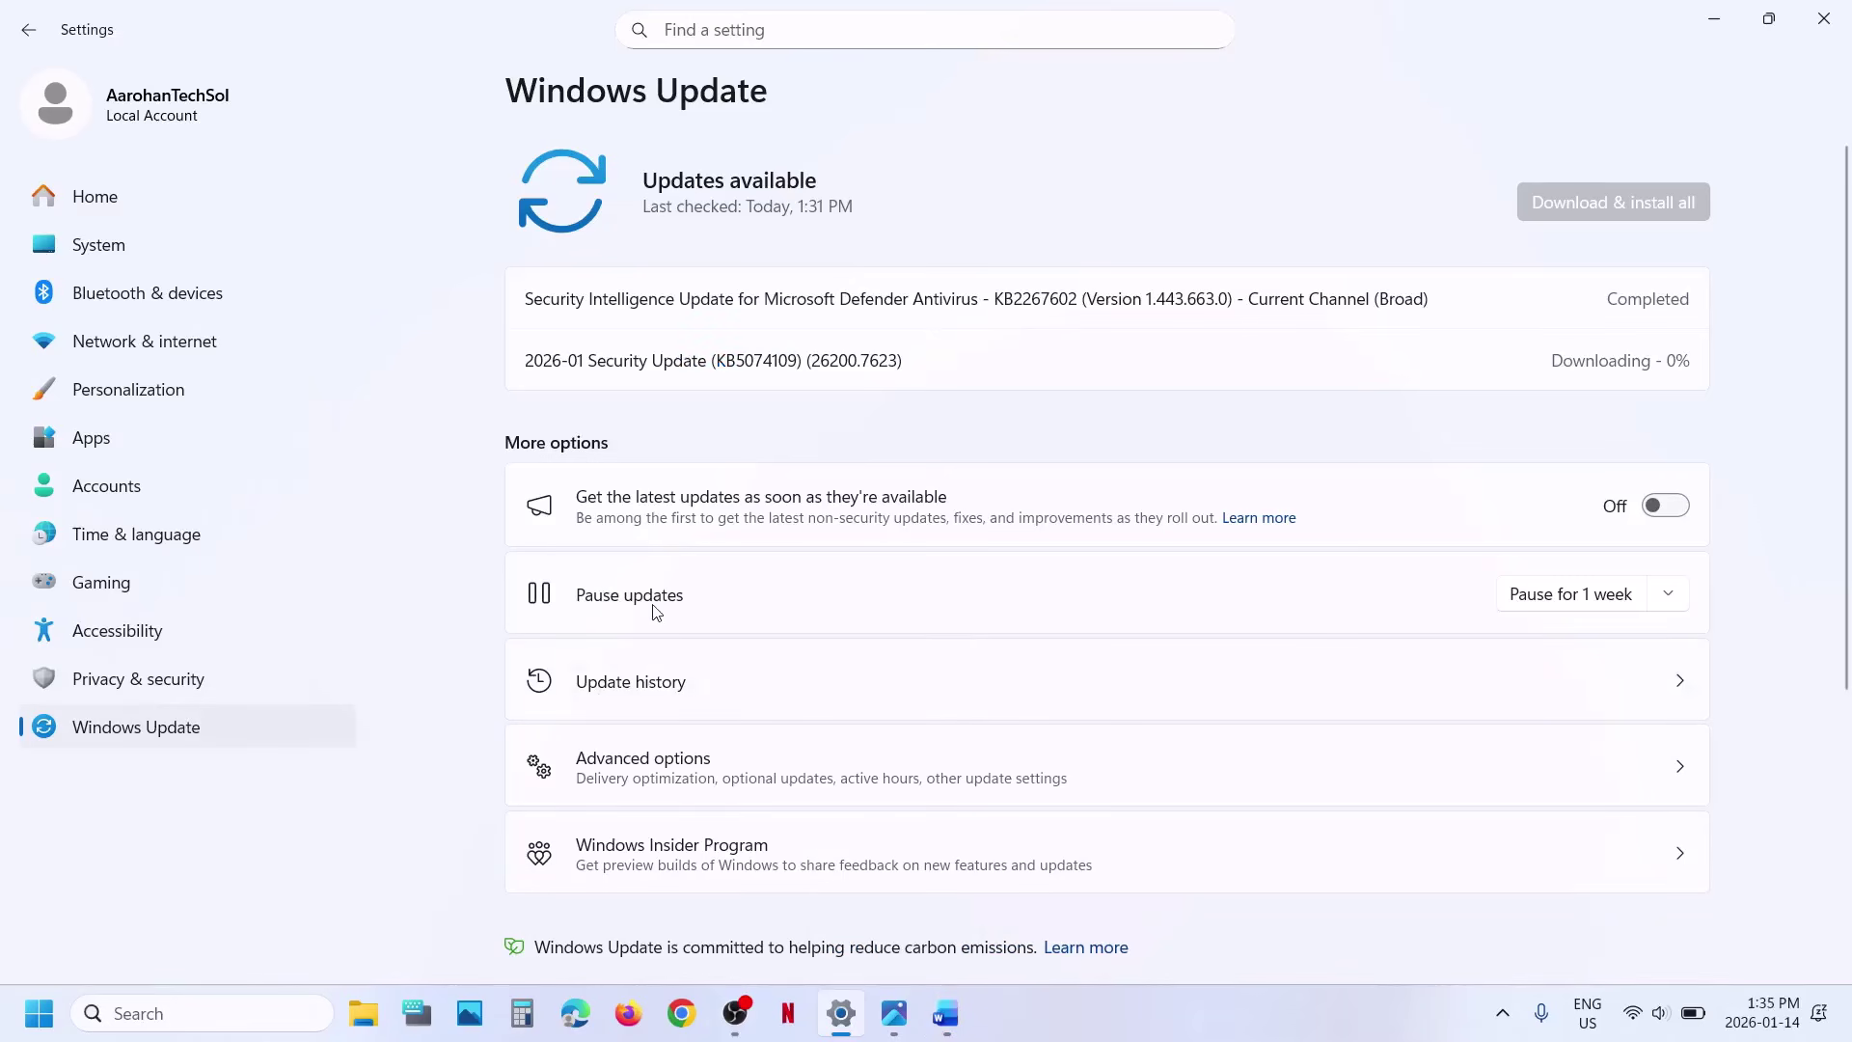
pyautogui.click(1553, 595)
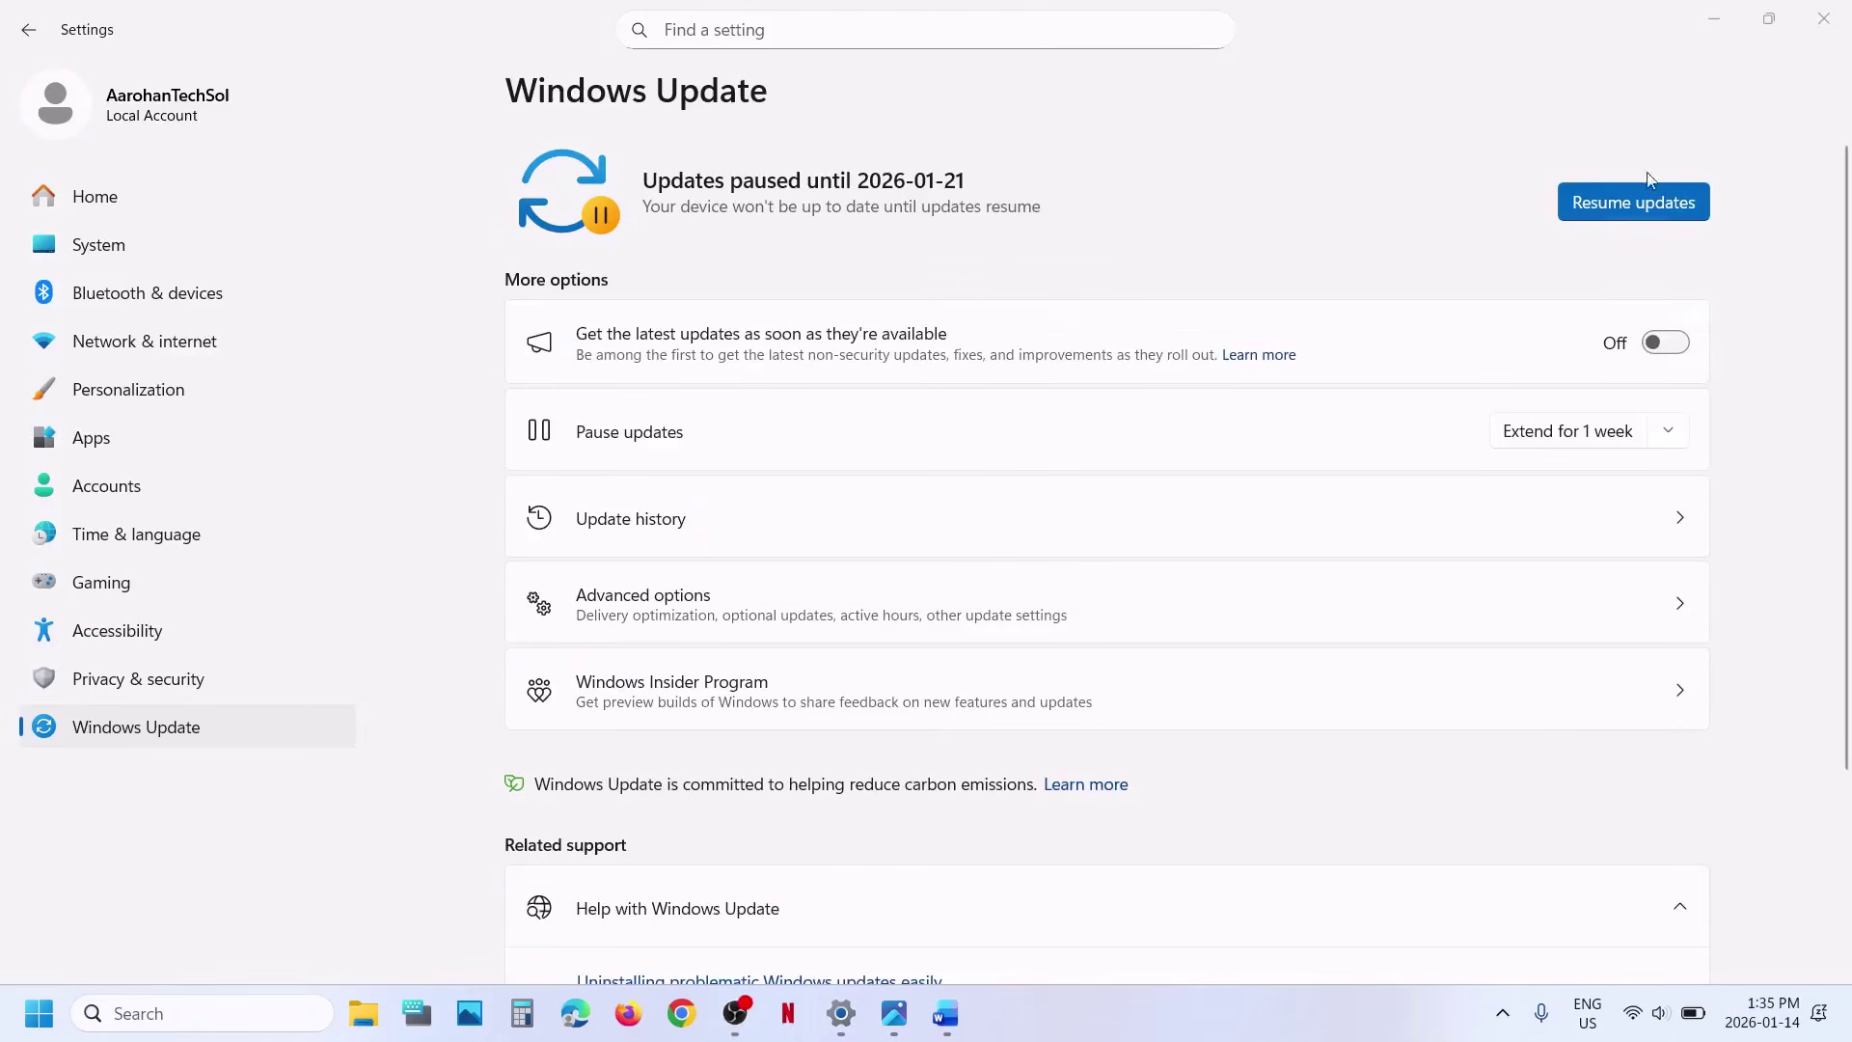
pyautogui.click(1621, 215)
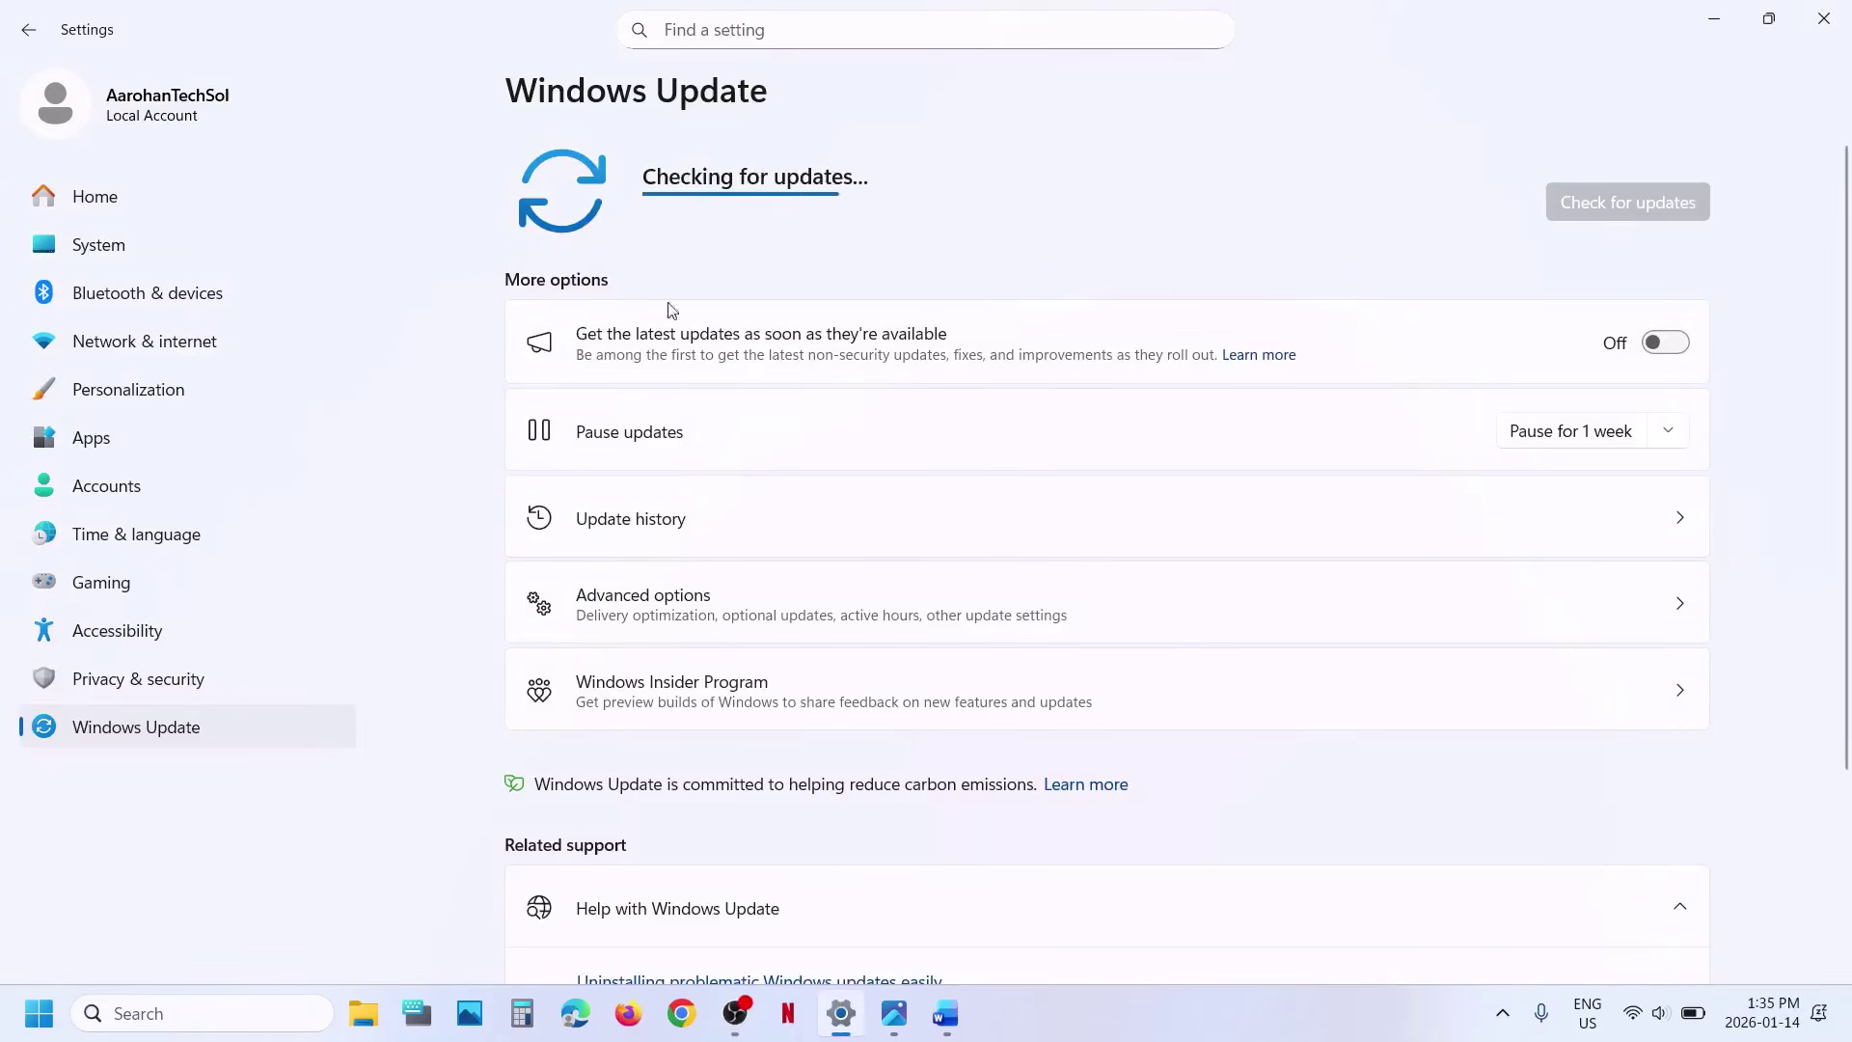
# - Open Services, set App Readiness to Automatic startup, and start it
pyautogui.click(164, 1013)
pyautogui.write('ervi')
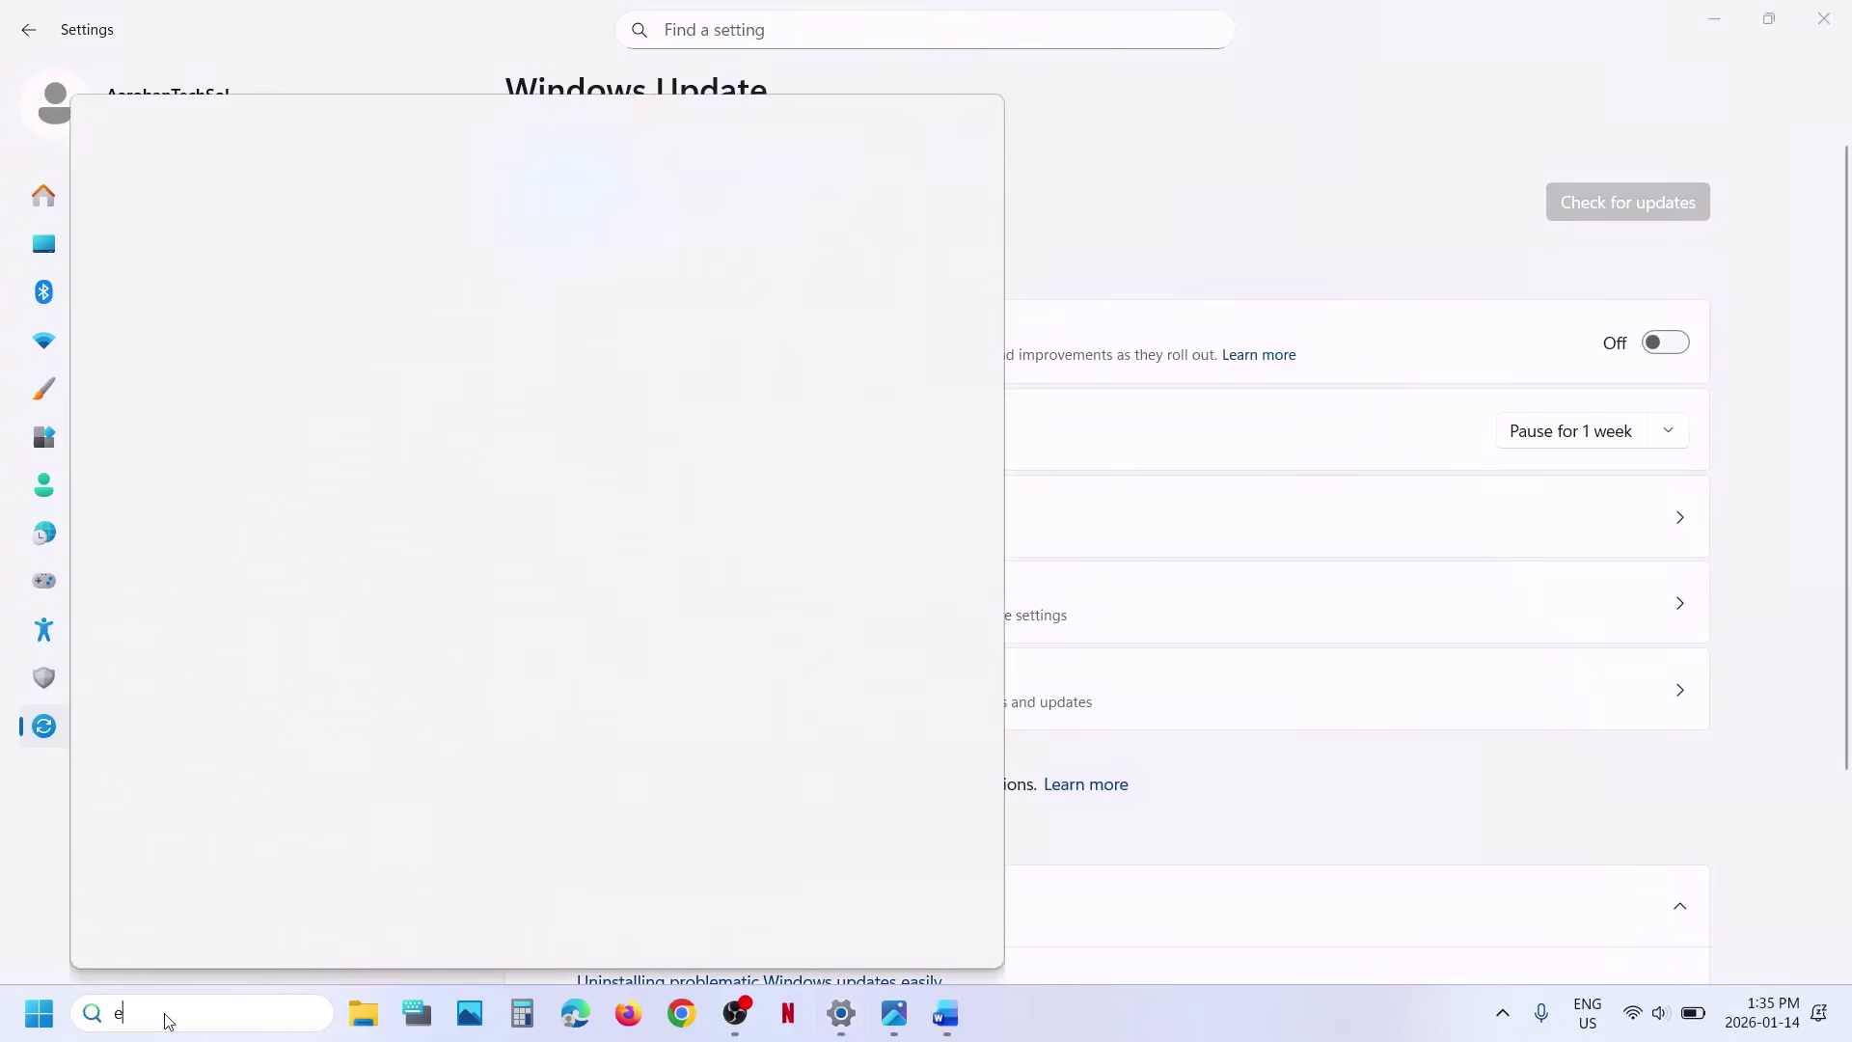
pyautogui.write('ces')
pyautogui.press('Return')
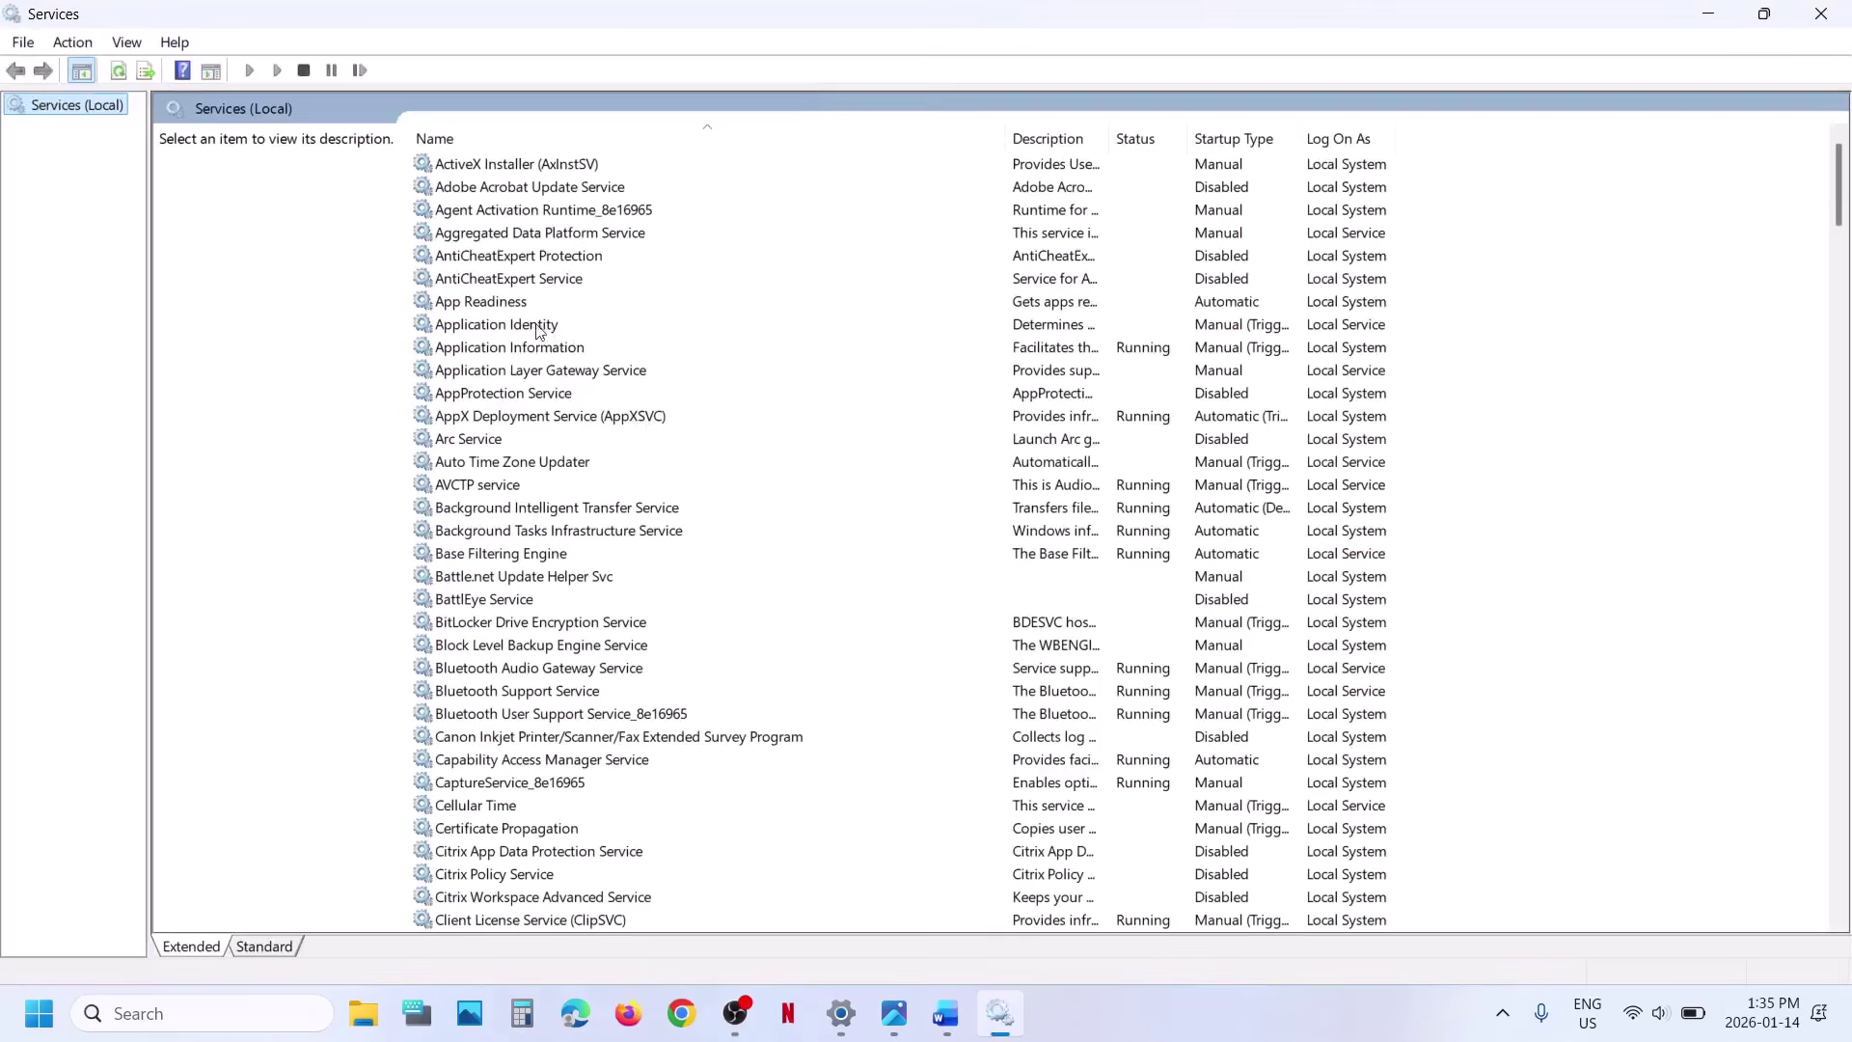
pyautogui.click(498, 308)
pyautogui.doubleClick(542, 304)
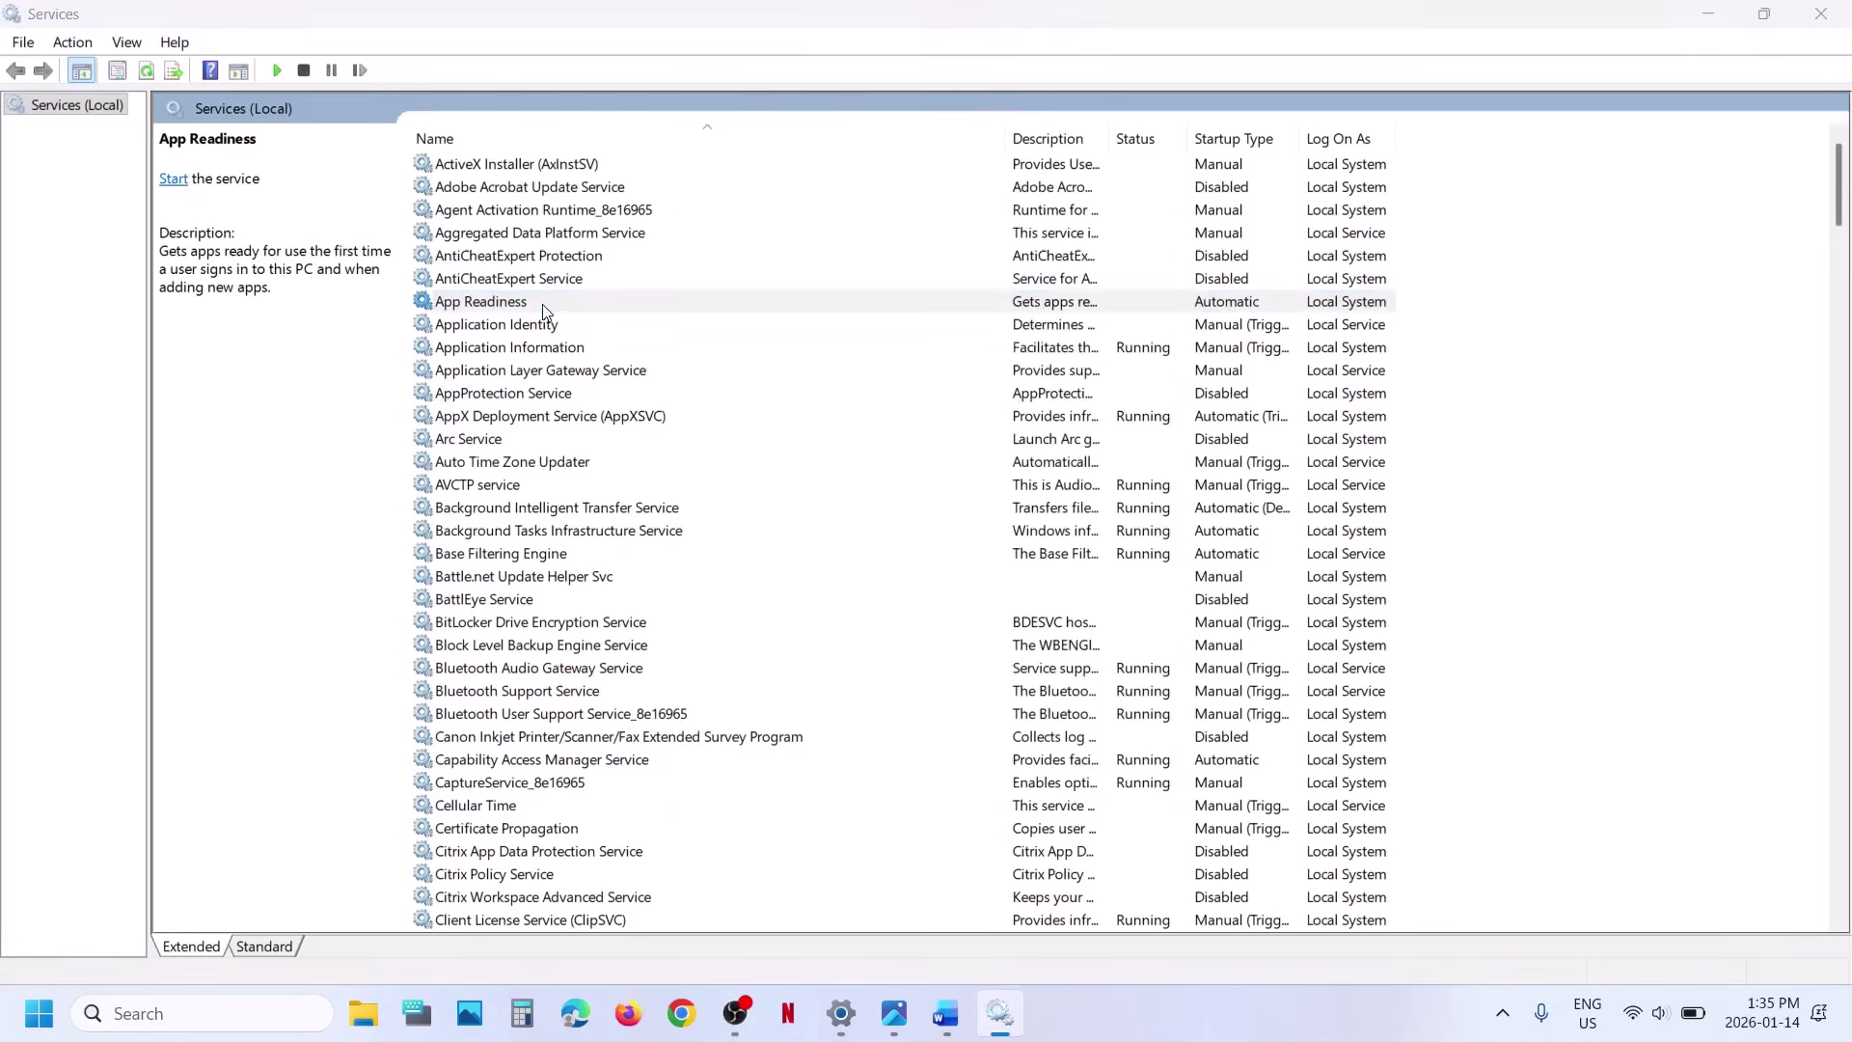
pyautogui.click(874, 472)
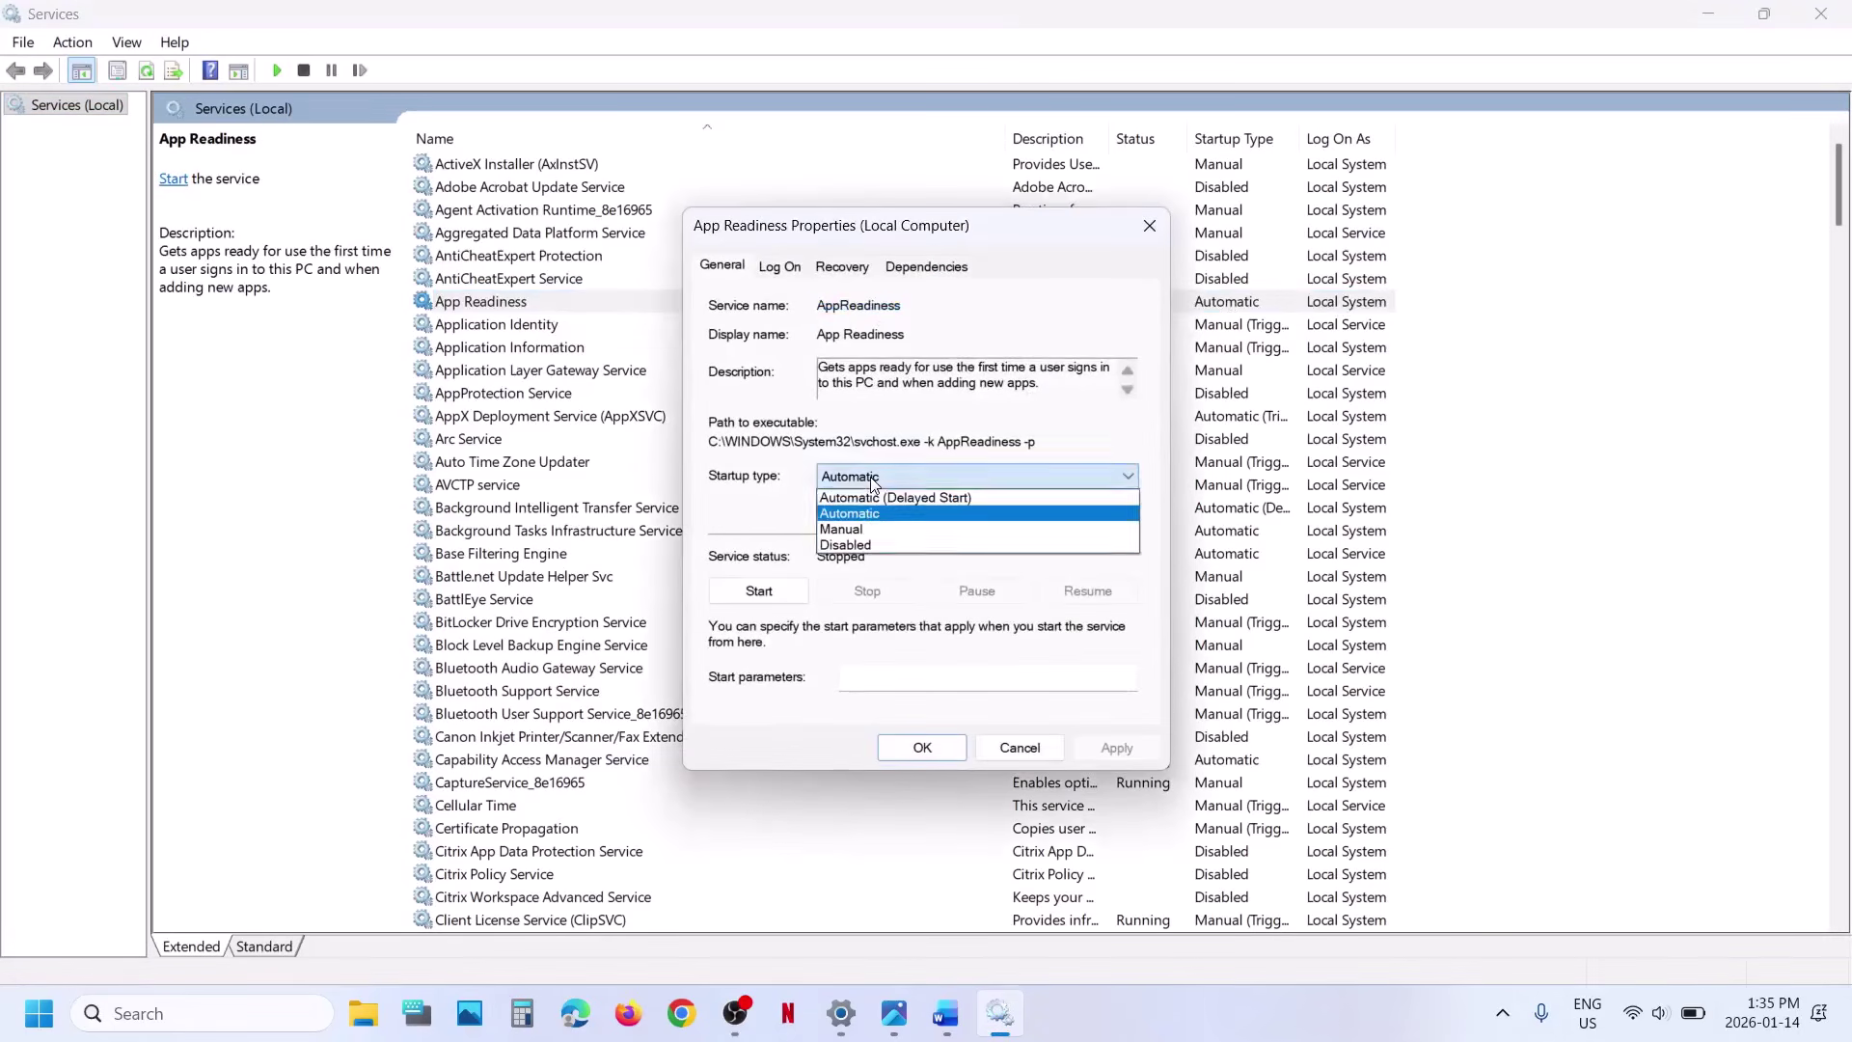
pyautogui.click(880, 516)
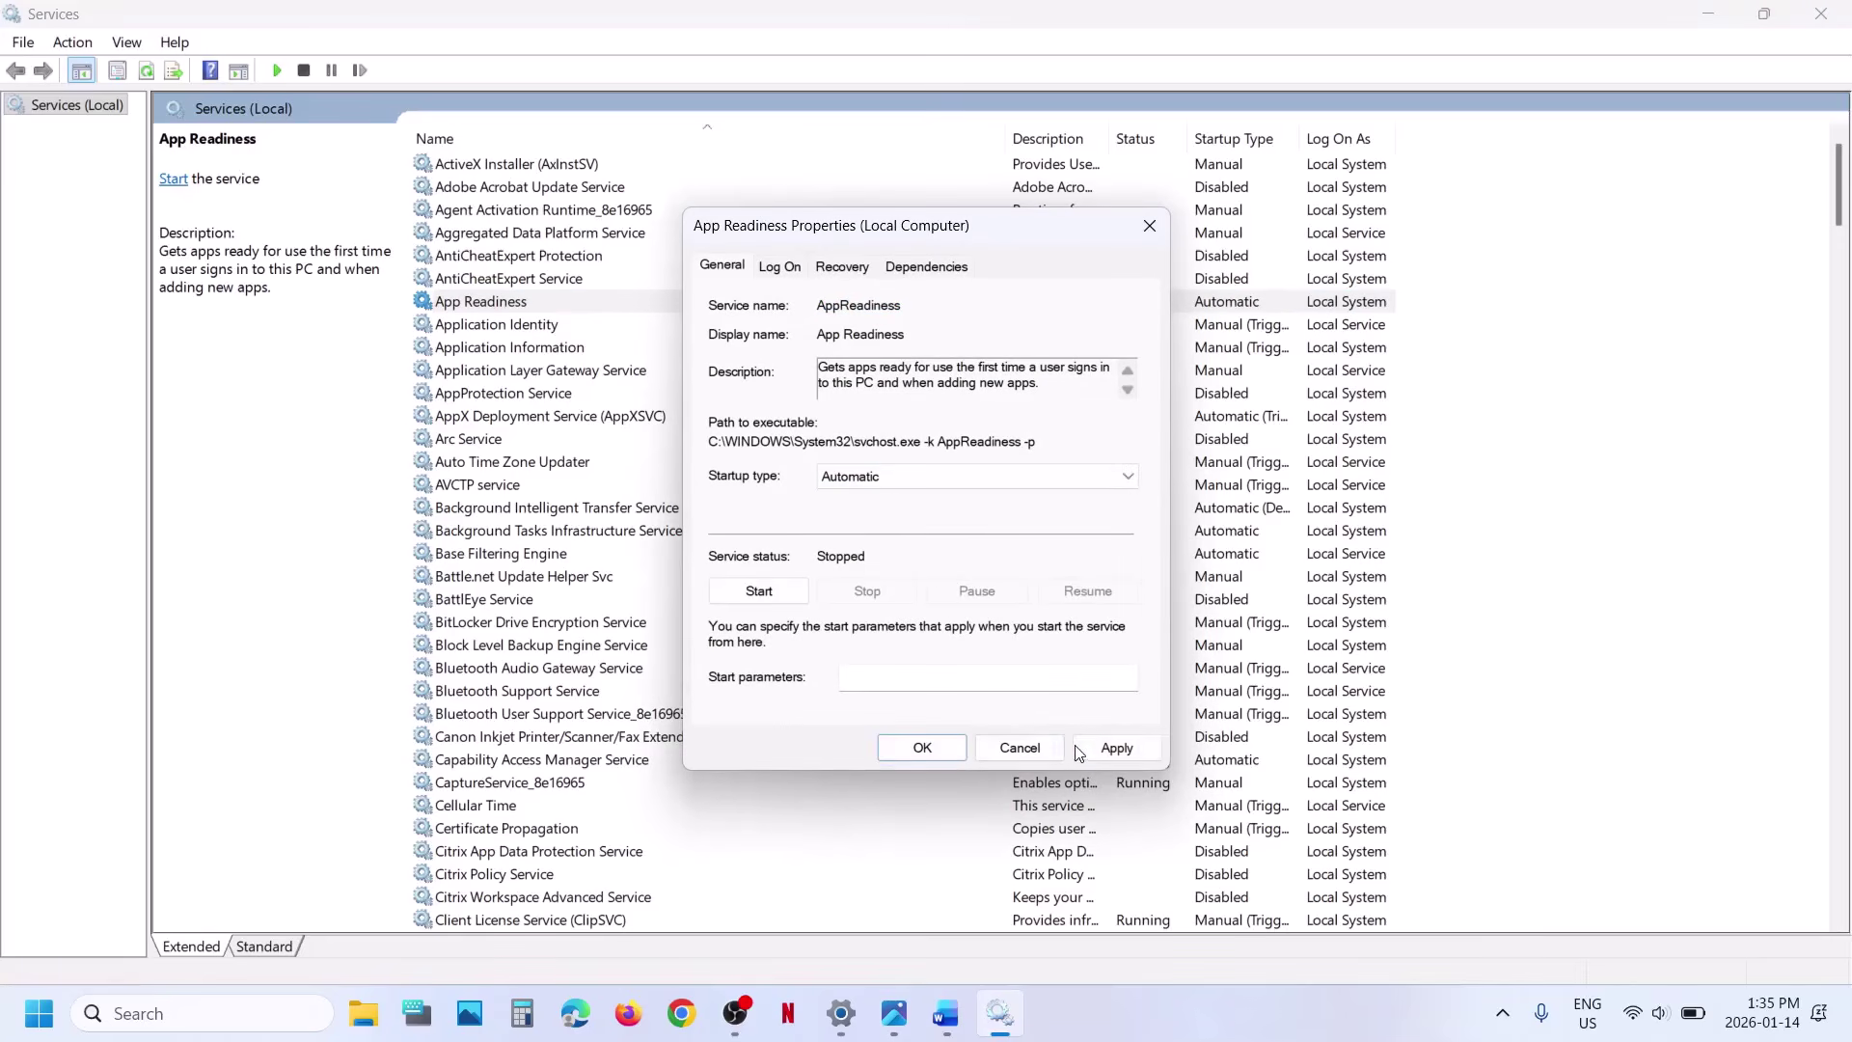
pyautogui.click(1078, 751)
pyautogui.click(781, 593)
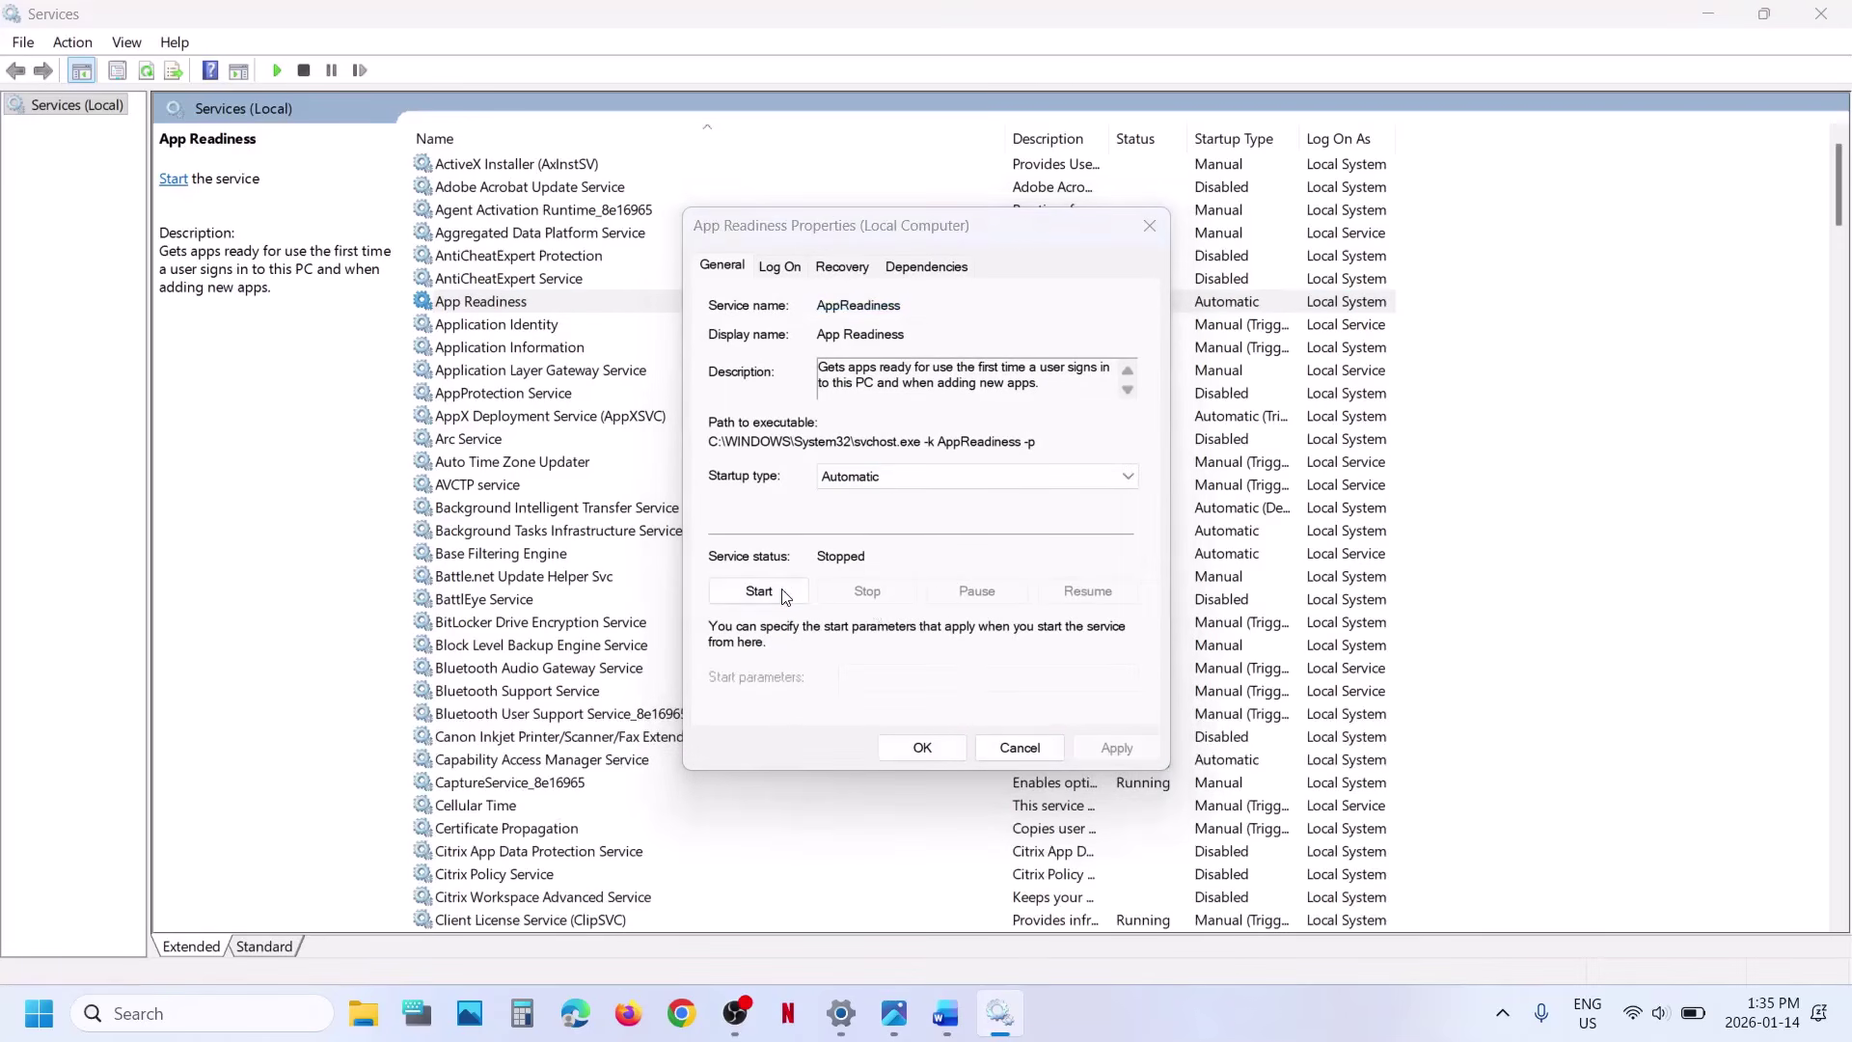
pyautogui.click(920, 749)
# - Set Background Intelligent Transfer Service's startup type to Automatic and apply it
pyautogui.click(618, 531)
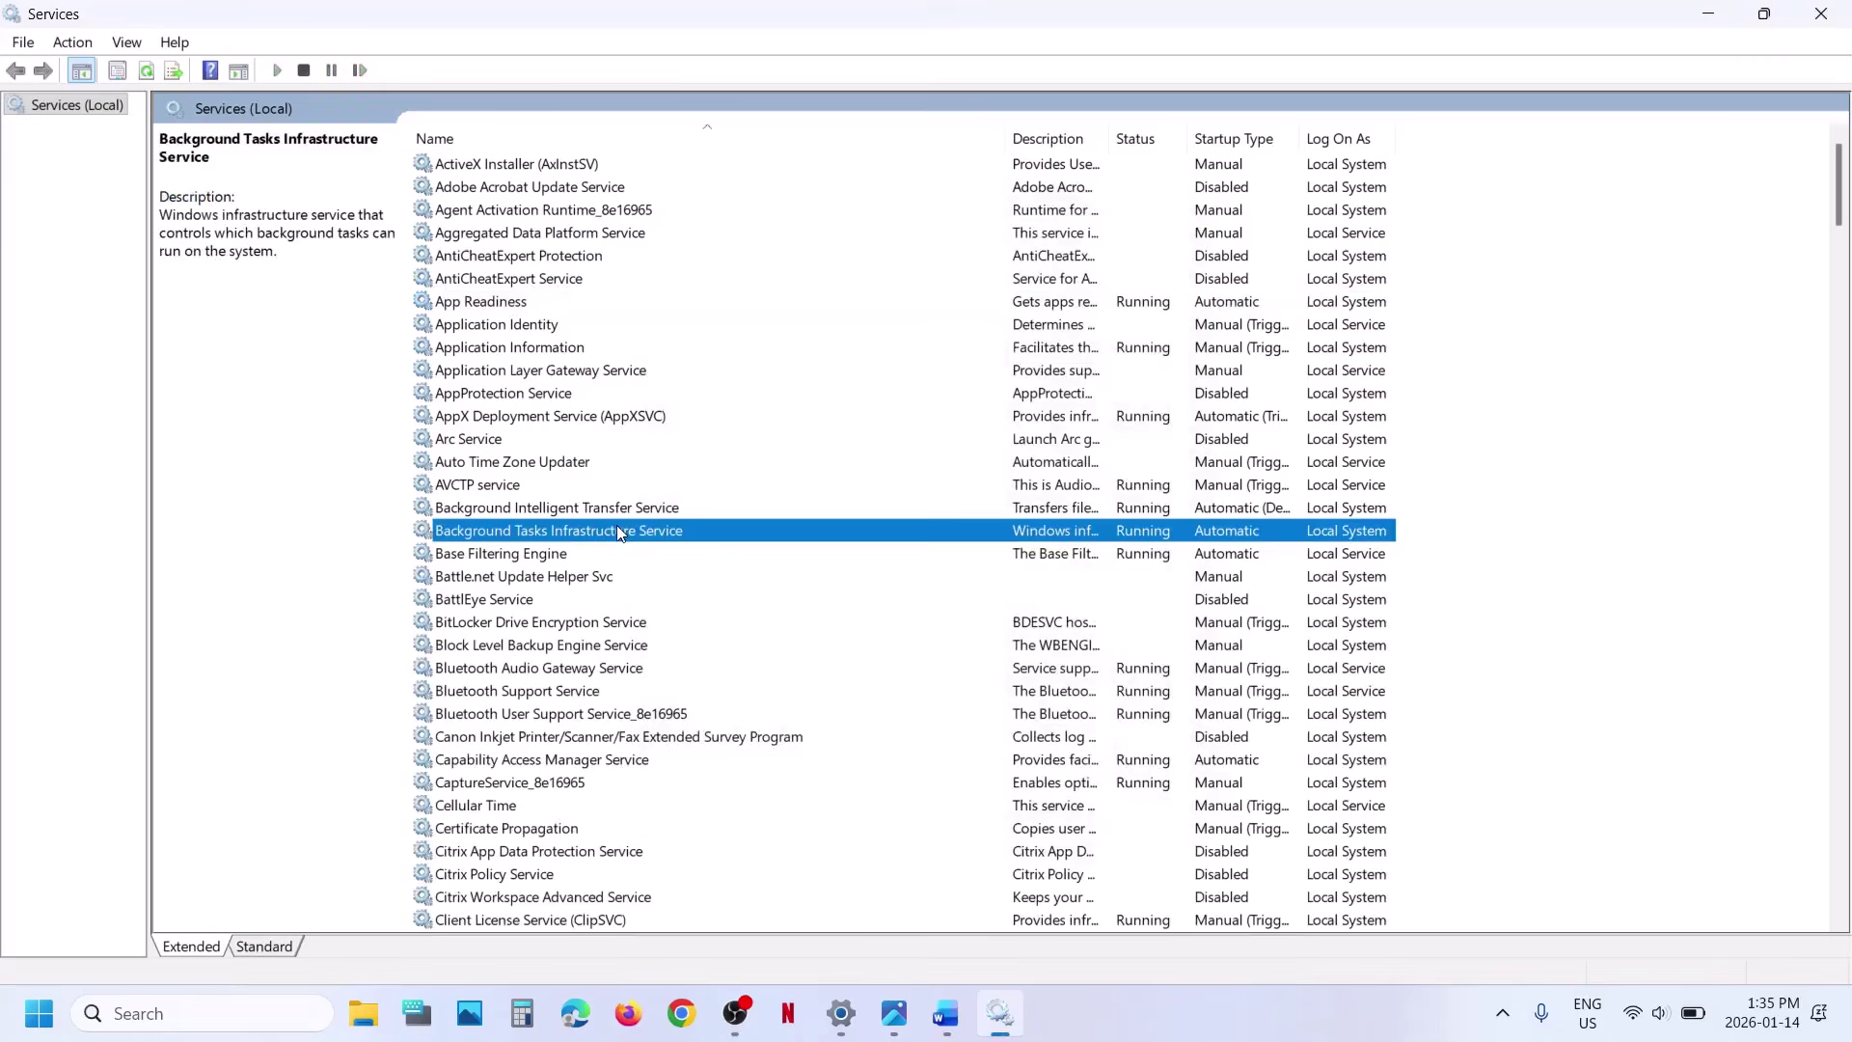
pyautogui.doubleClick(587, 508)
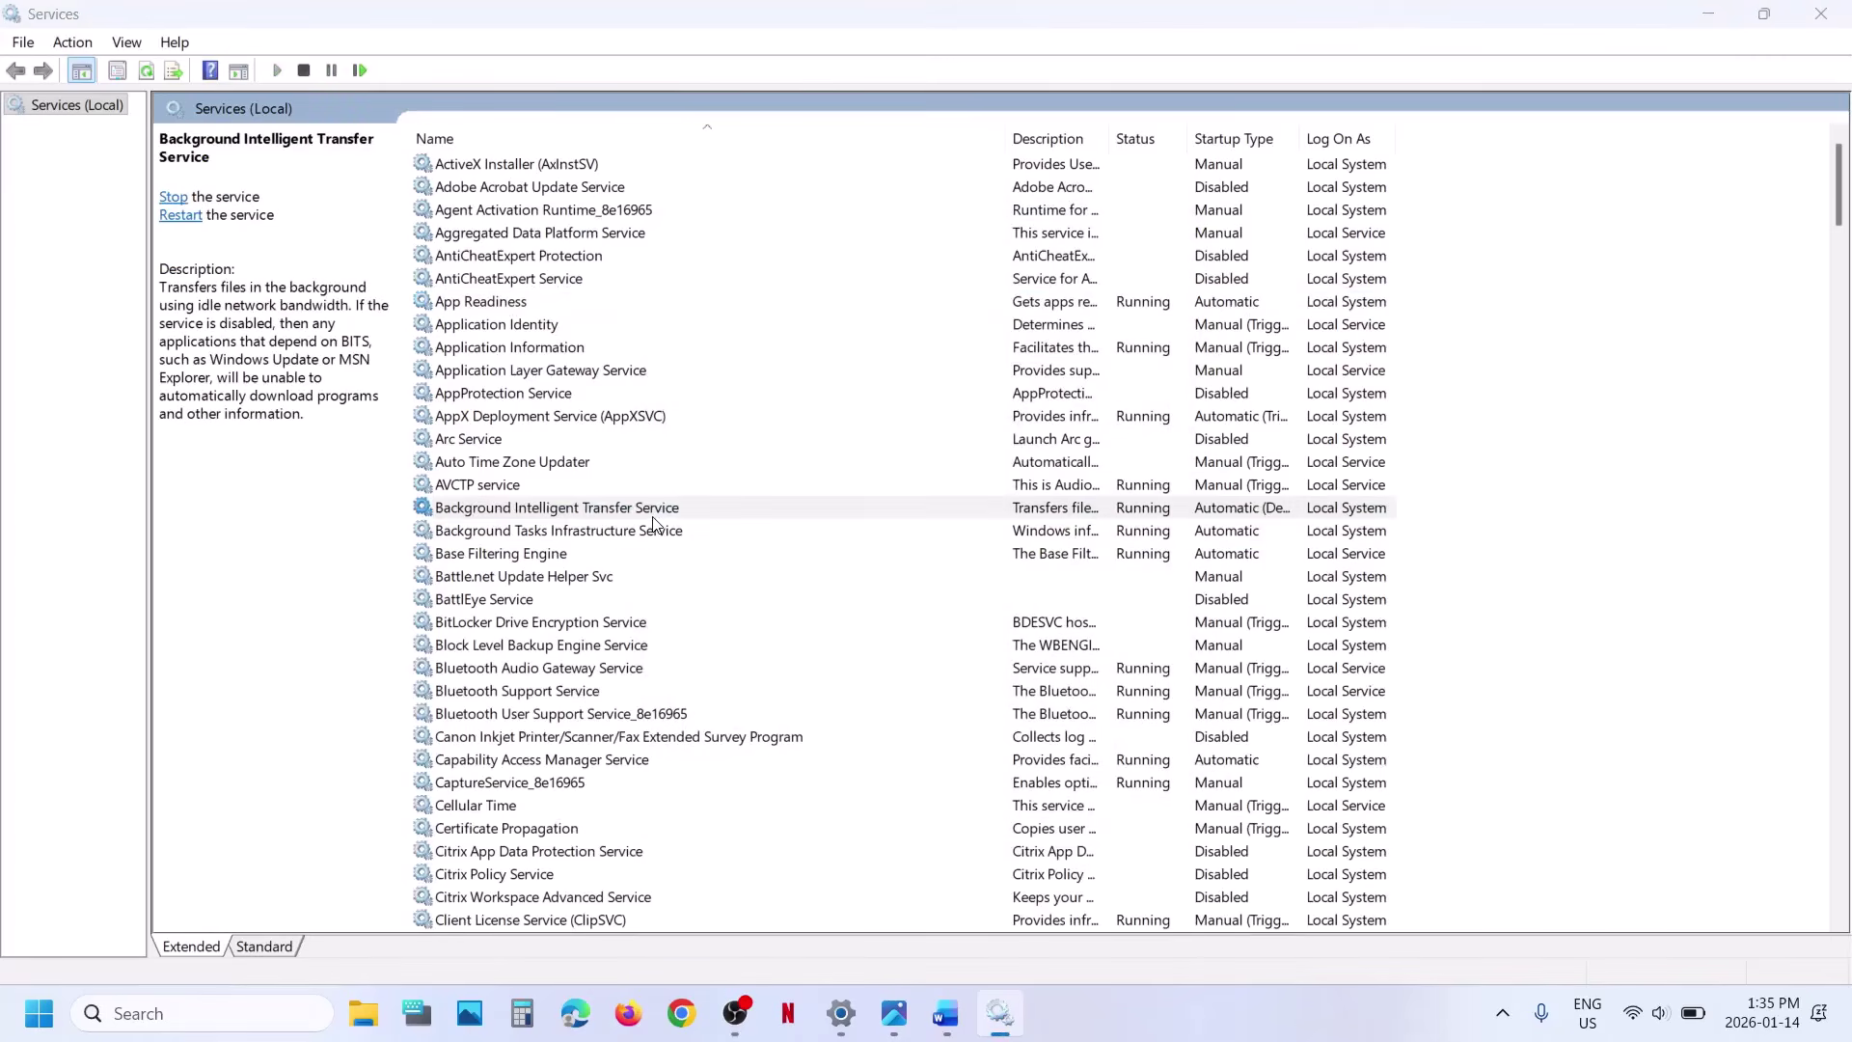
pyautogui.click(1023, 477)
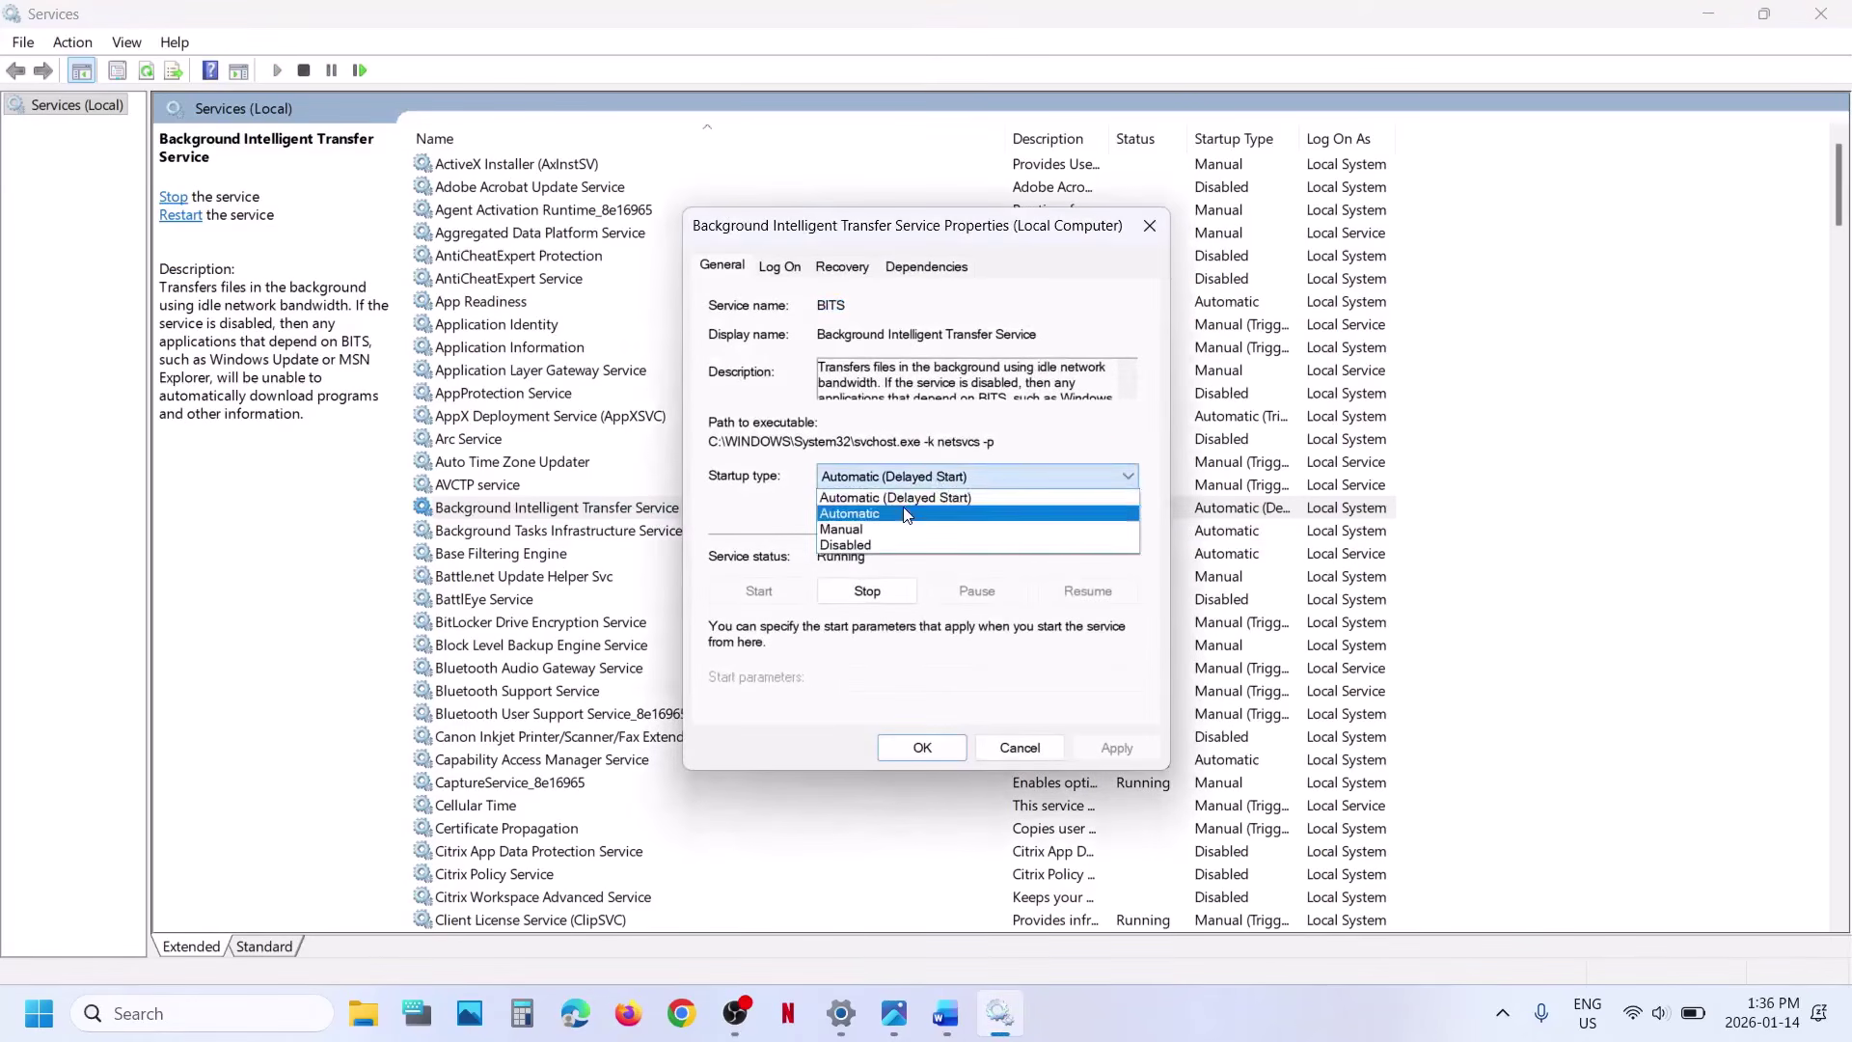
pyautogui.click(911, 502)
pyautogui.click(1117, 750)
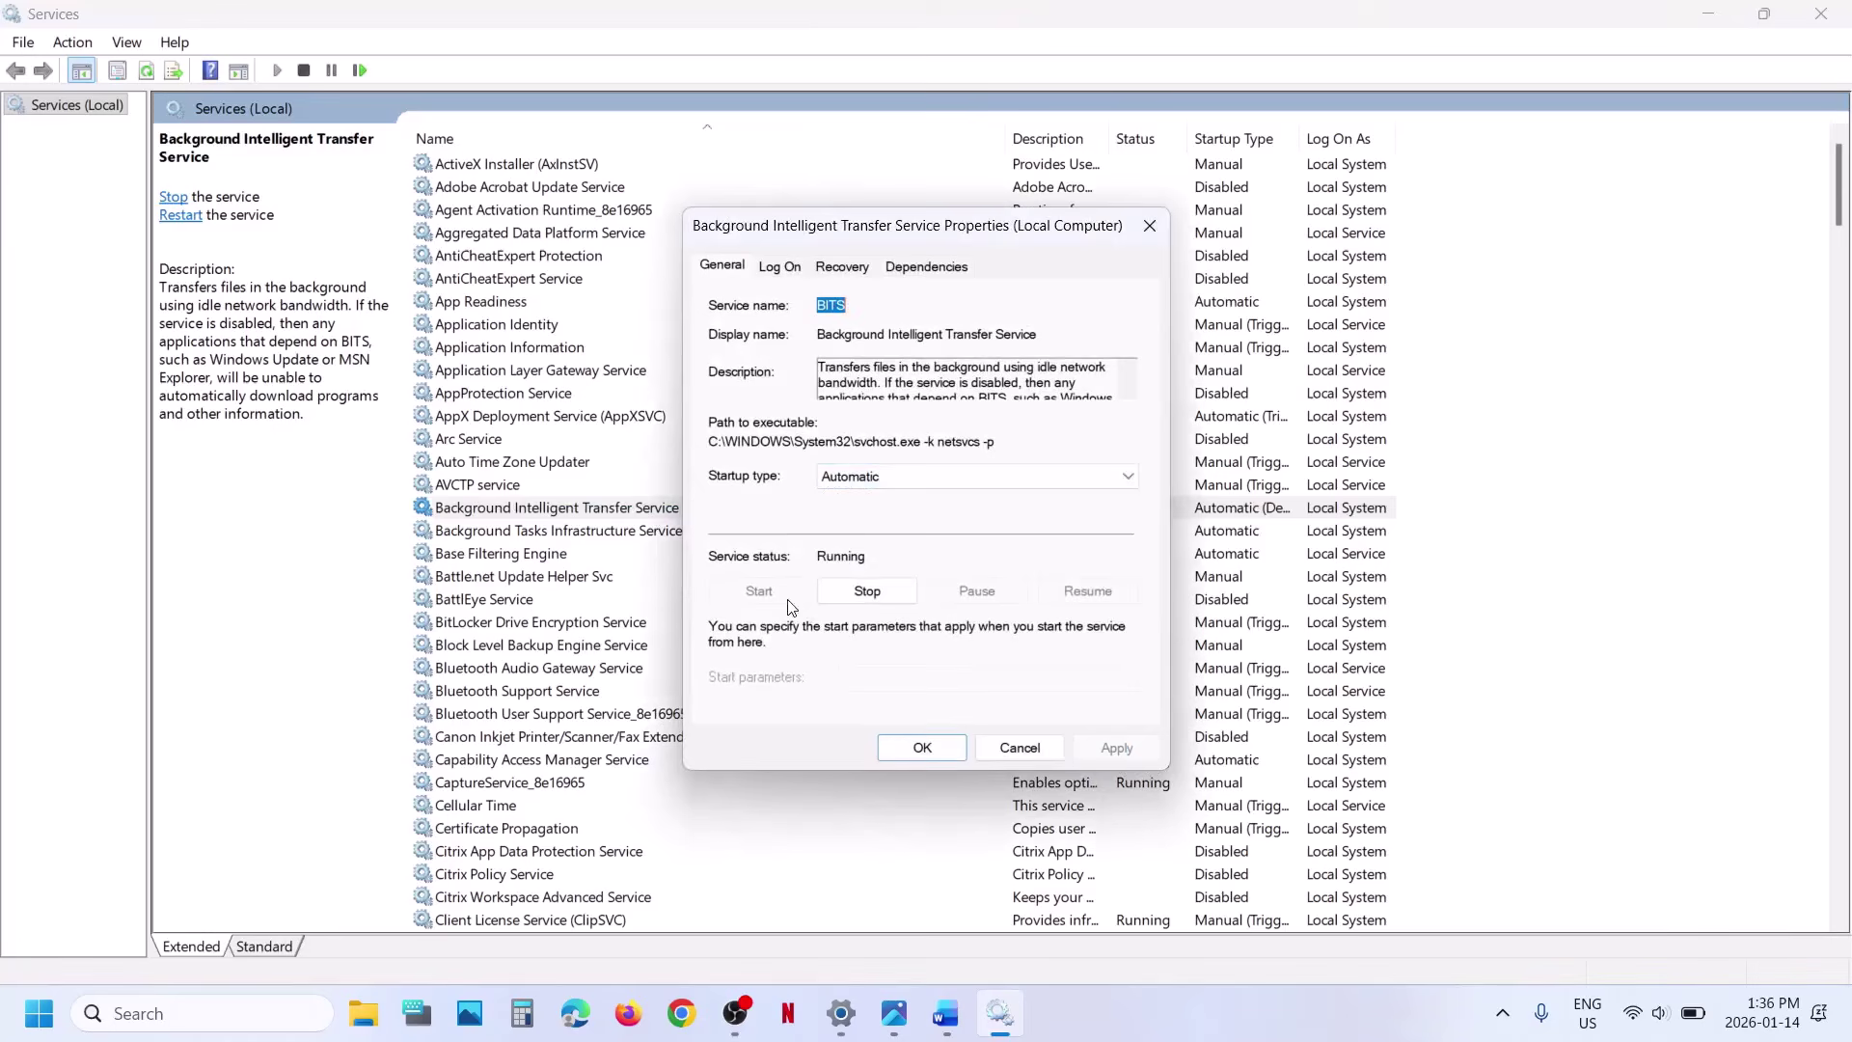
pyautogui.click(921, 745)
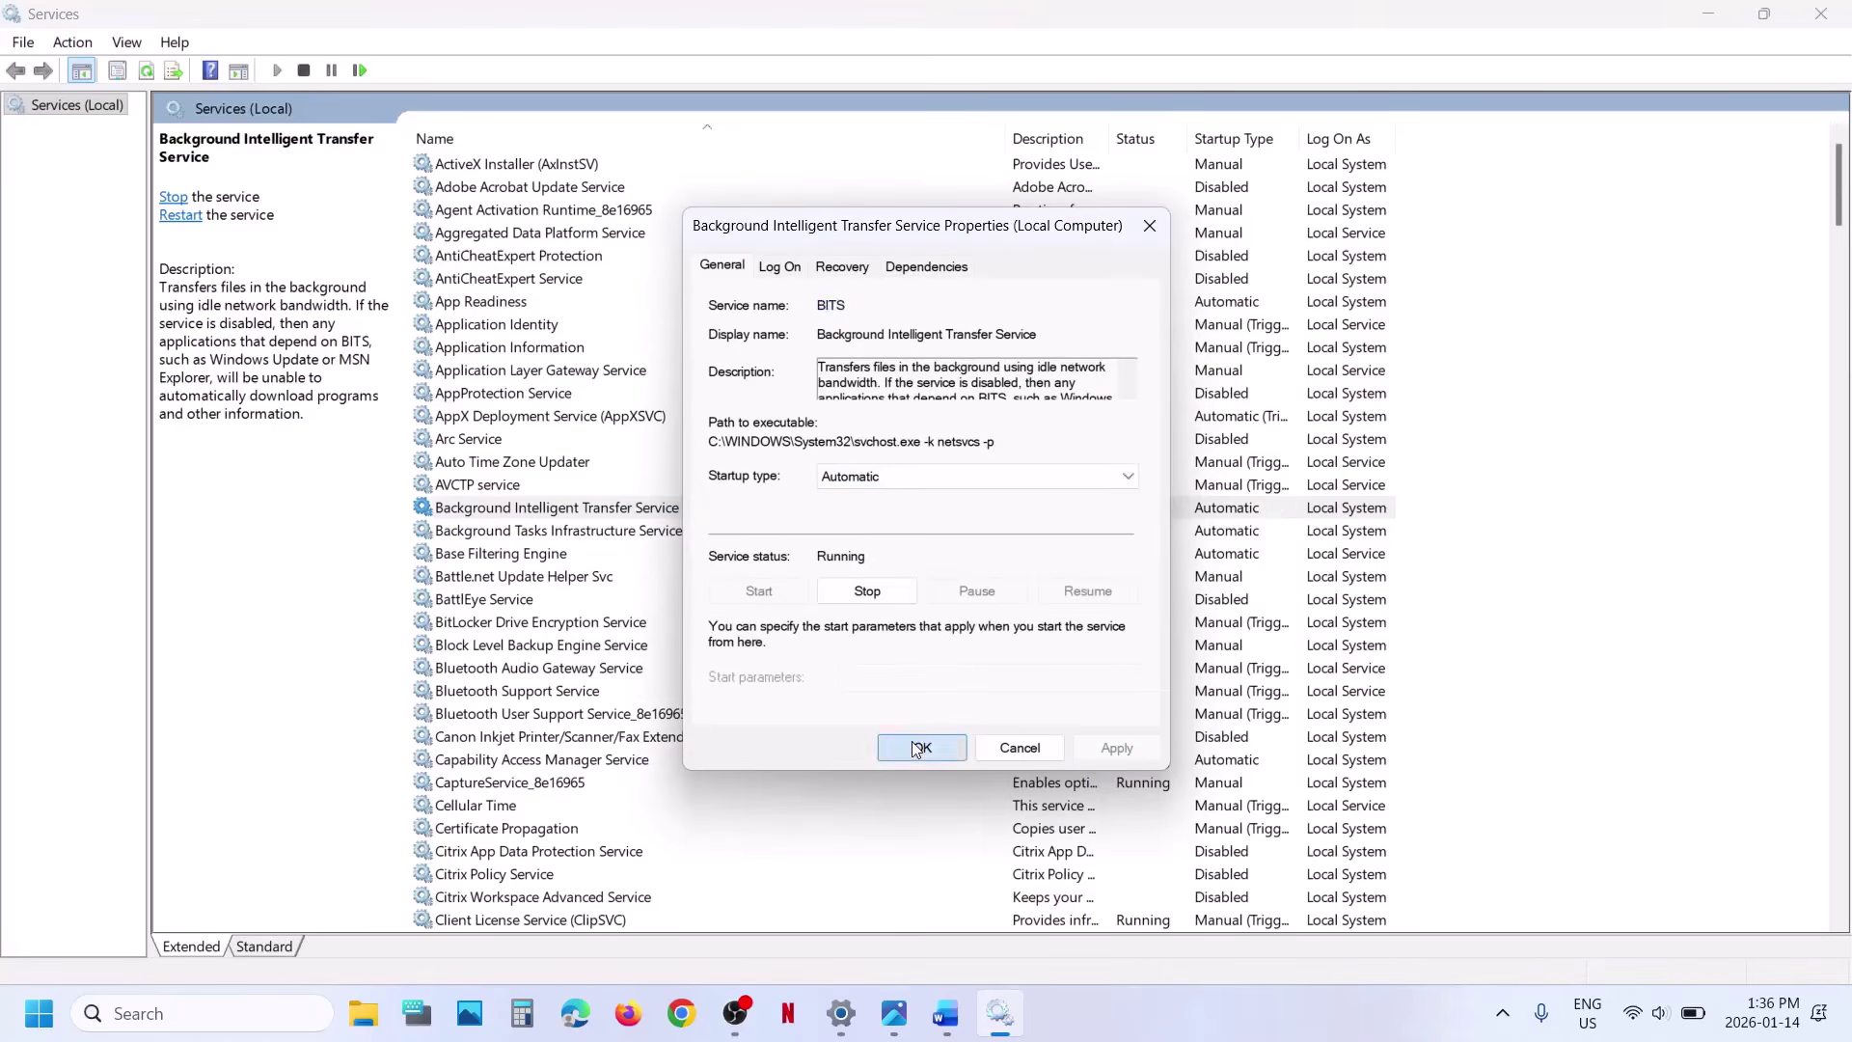
pyautogui.rightClick(566, 514)
# - Restart BITS, then keep Windows Update on Automatic startup and restart it
pyautogui.click(638, 632)
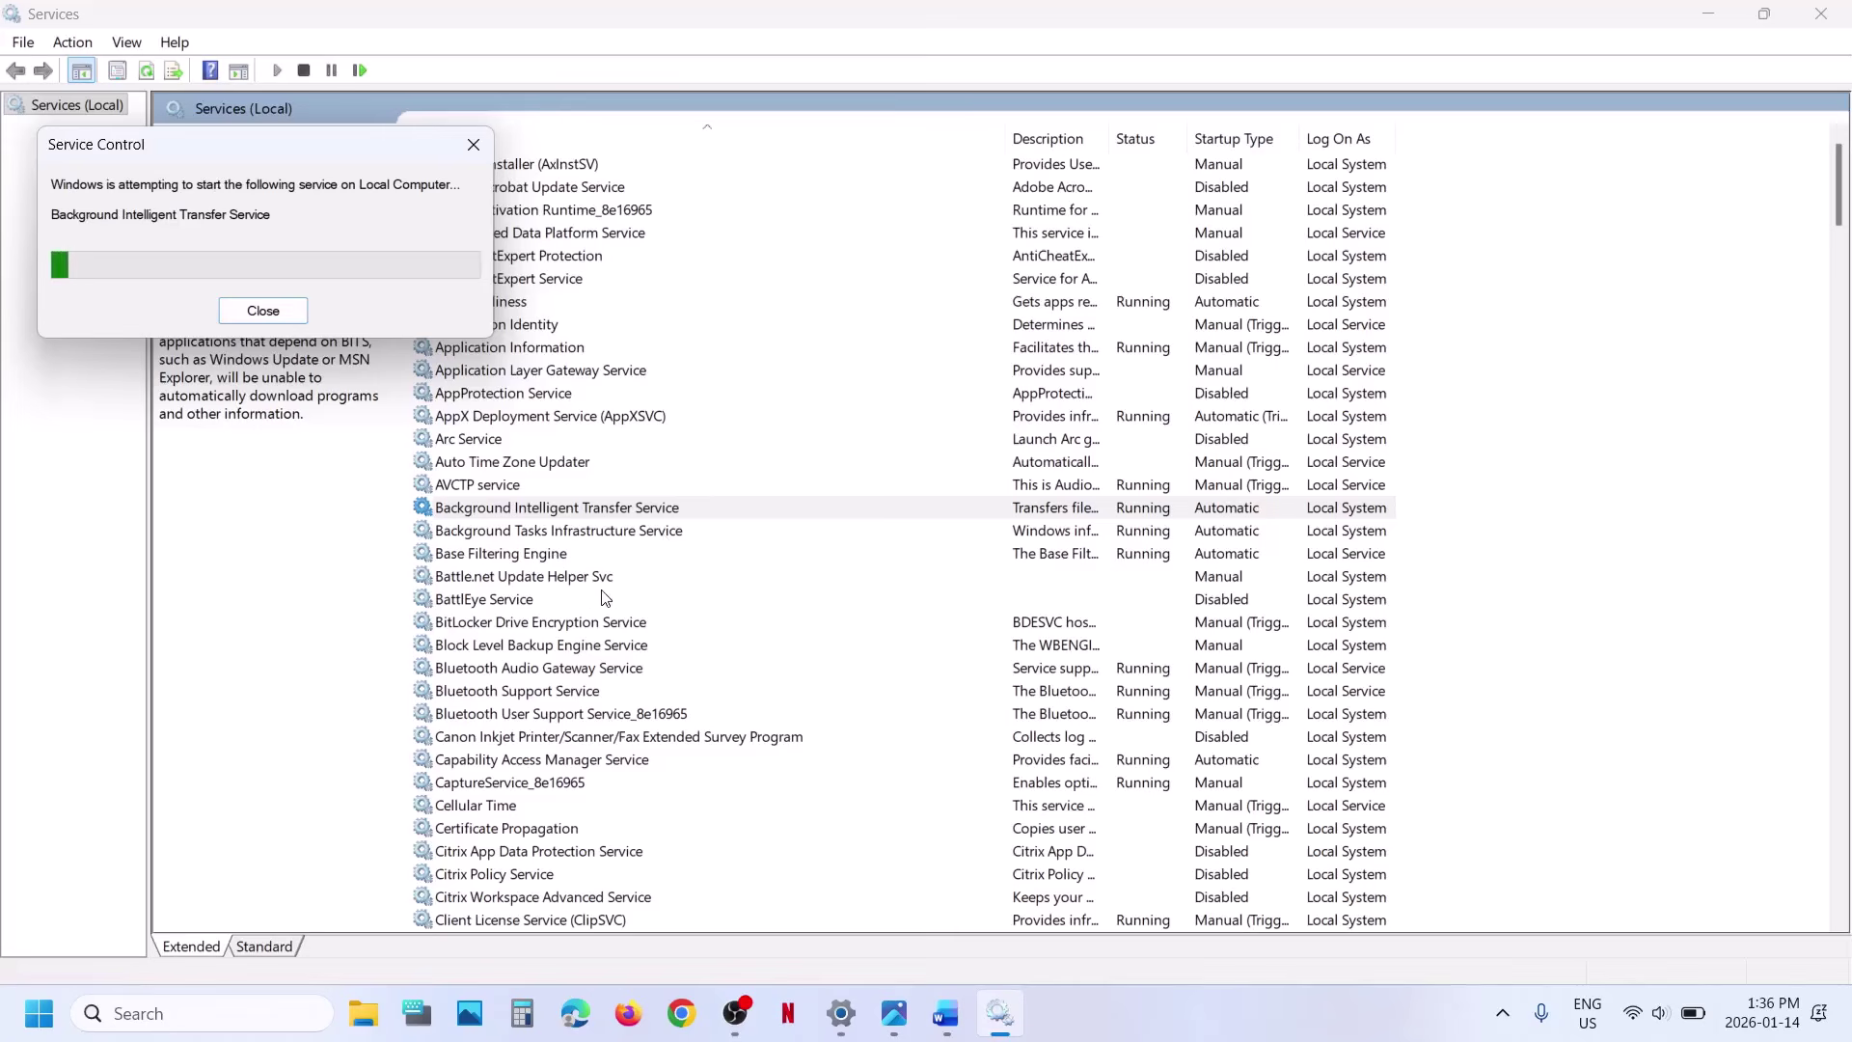
pyautogui.click(537, 629)
pyautogui.press('w')
pyautogui.scroll(-5, 576, 614)
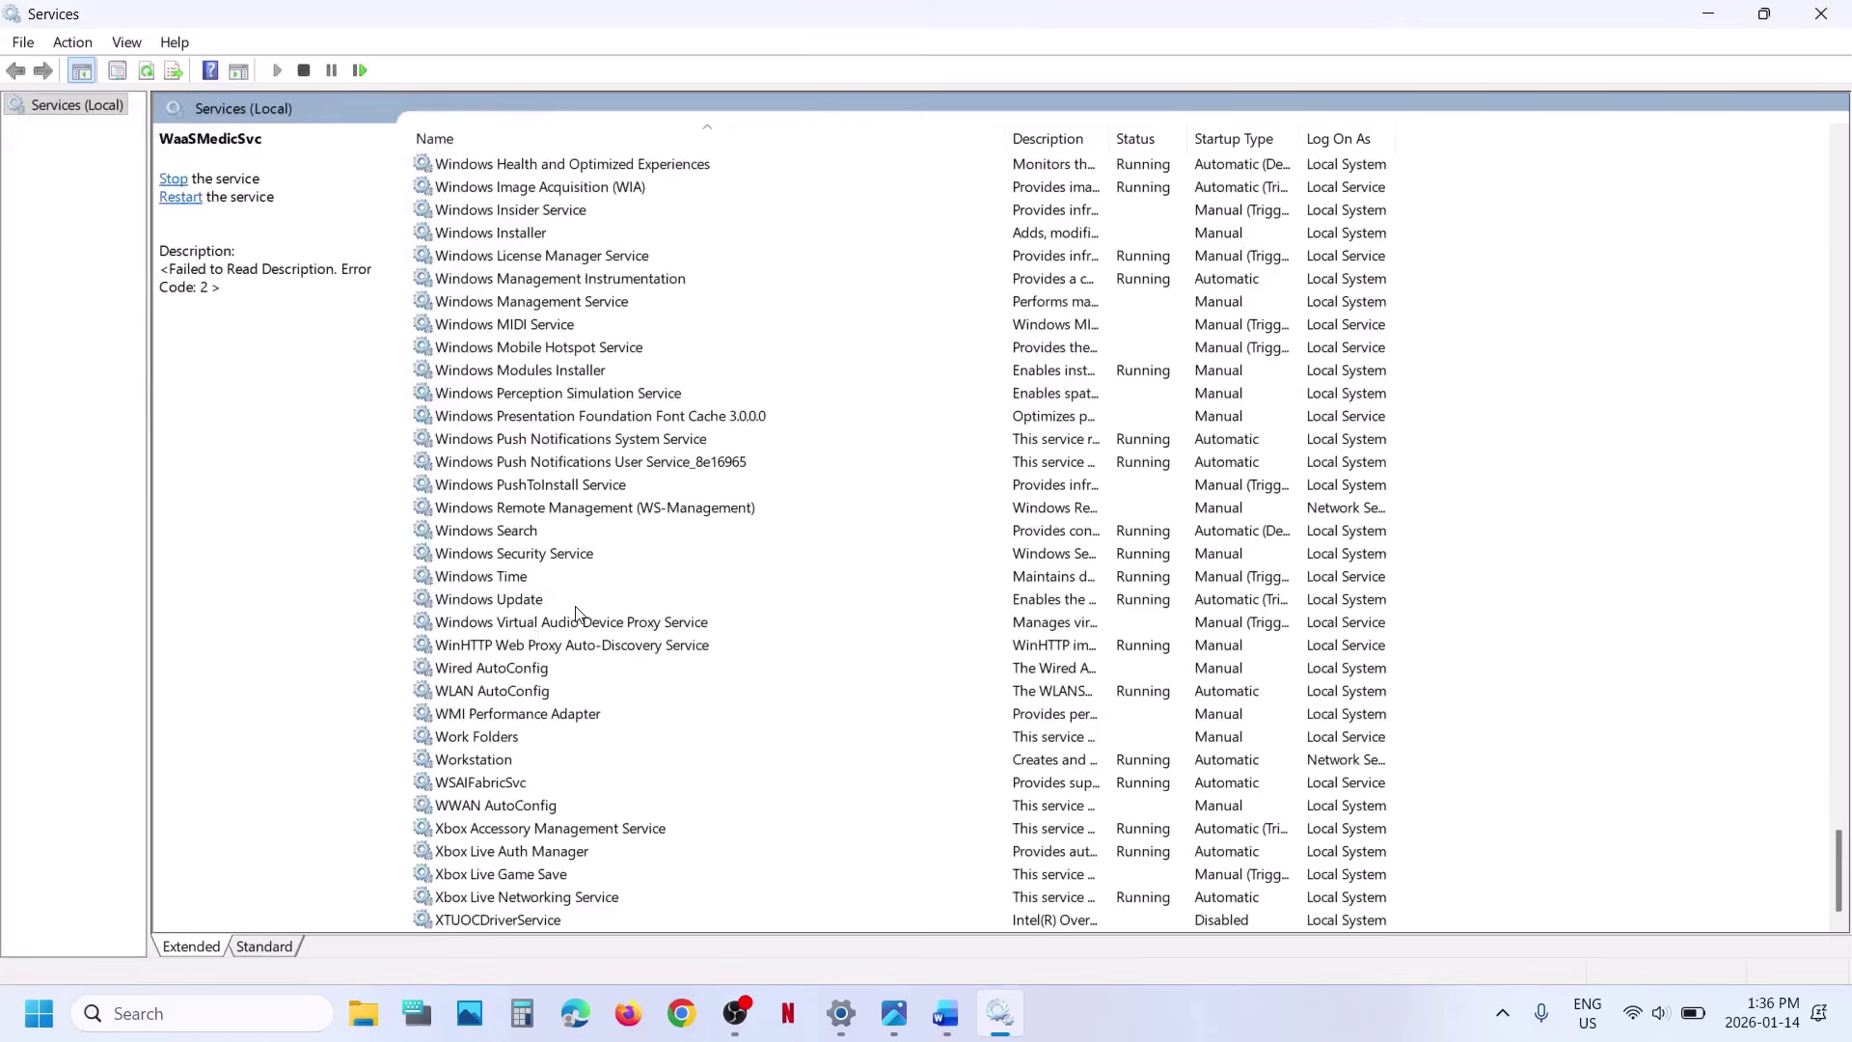
pyautogui.doubleClick(505, 599)
pyautogui.click(965, 475)
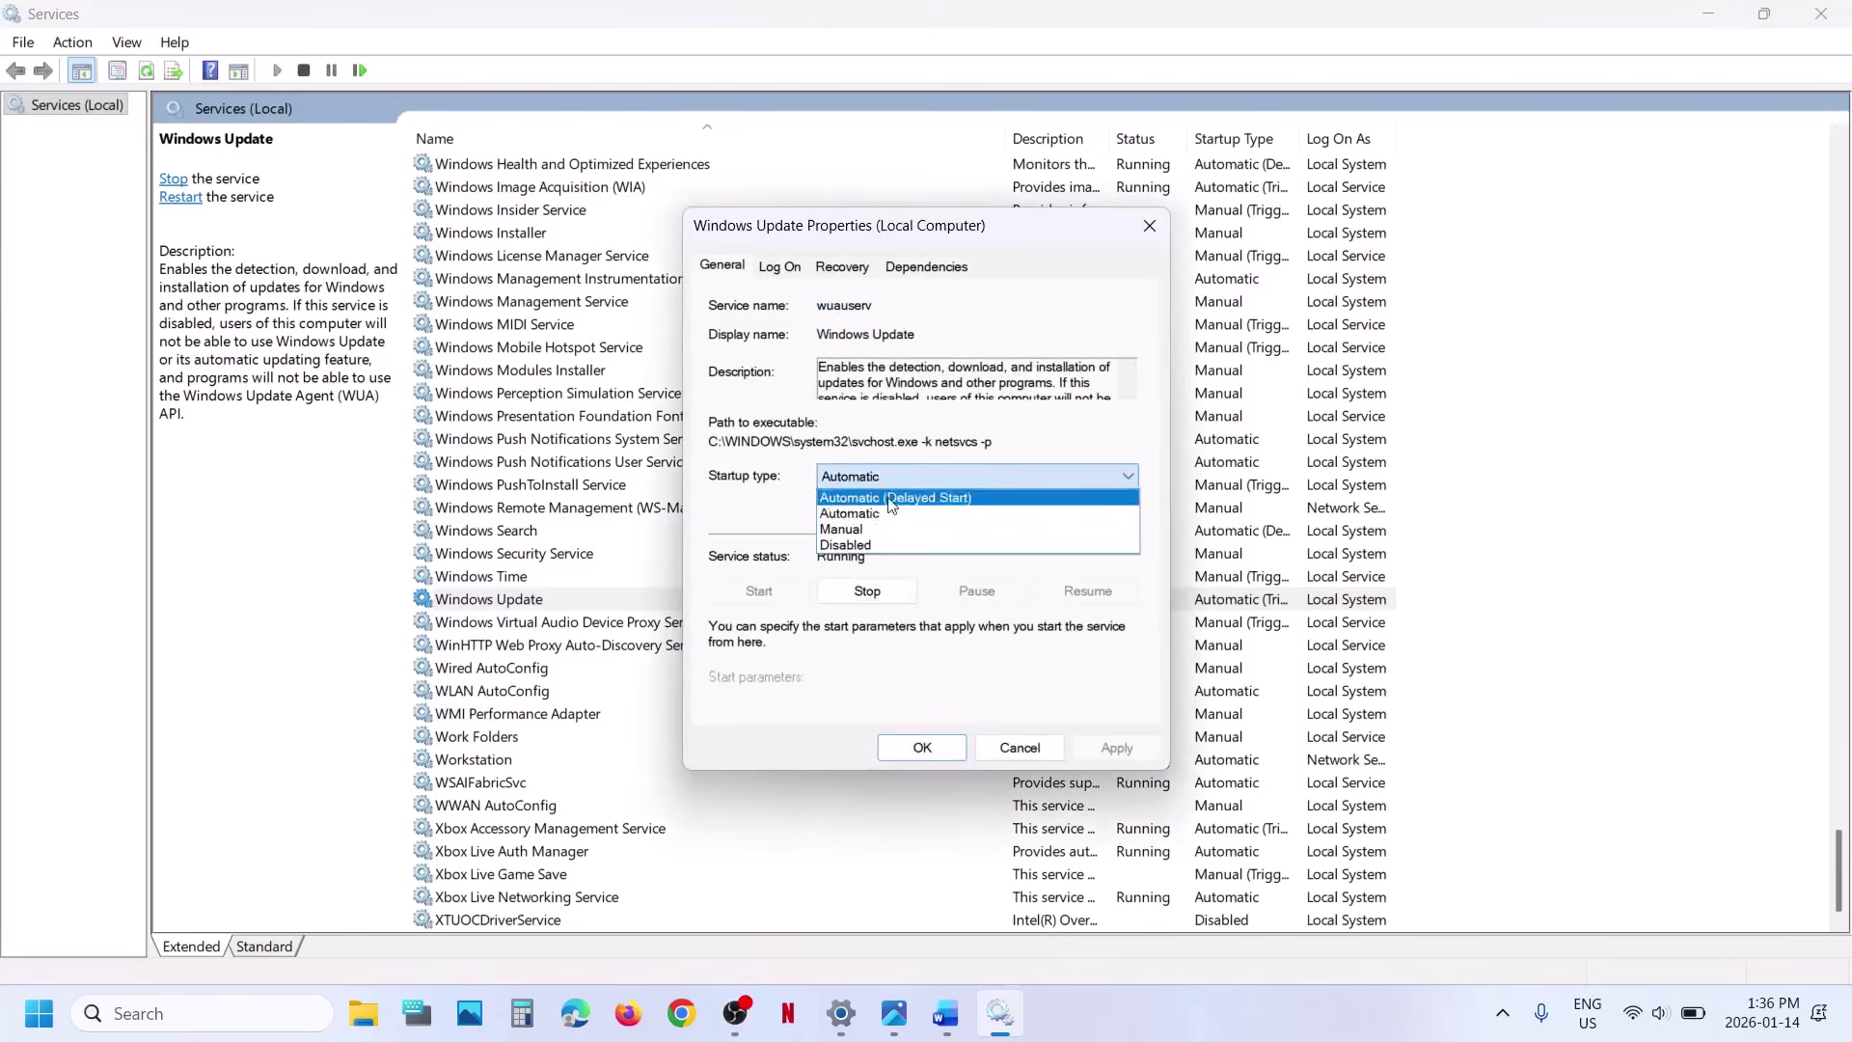
pyautogui.click(881, 515)
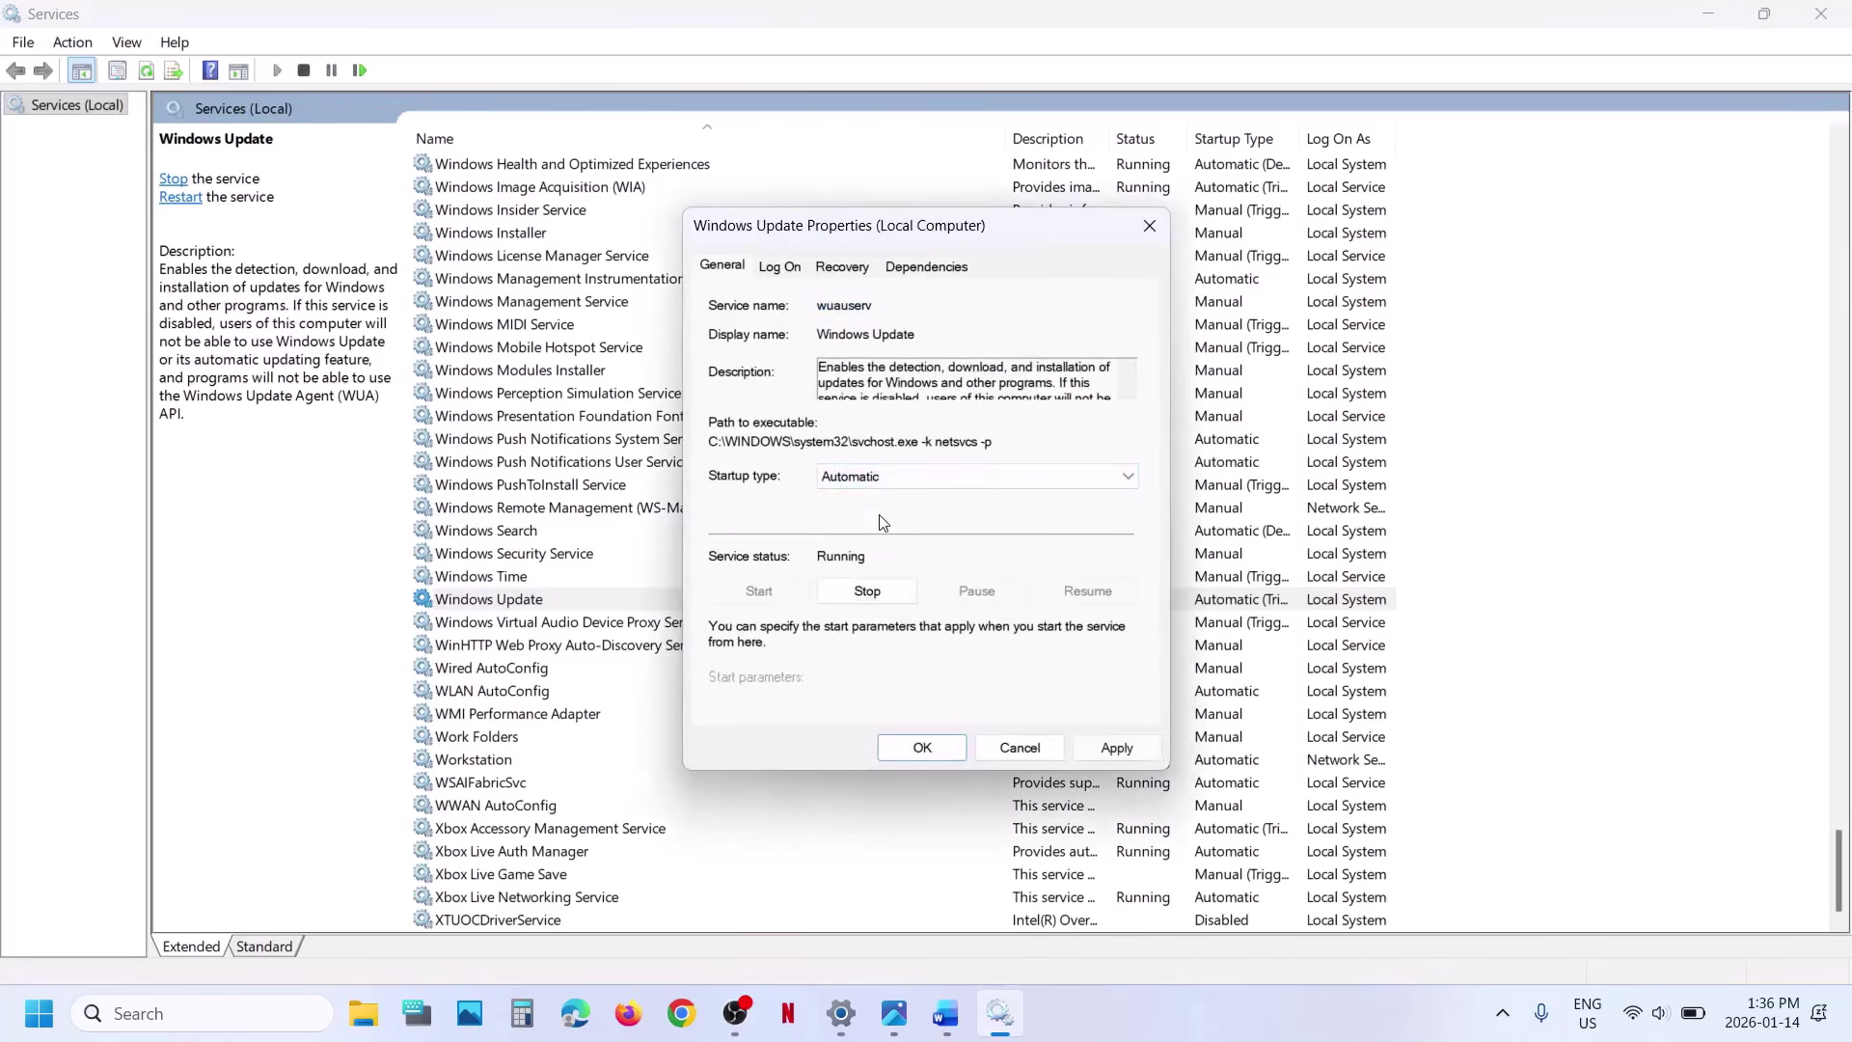
pyautogui.click(1119, 748)
pyautogui.click(916, 747)
pyautogui.rightClick(511, 601)
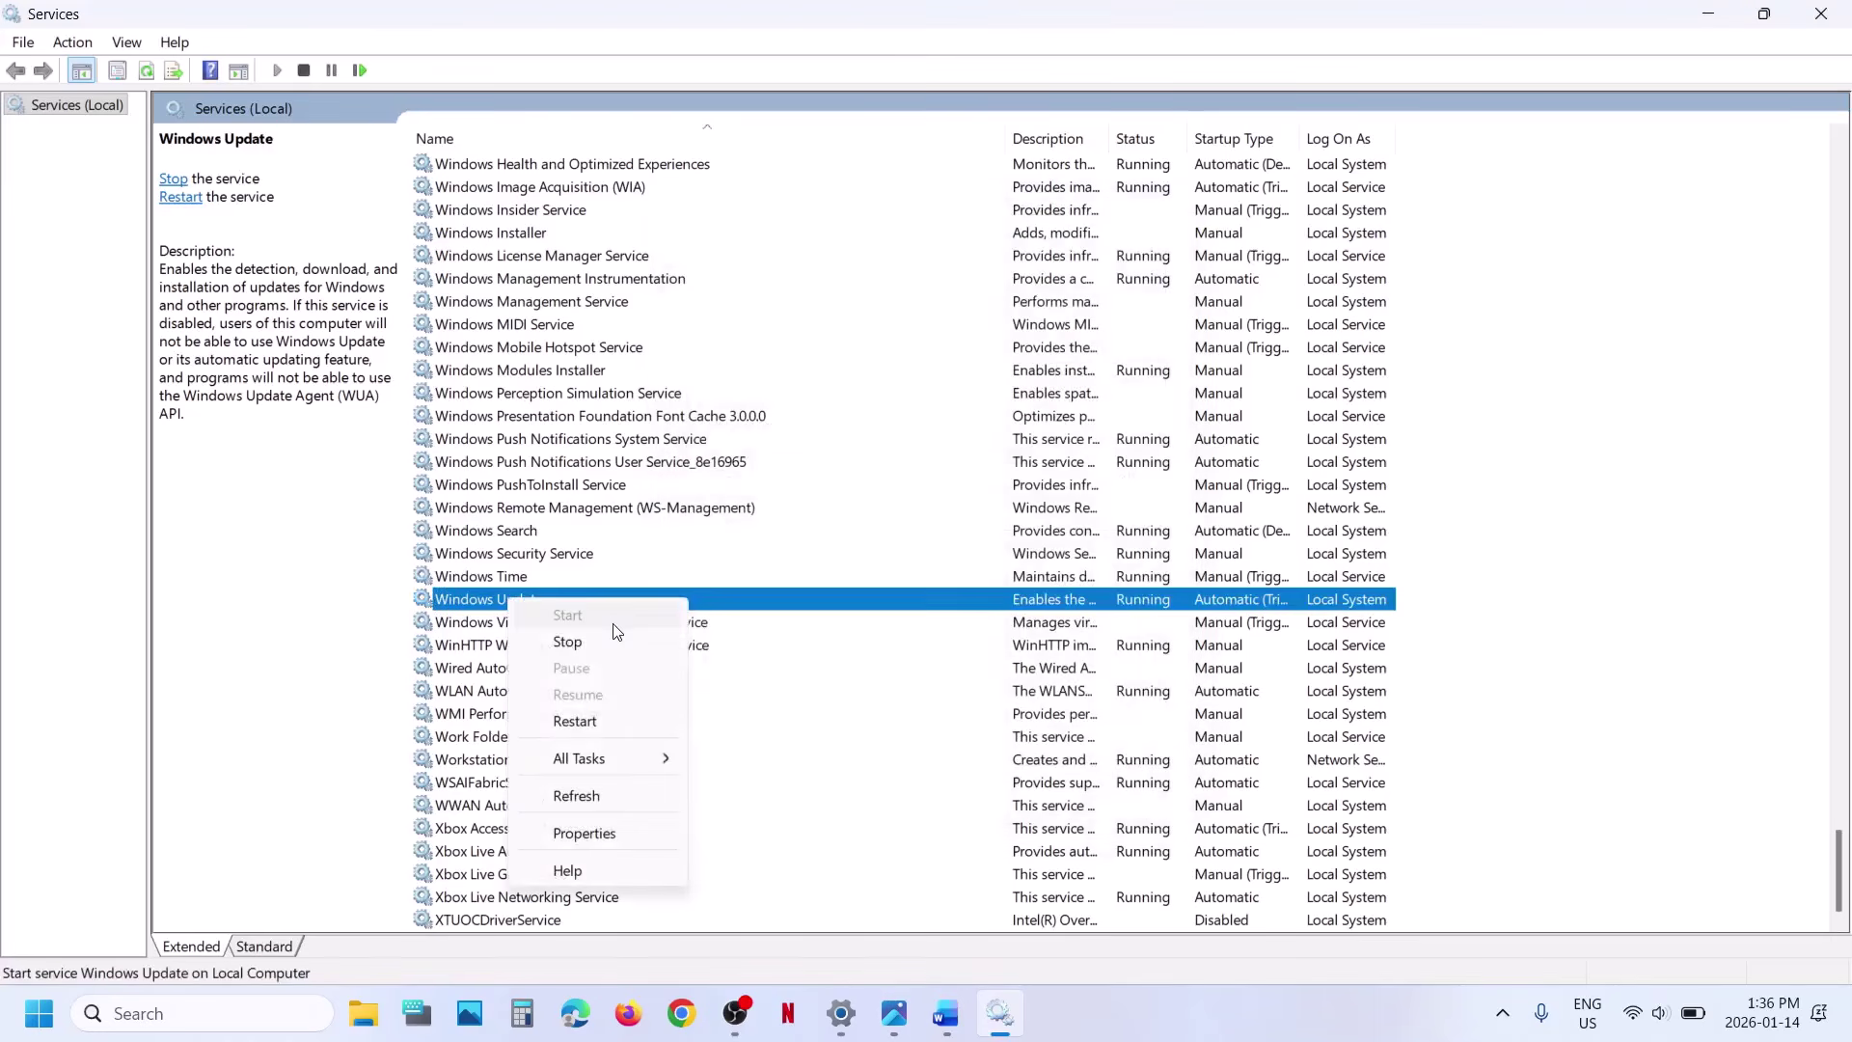
pyautogui.click(574, 721)
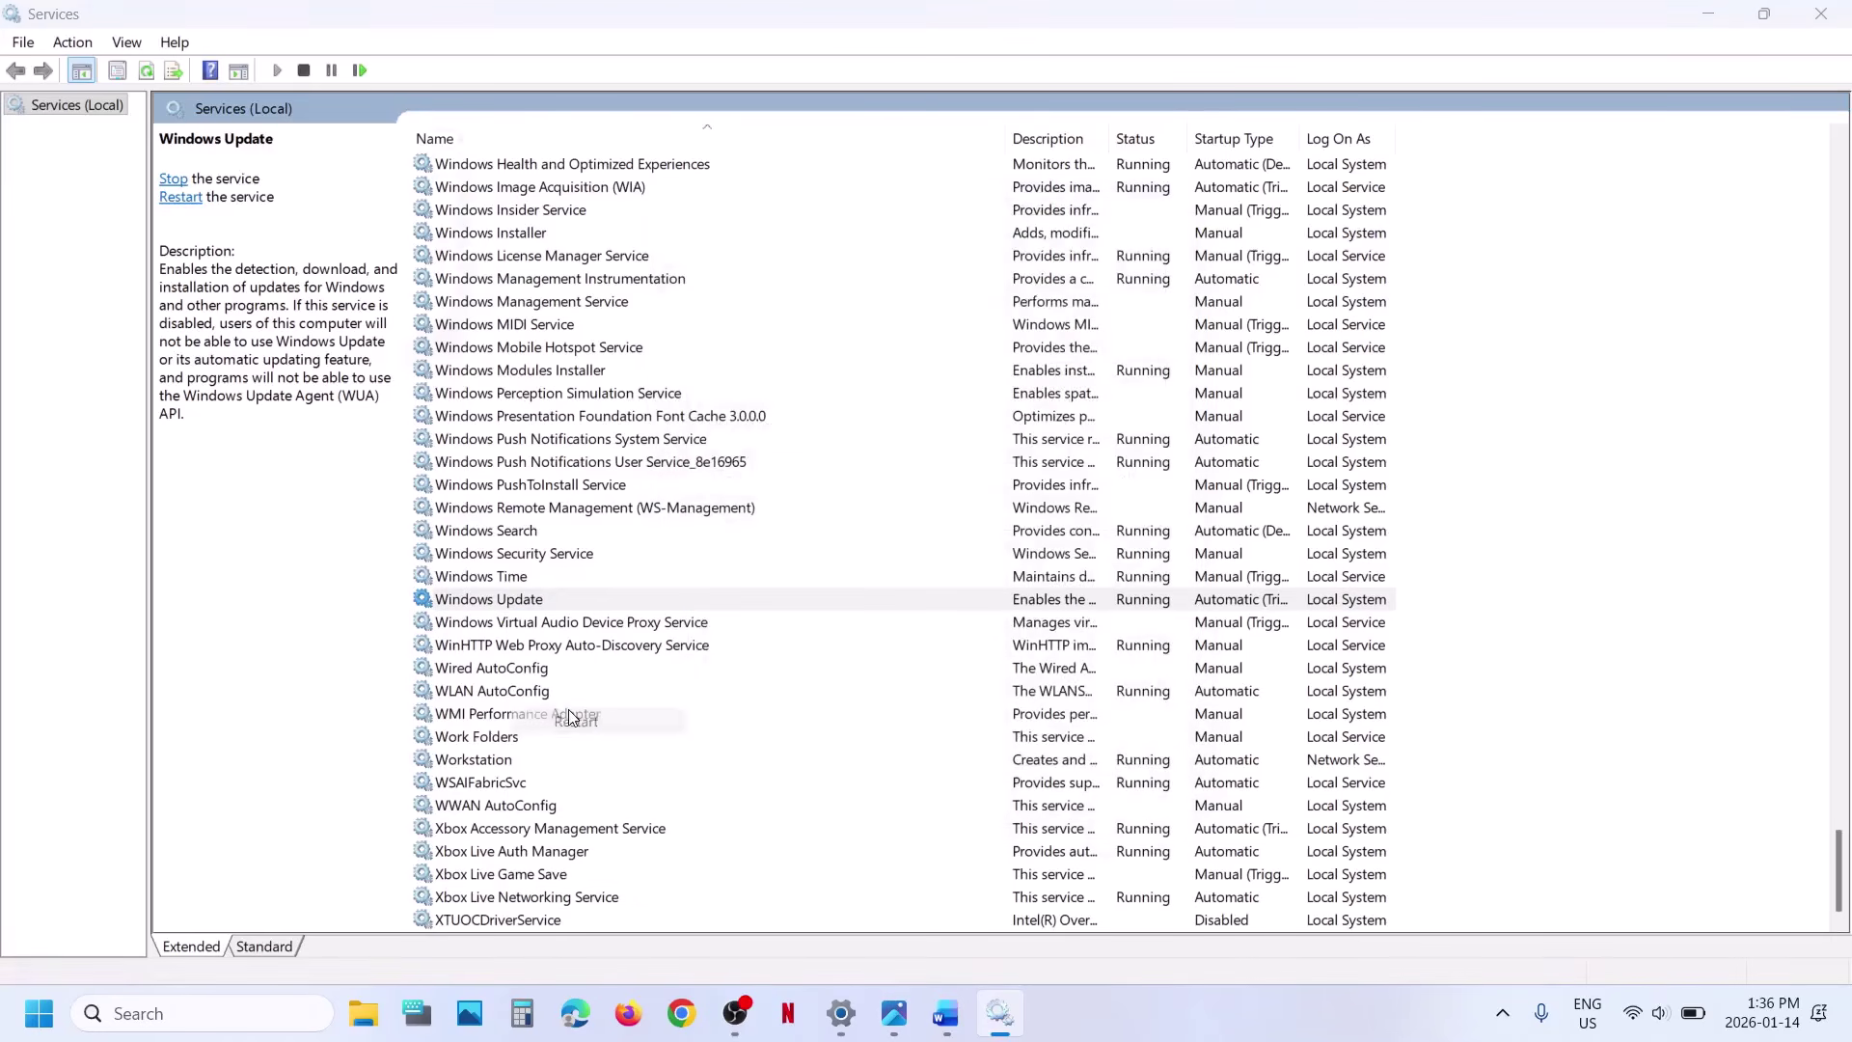
# - Bring the Word guide forward at Step 3's SFC and DISM commands
pyautogui.click(945, 1013)
pyautogui.scroll(-5, 675, 522)
pyautogui.scroll(-3, 677, 522)
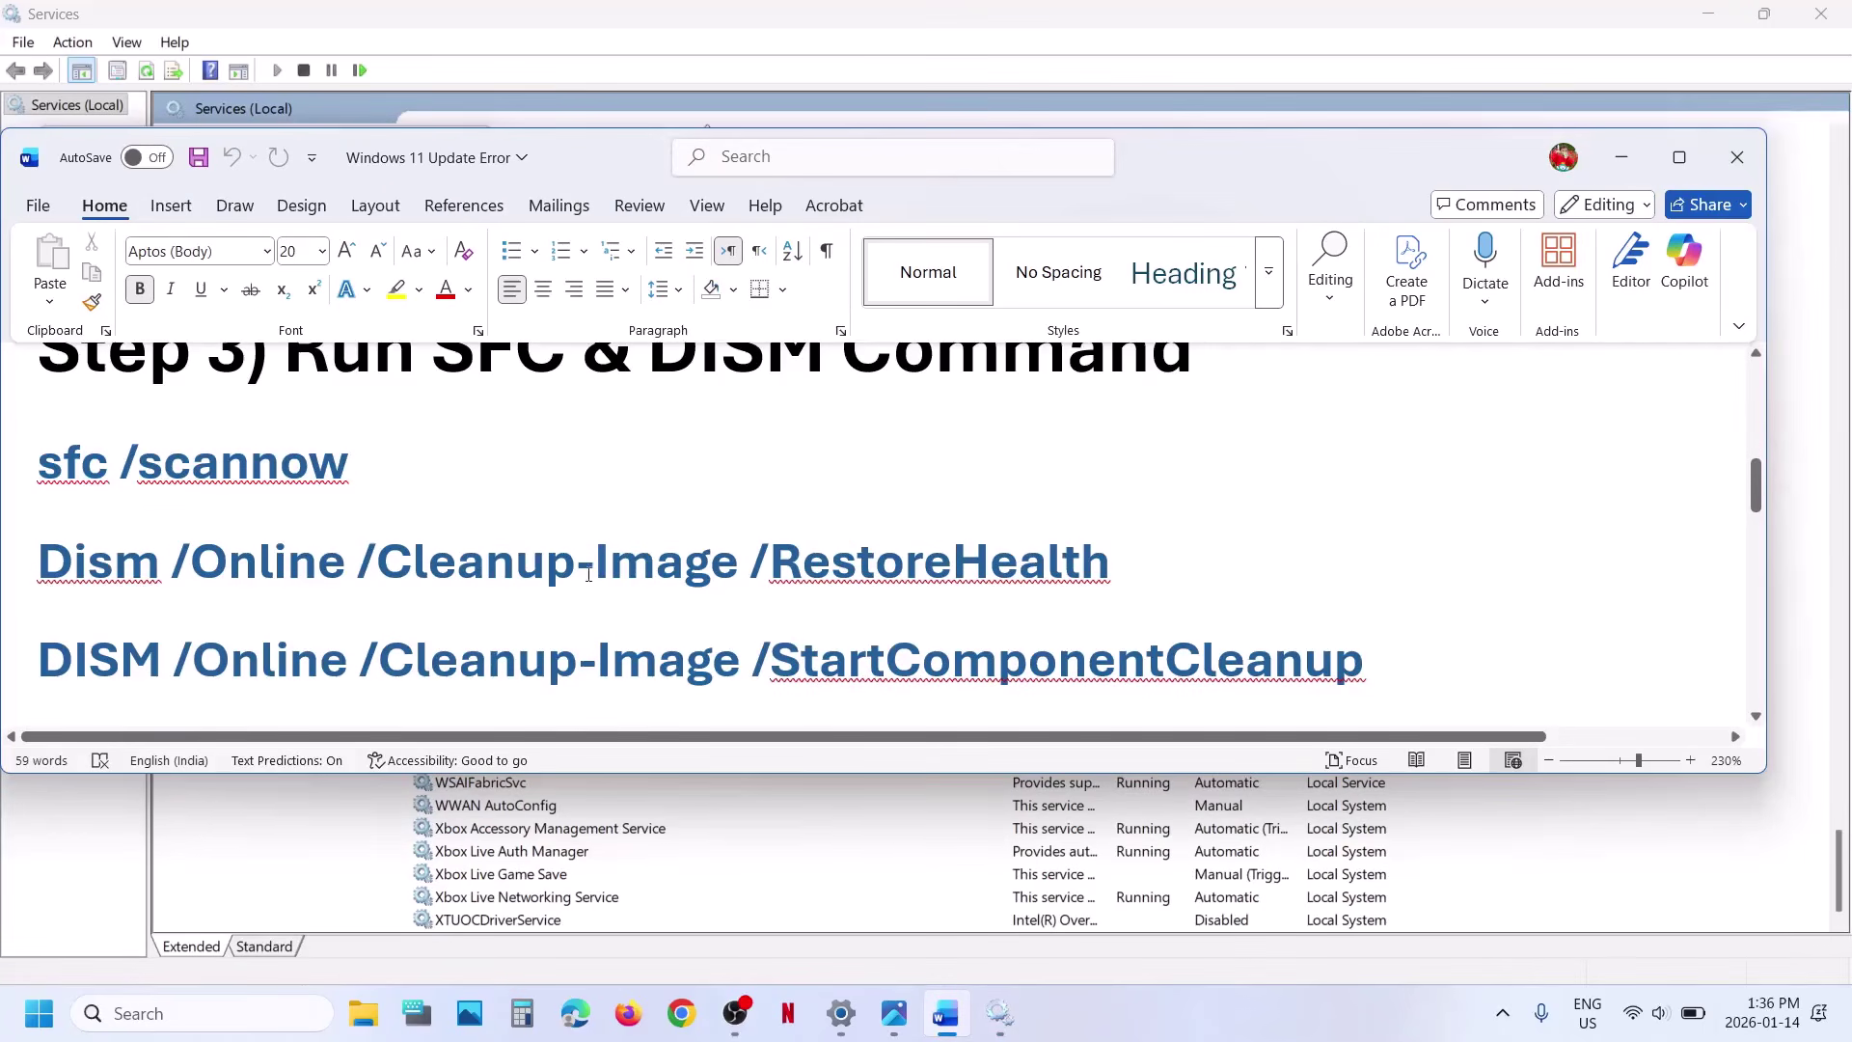
# - Open Command Prompt as administrator from Windows search
pyautogui.click(209, 1009)
pyautogui.write('c')
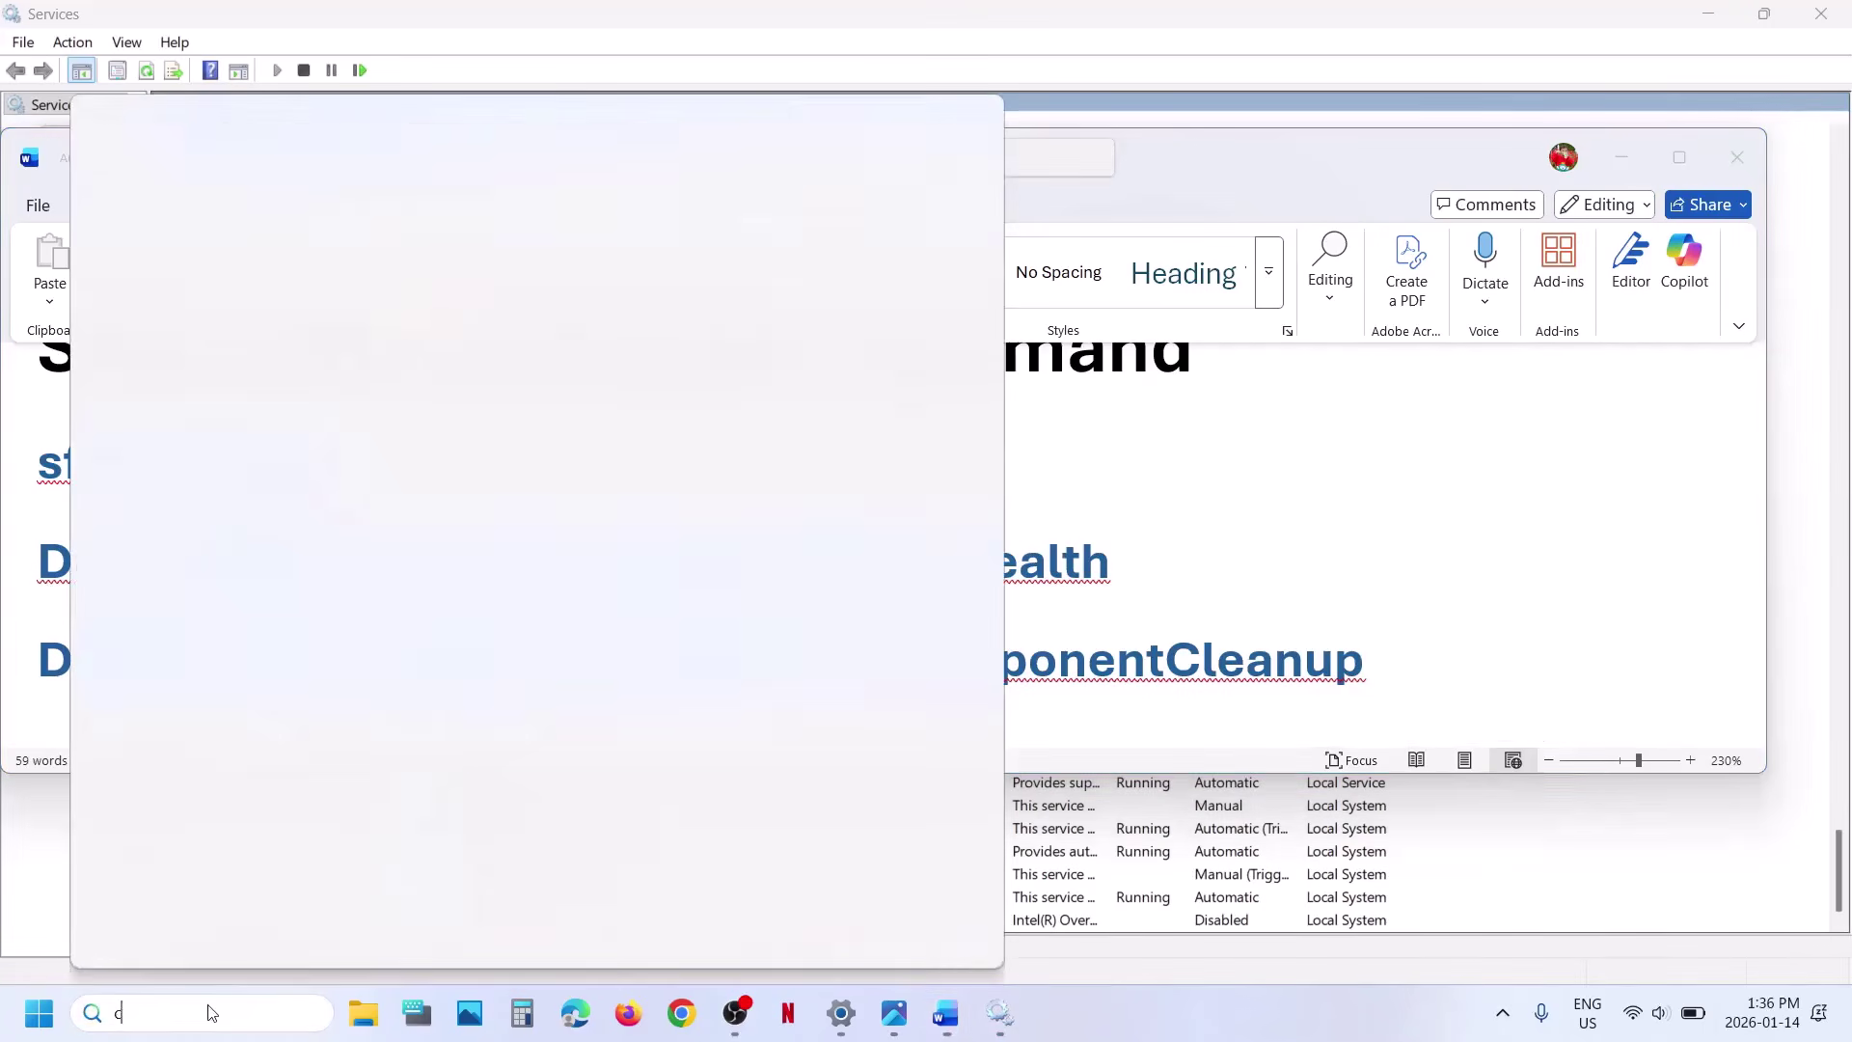
pyautogui.write('md')
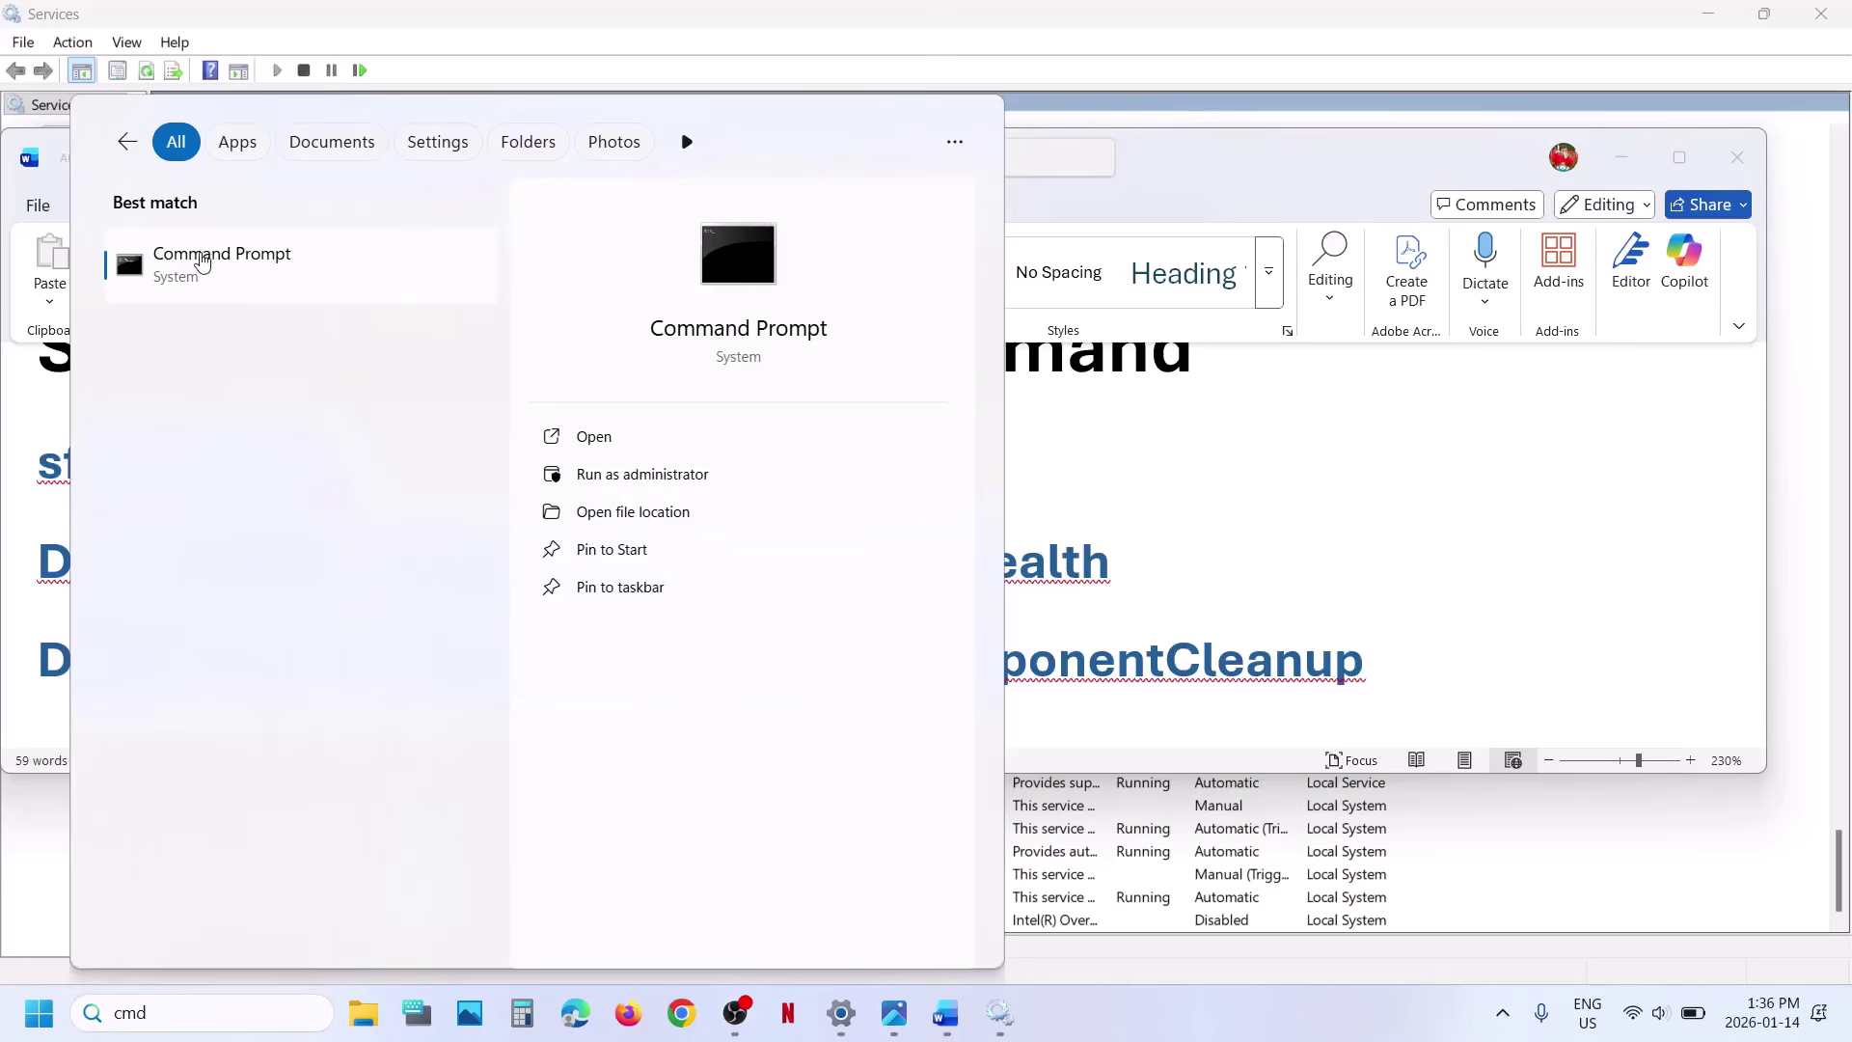
pyautogui.rightClick(453, 302)
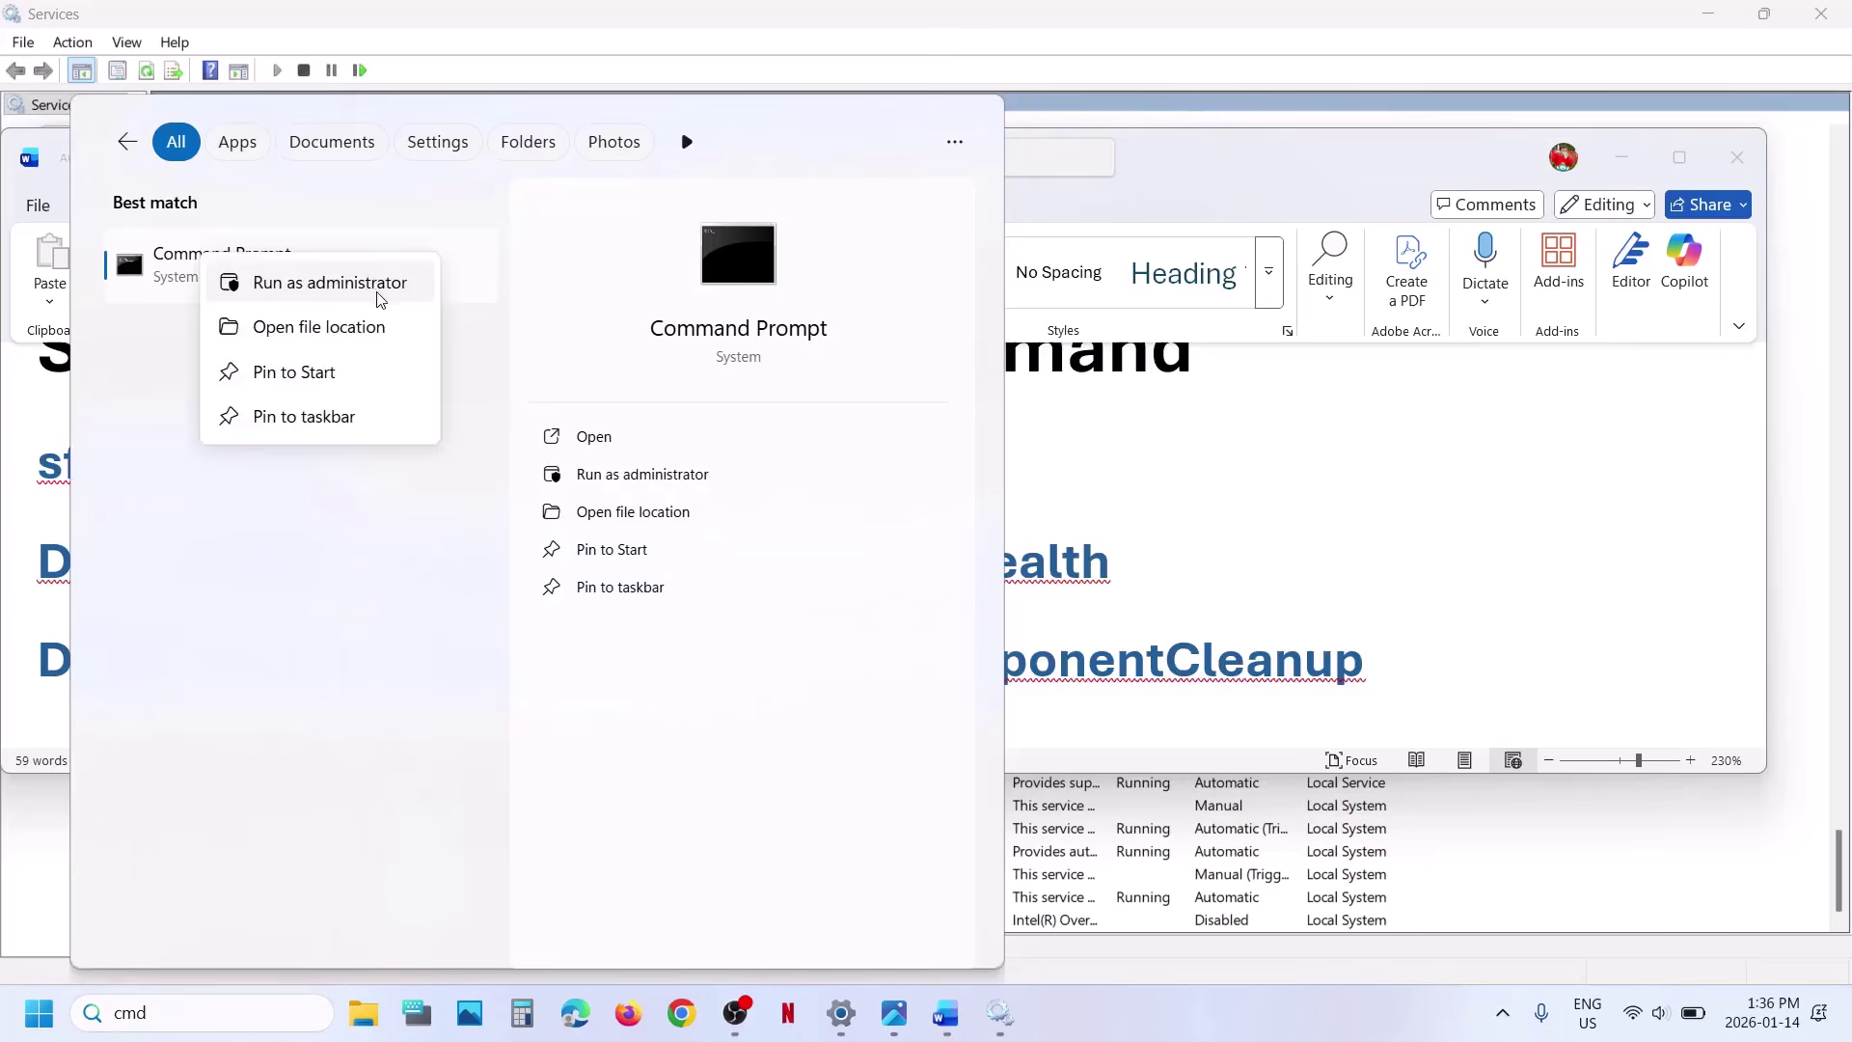
pyautogui.click(318, 285)
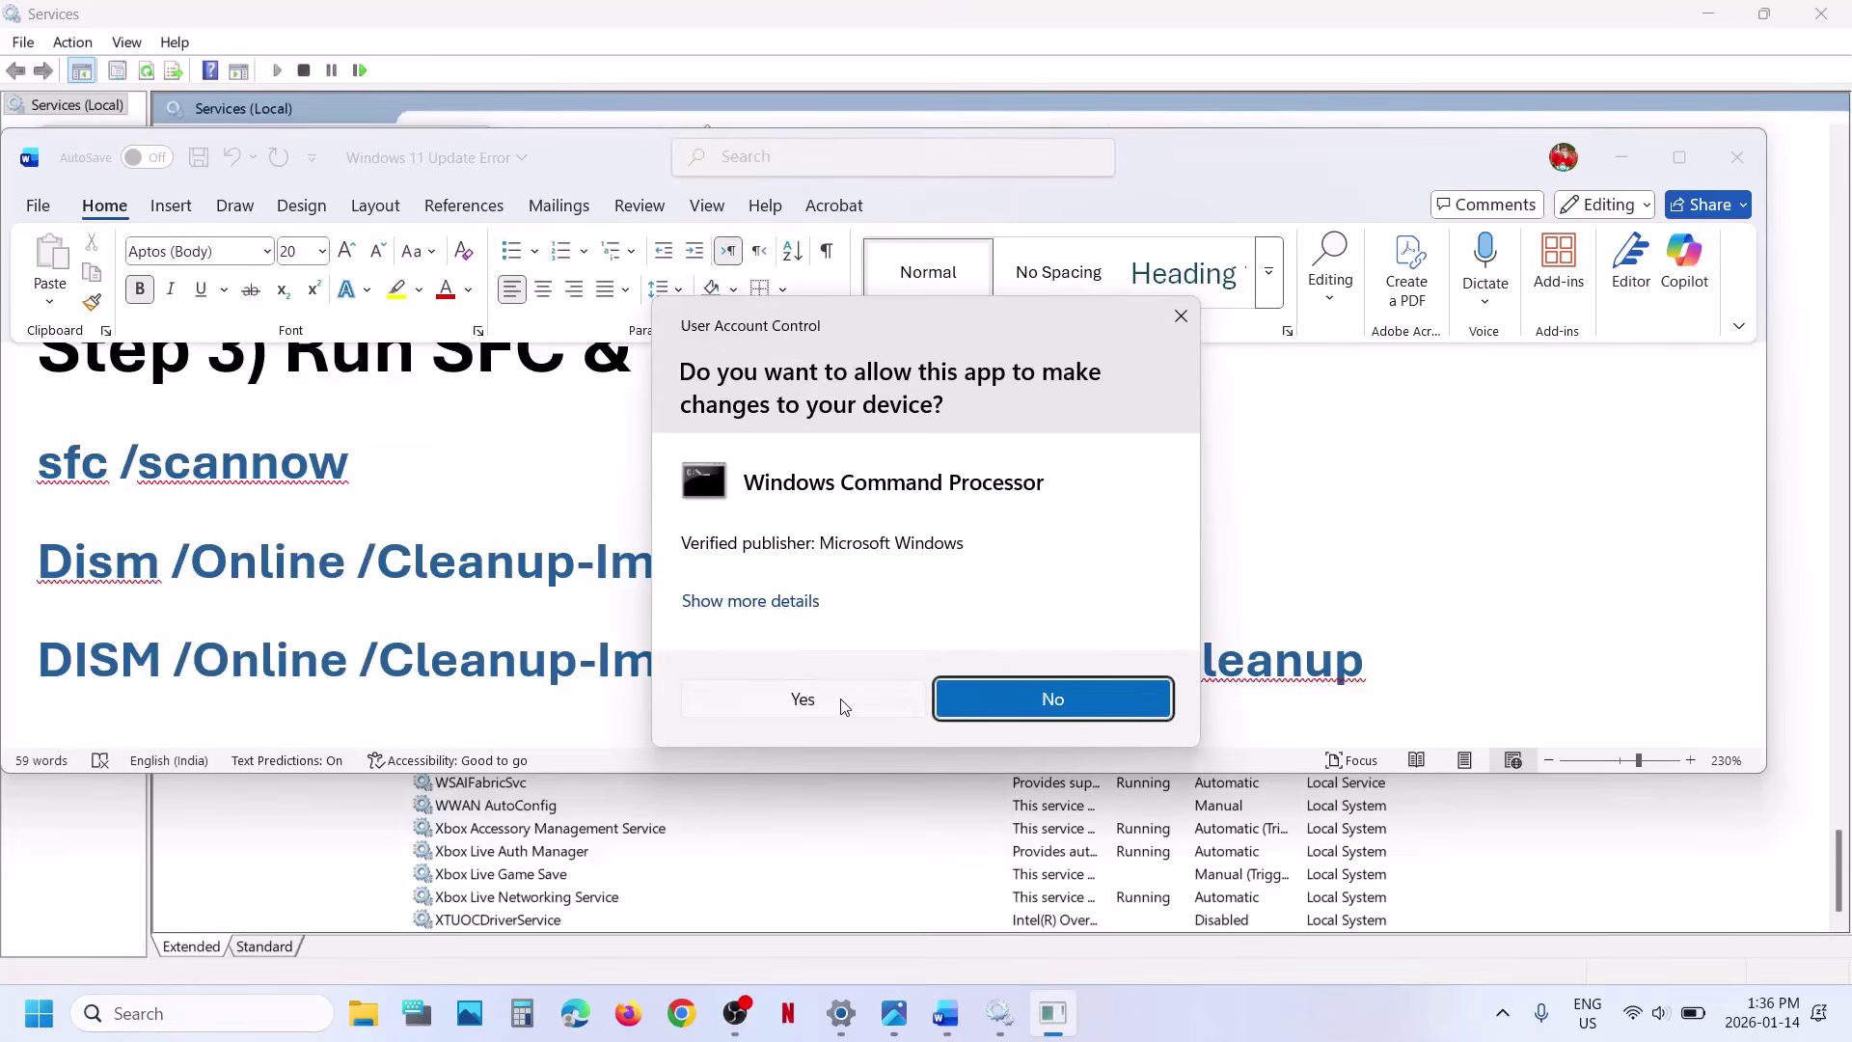
pyautogui.click(839, 703)
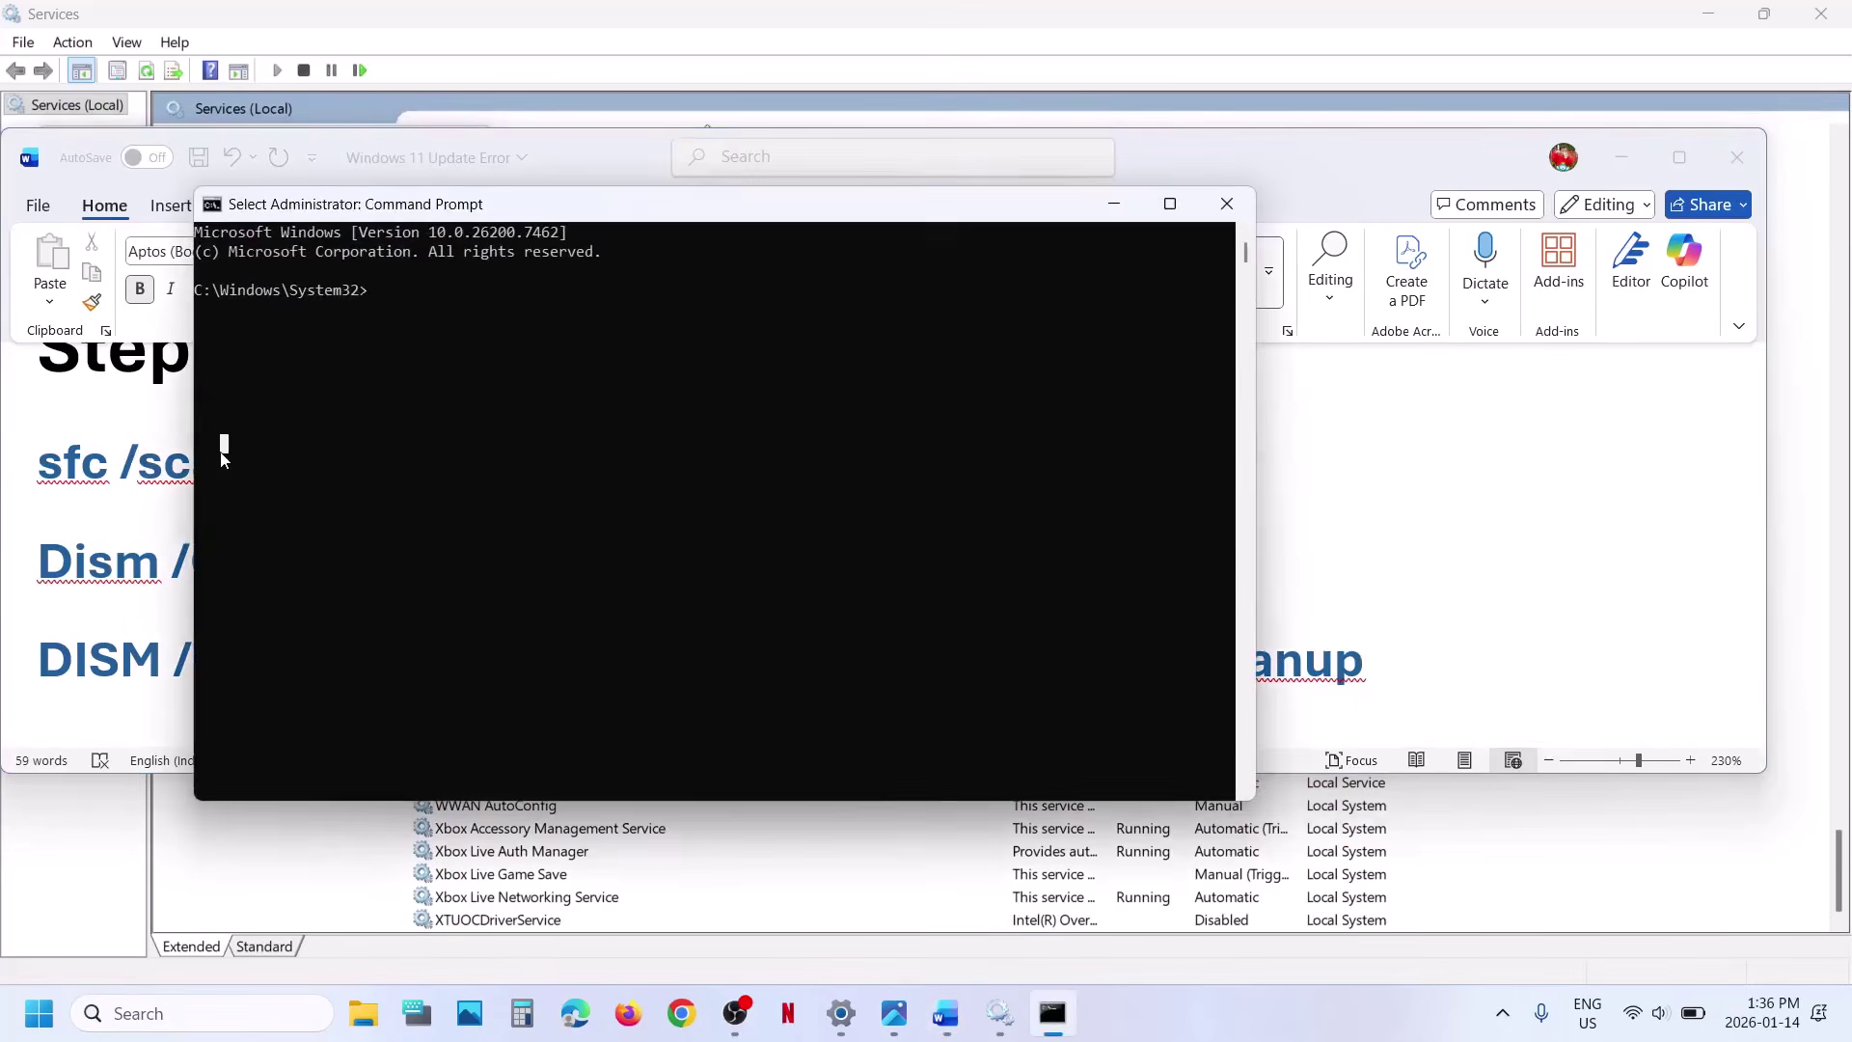
# - Copy sfc /scannow from the notes and run it in the admin console
pyautogui.click(129, 475)
pyautogui.tripleClick(130, 475)
pyautogui.press('super+c')
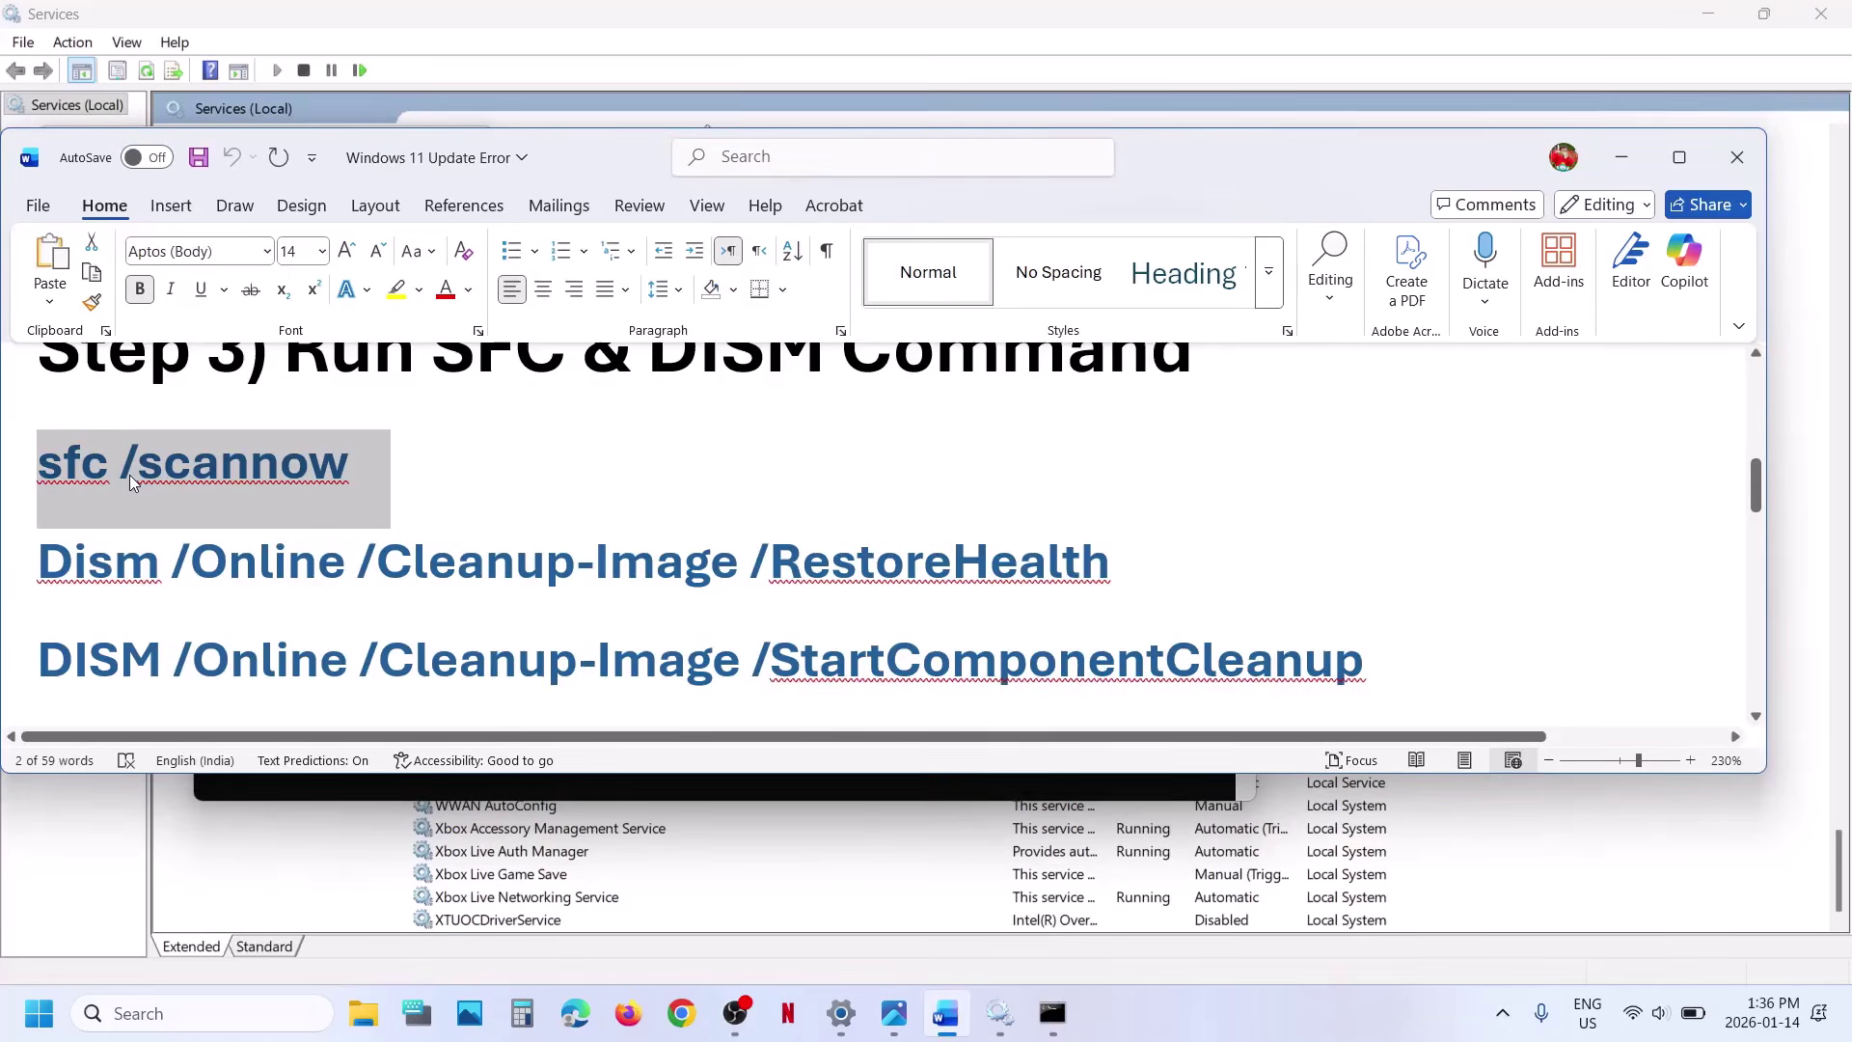
pyautogui.hotkey('alt', 'Tab')
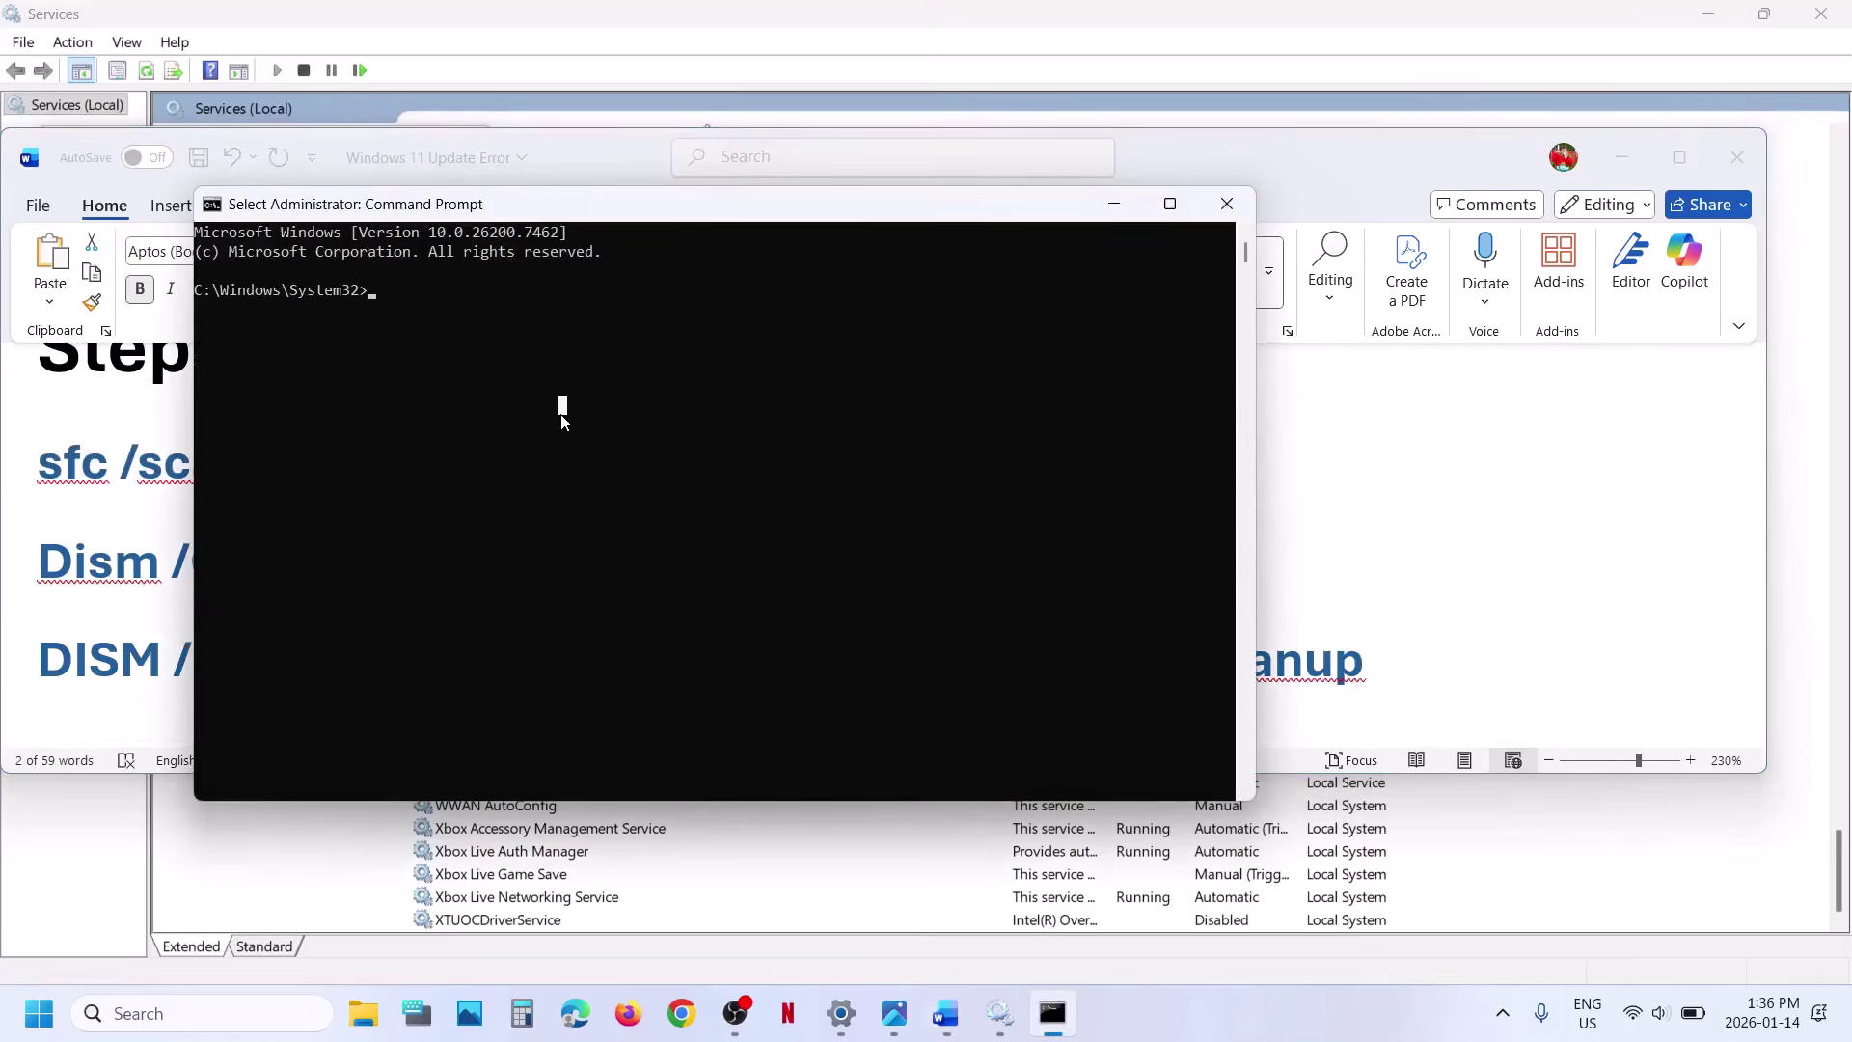
pyautogui.rightClick(561, 418)
pyautogui.press('Return')
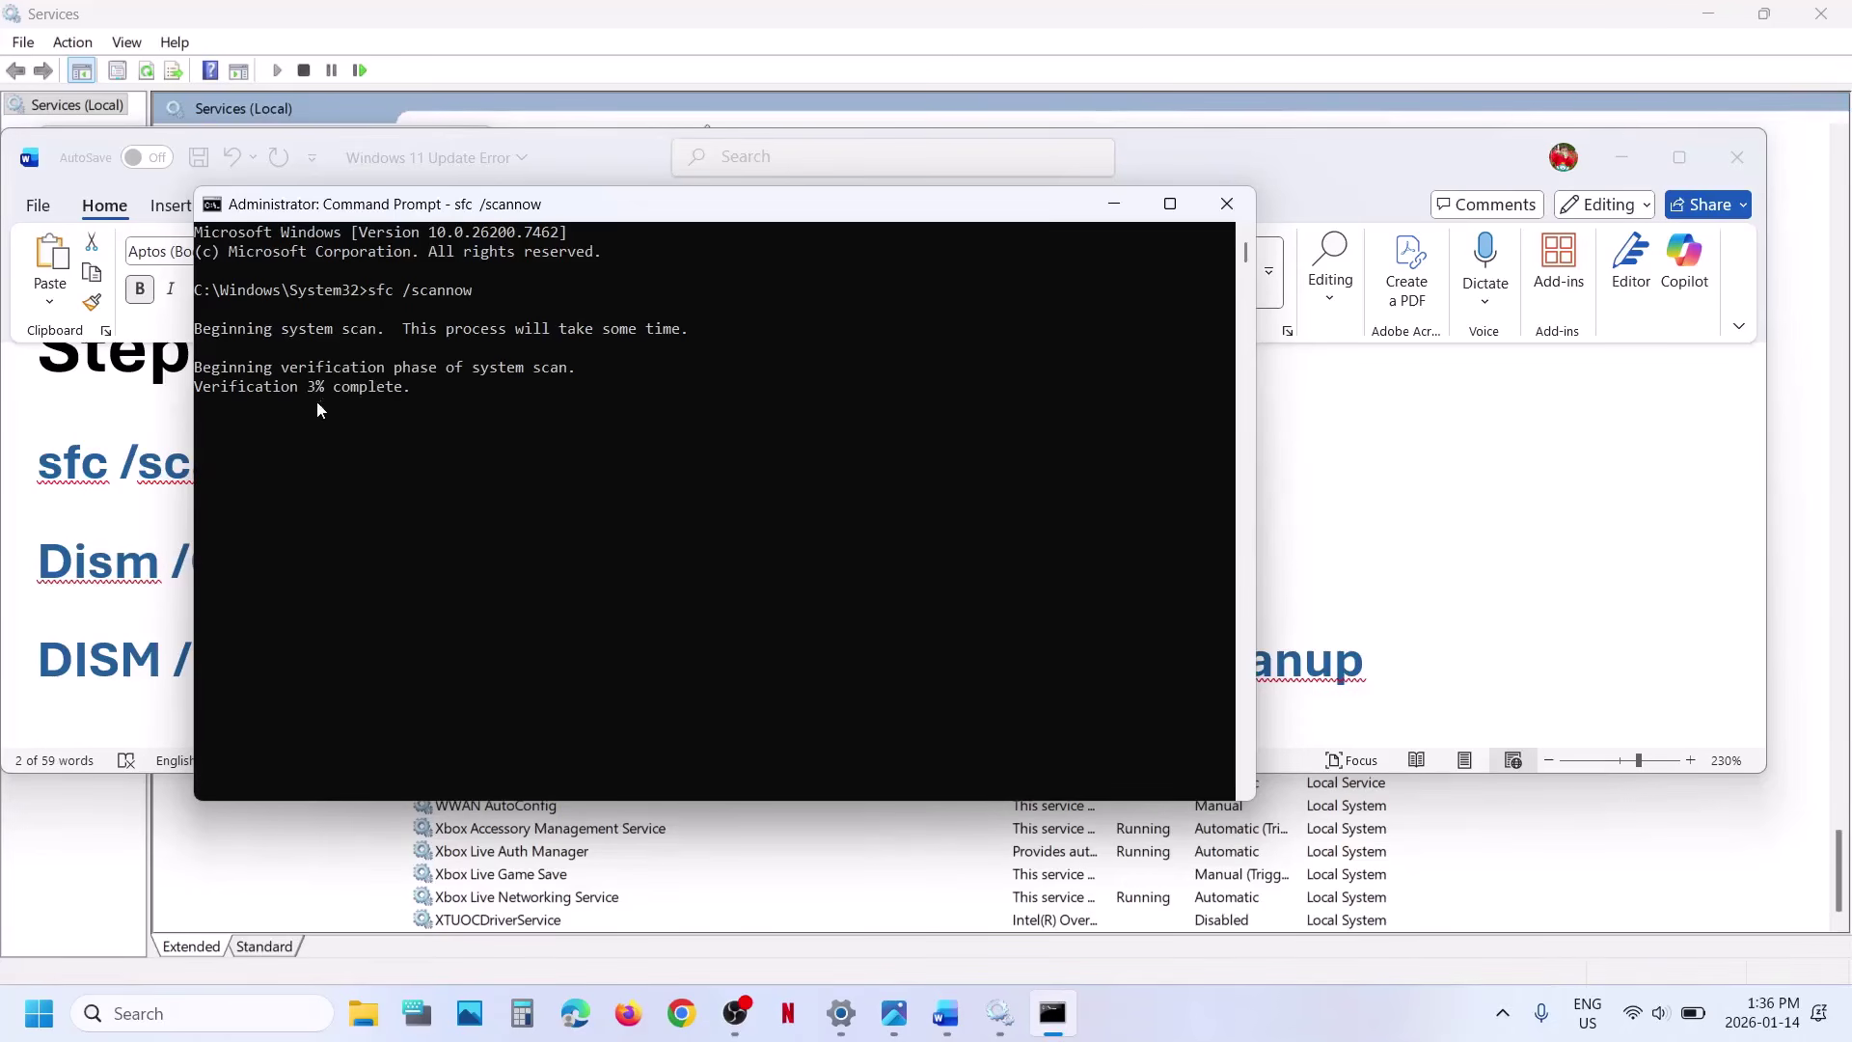
# - Select the DISM RestoreHealth and StartComponentCleanup lines while monitoring the scan's progress
pyautogui.click(147, 548)
pyautogui.tripleClick(146, 548)
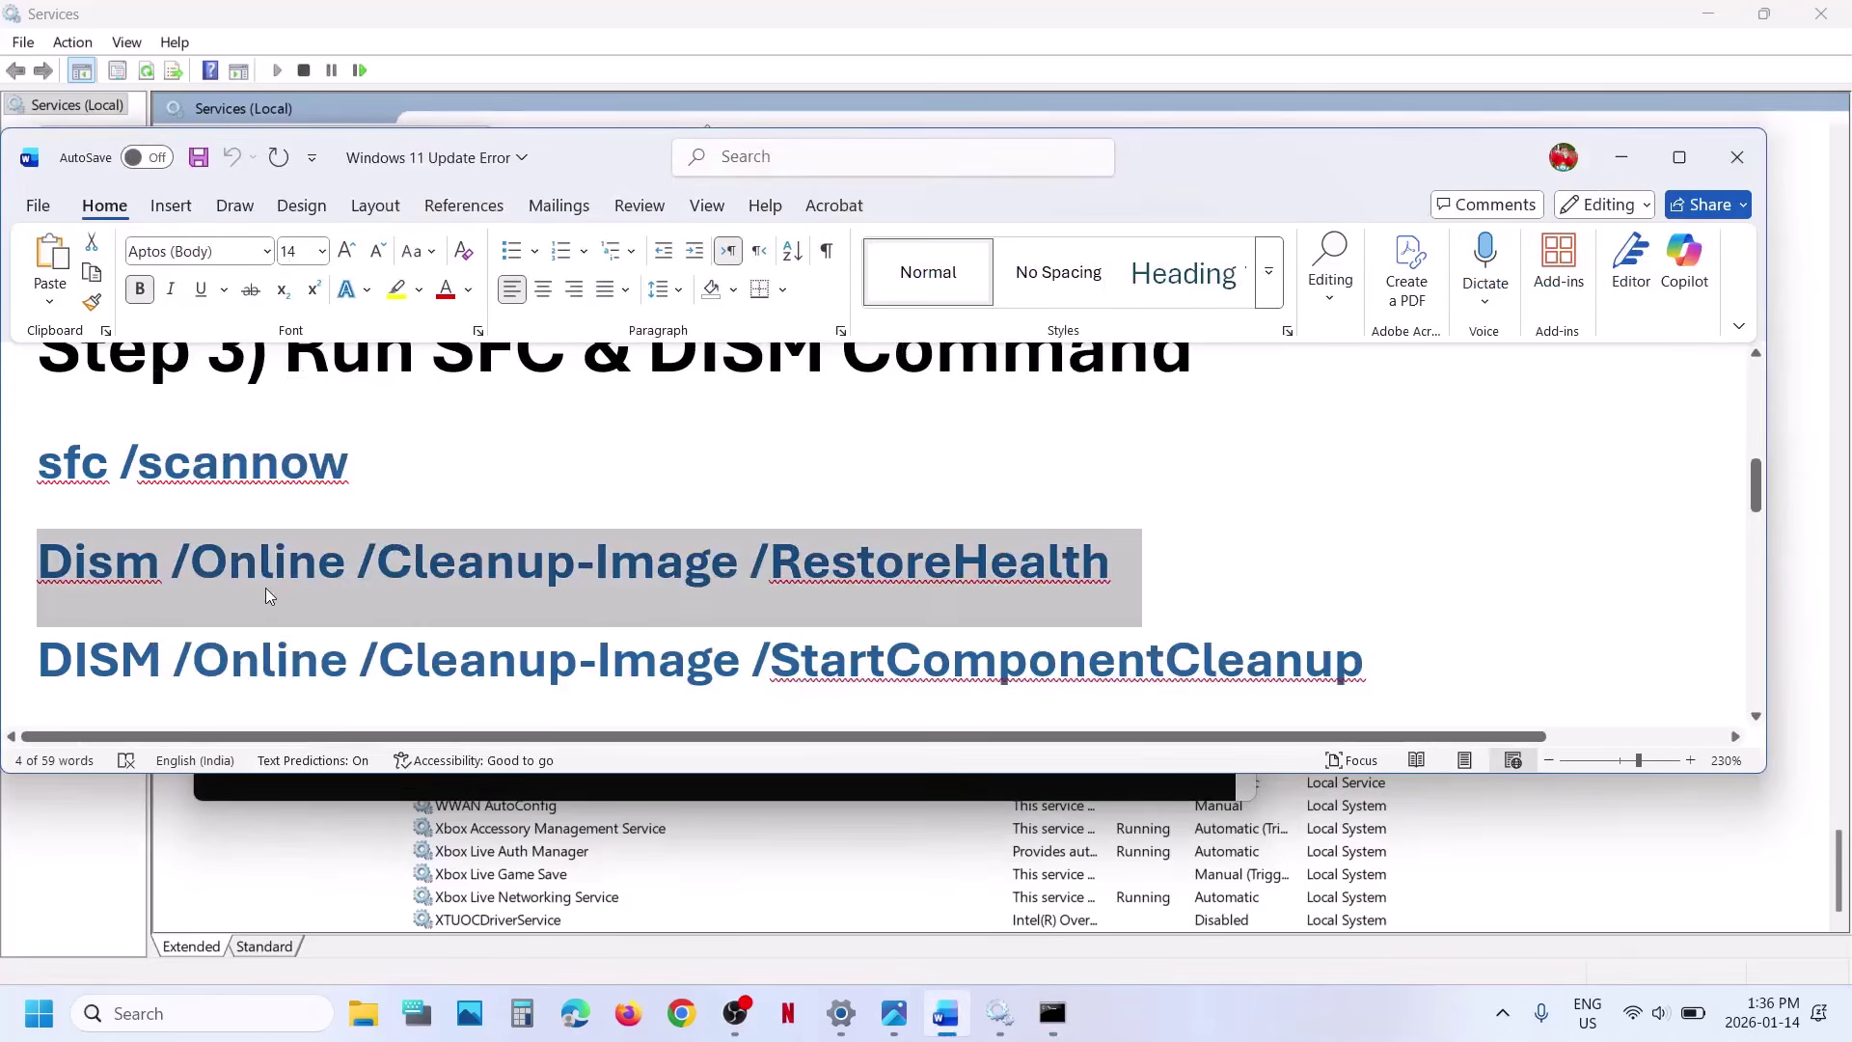
pyautogui.hotkey('alt', 'Tab')
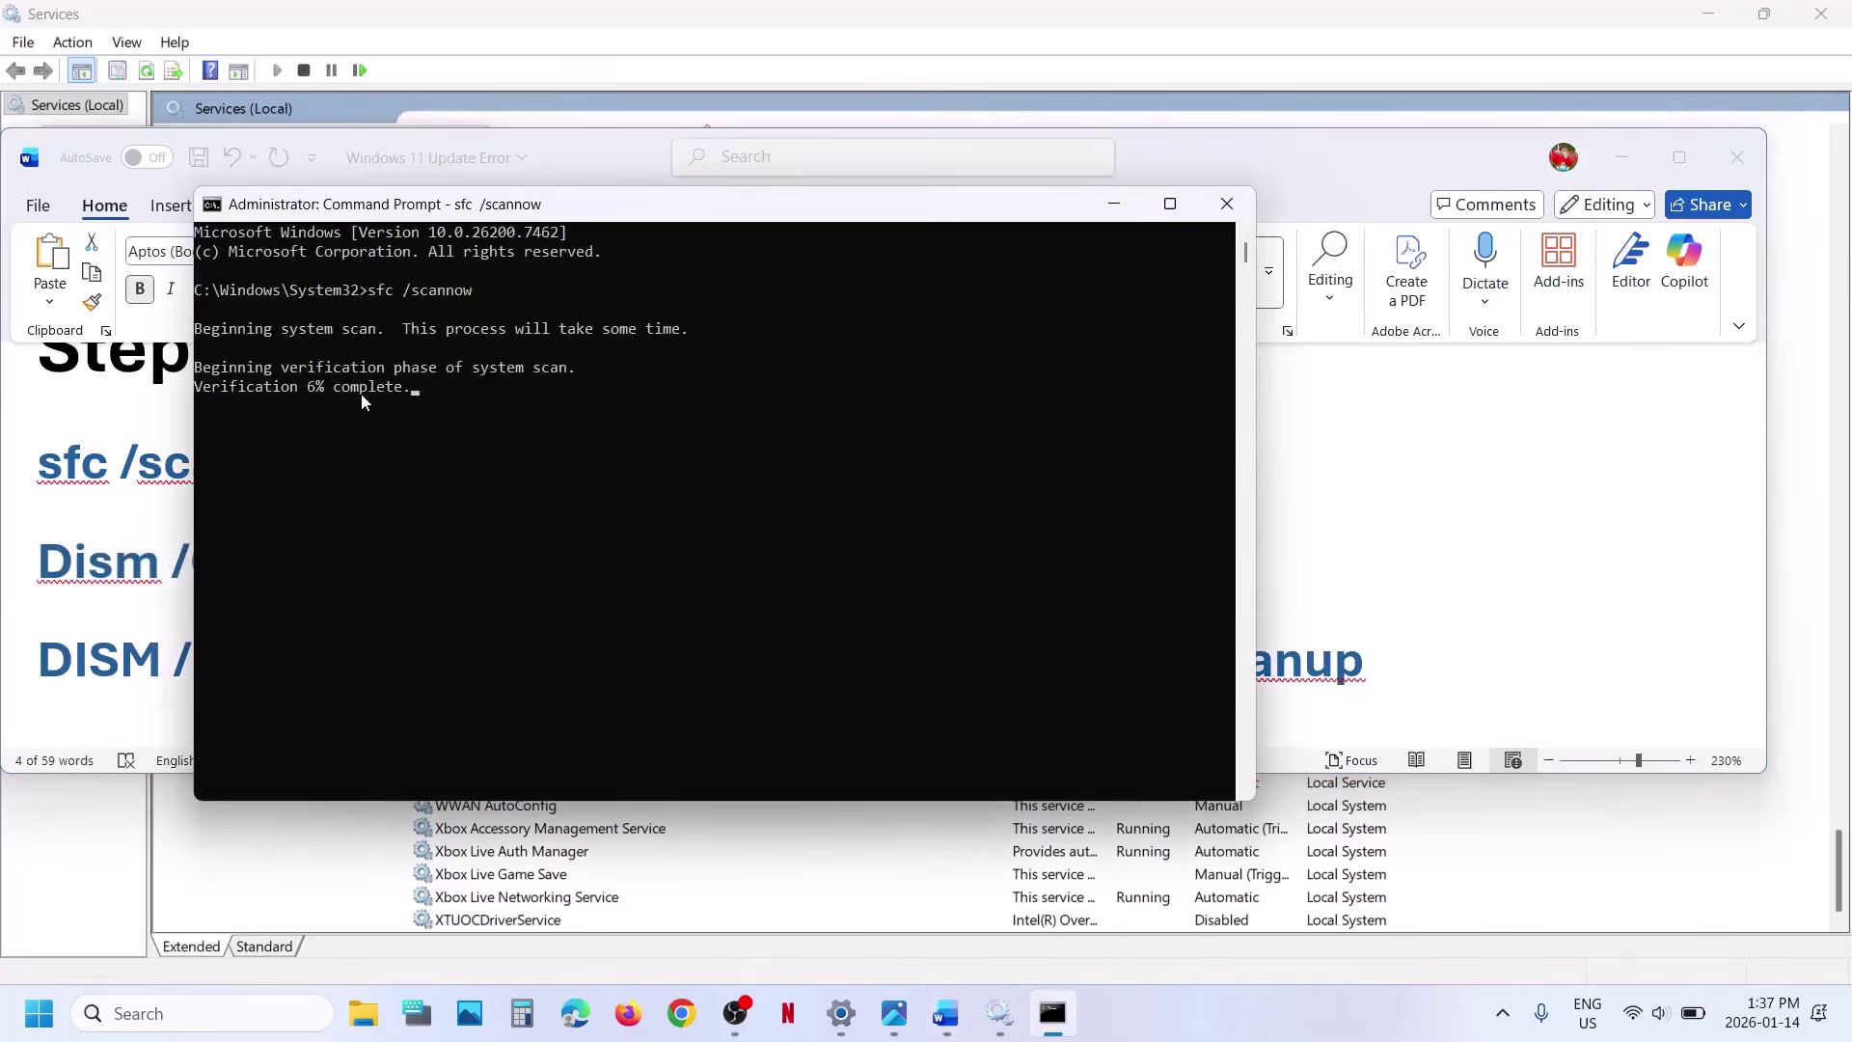
pyautogui.hotkey('alt', 'Tab')
pyautogui.tripleClick(517, 680)
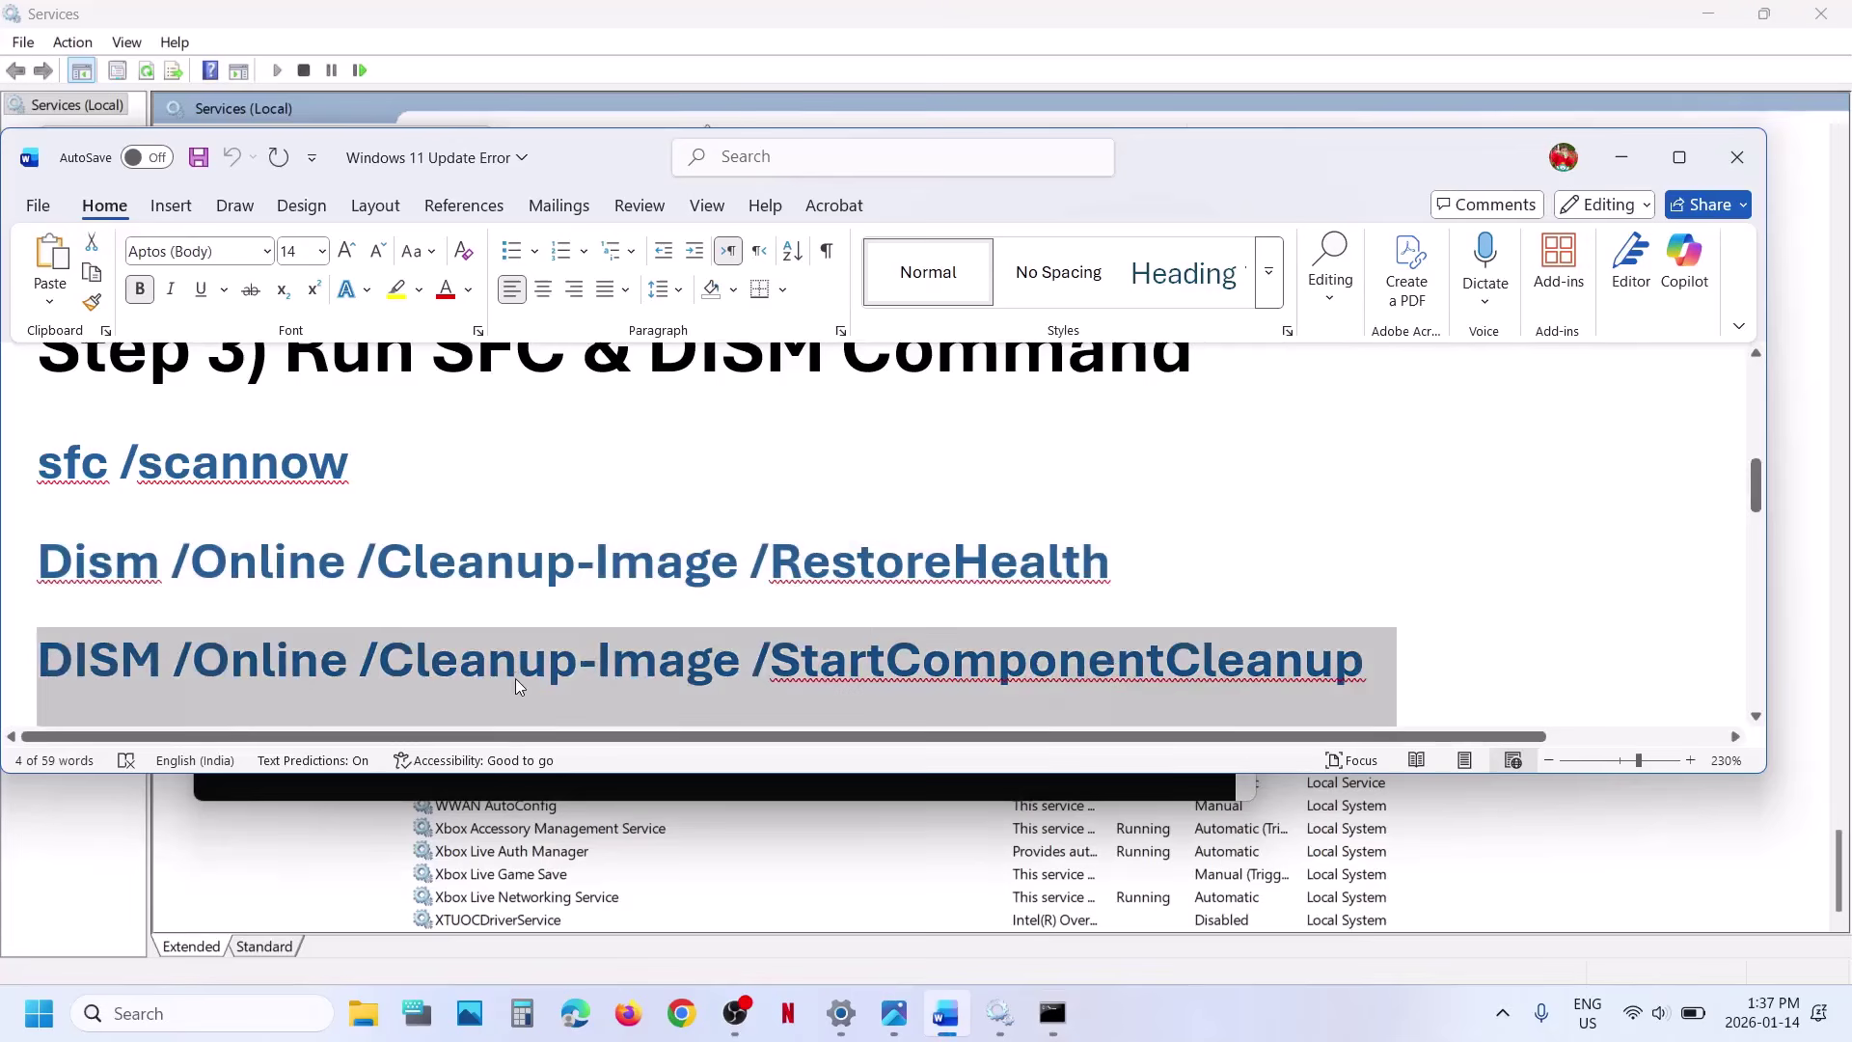
pyautogui.hotkey('alt', 'Tab')
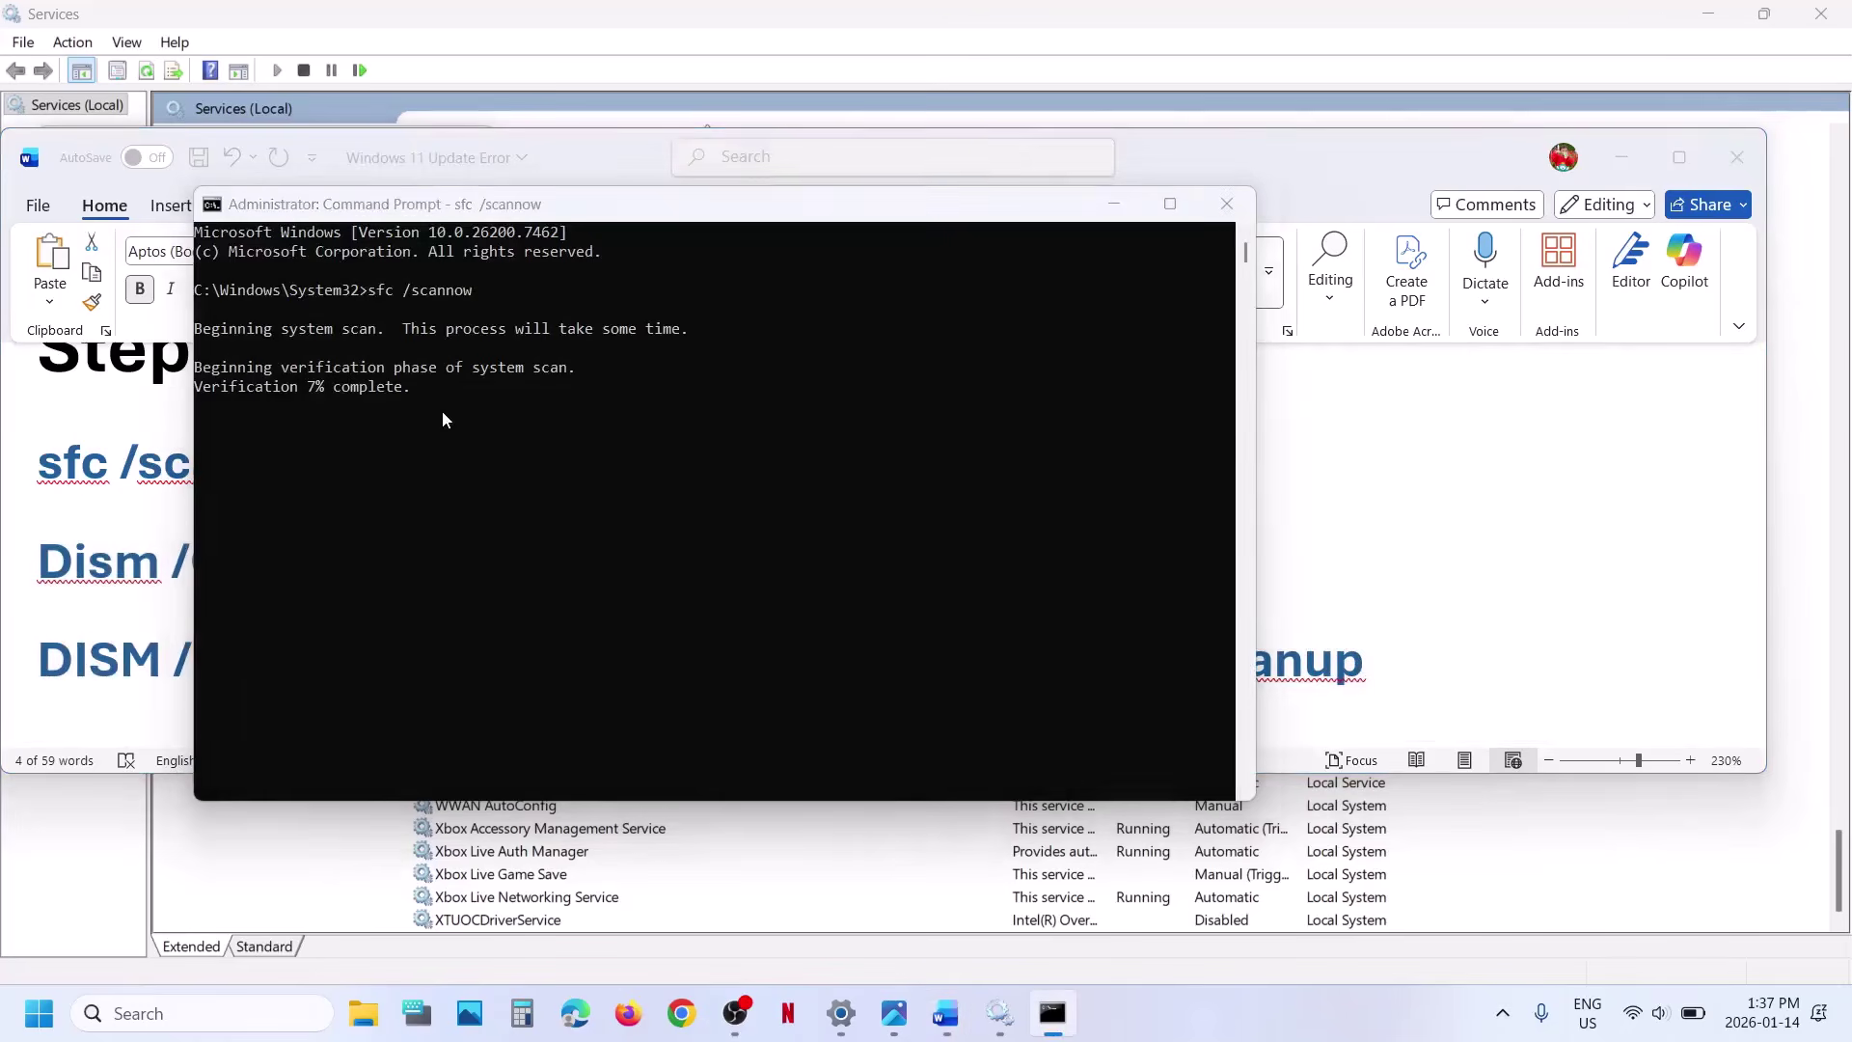
pyautogui.hotkey('alt', 'Tab')
pyautogui.hotkey('alt', 'Tab')
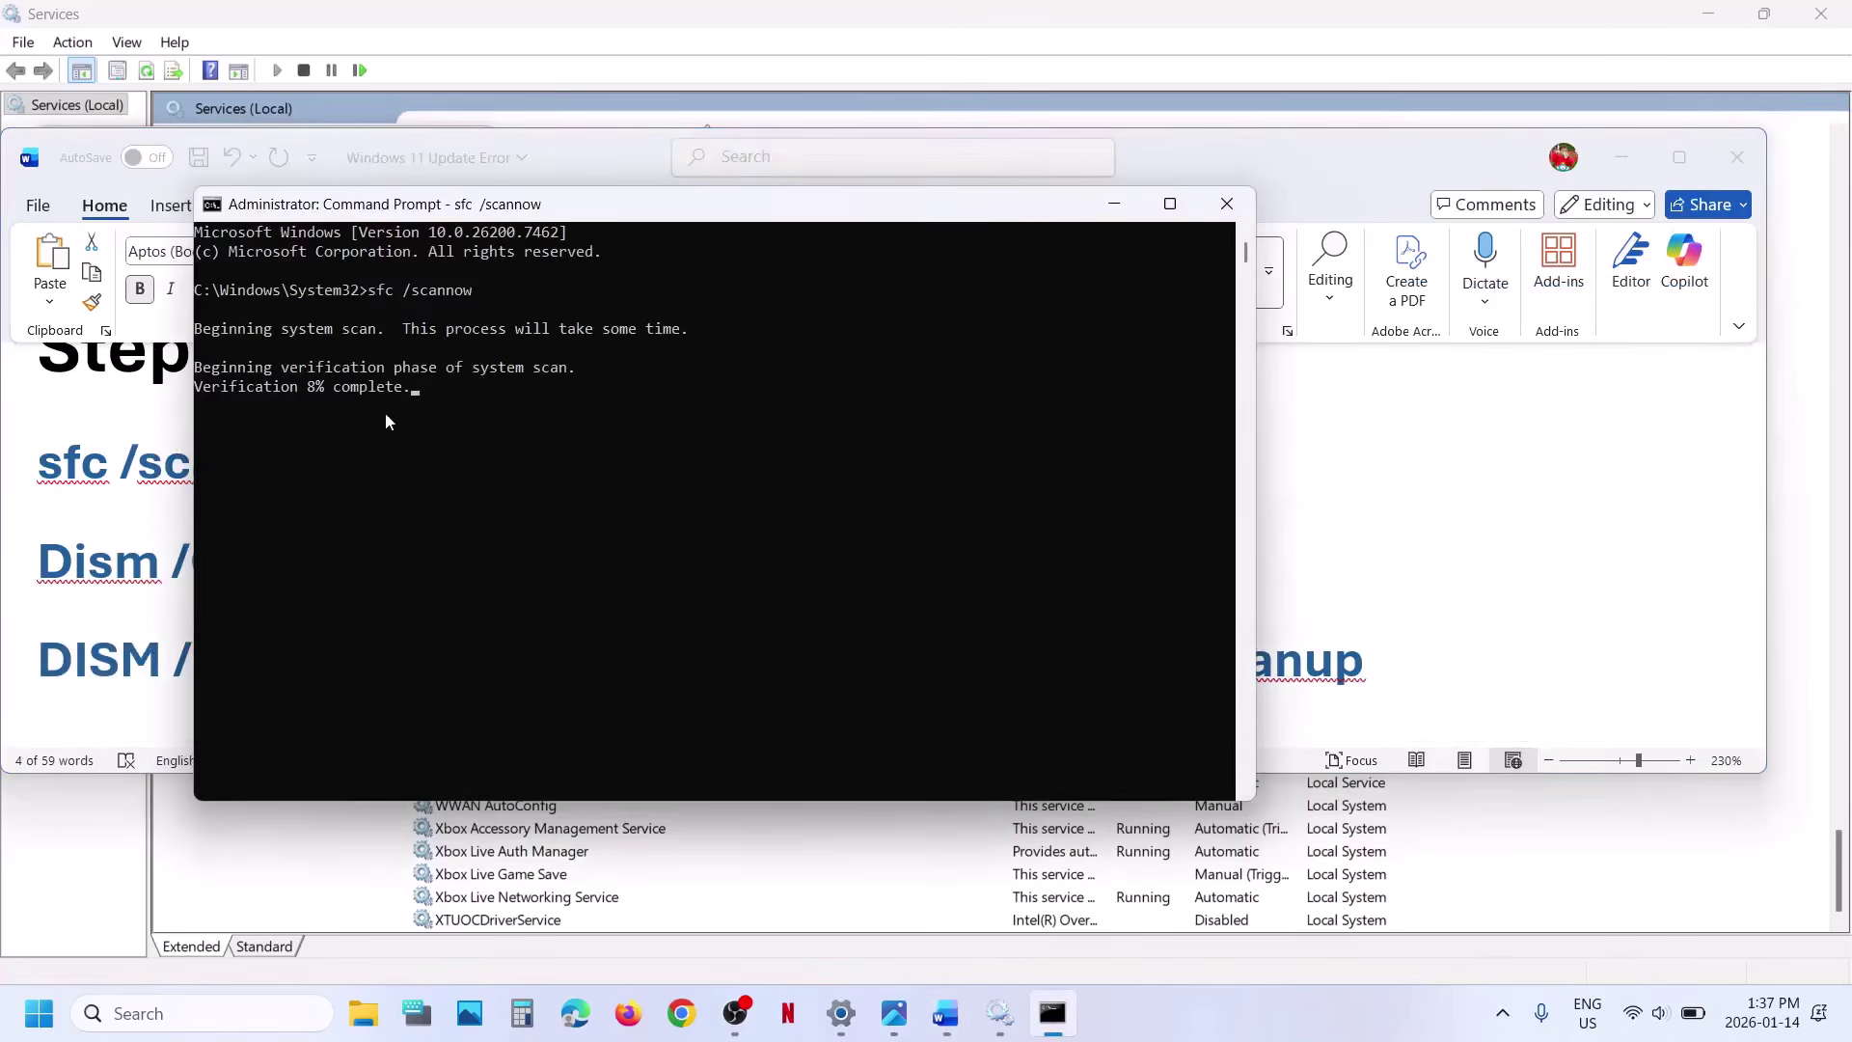
pyautogui.hotkey('alt', 'Tab')
# - Open the Microsoft Update Catalog link from the notes
pyautogui.click(404, 556)
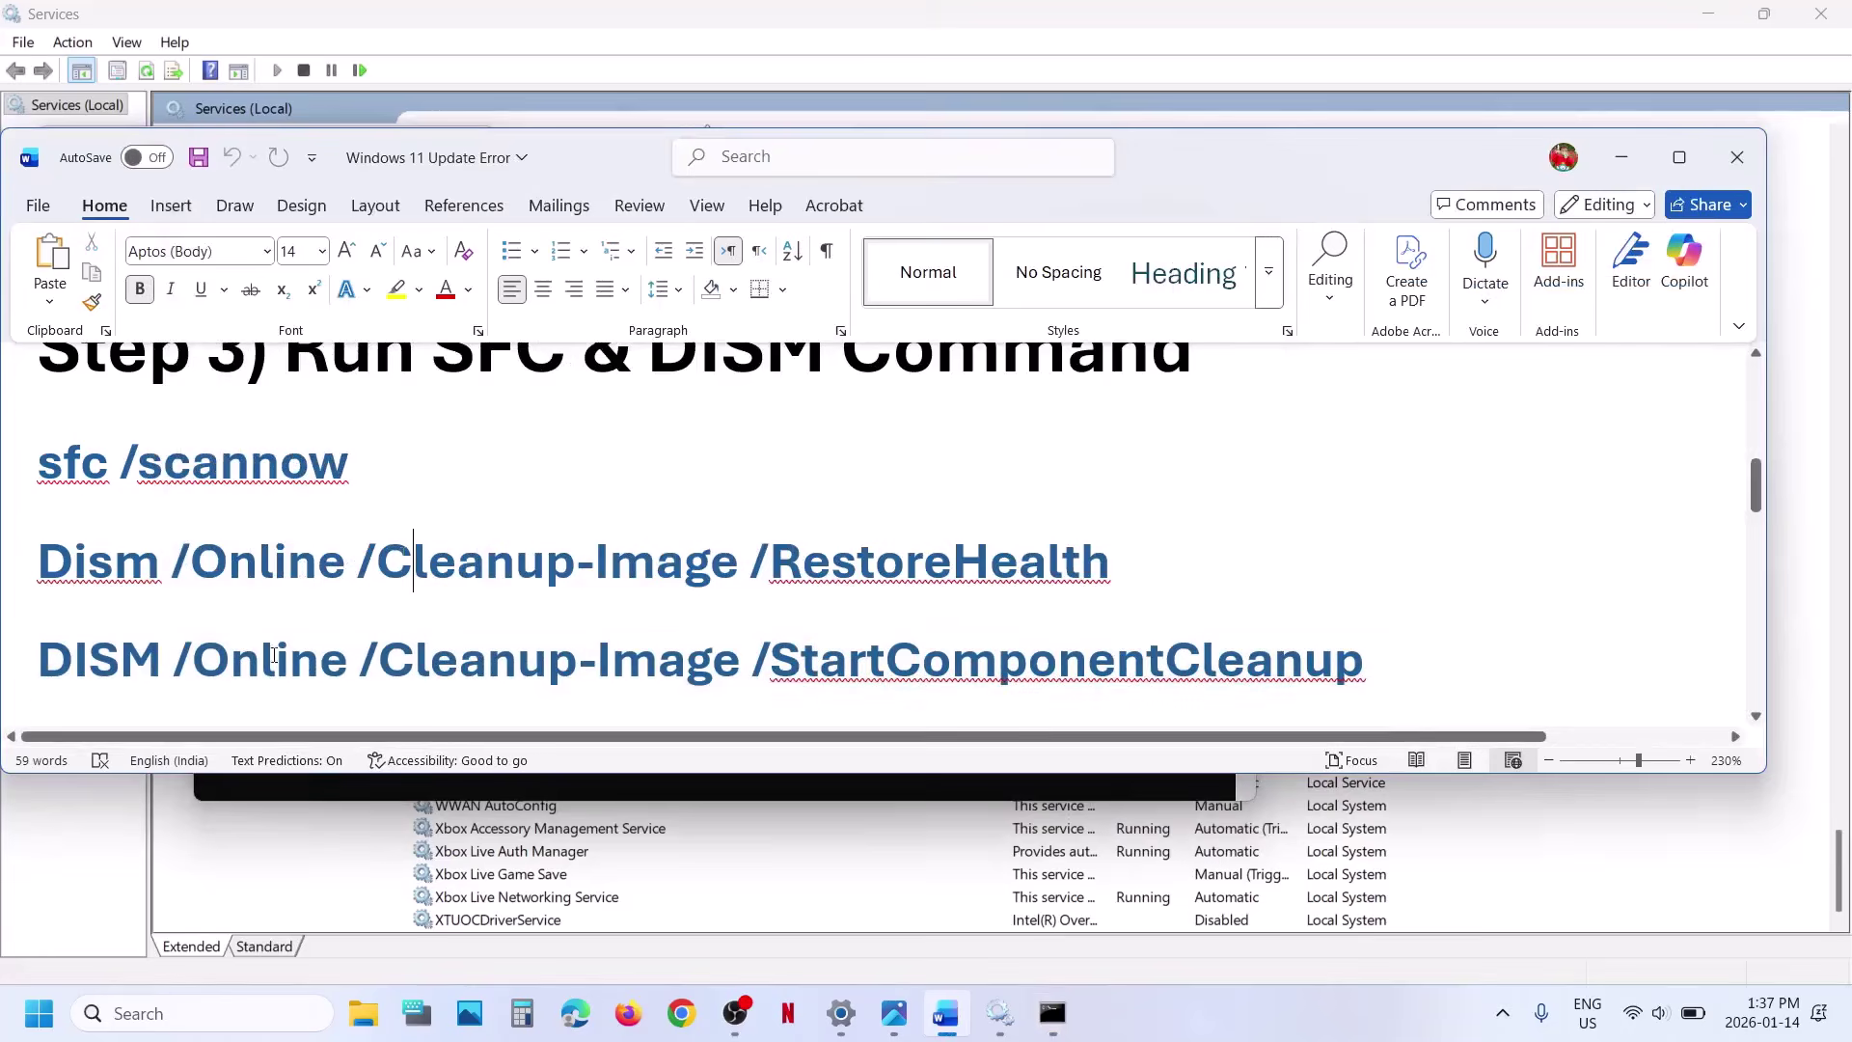
pyautogui.click(38, 1013)
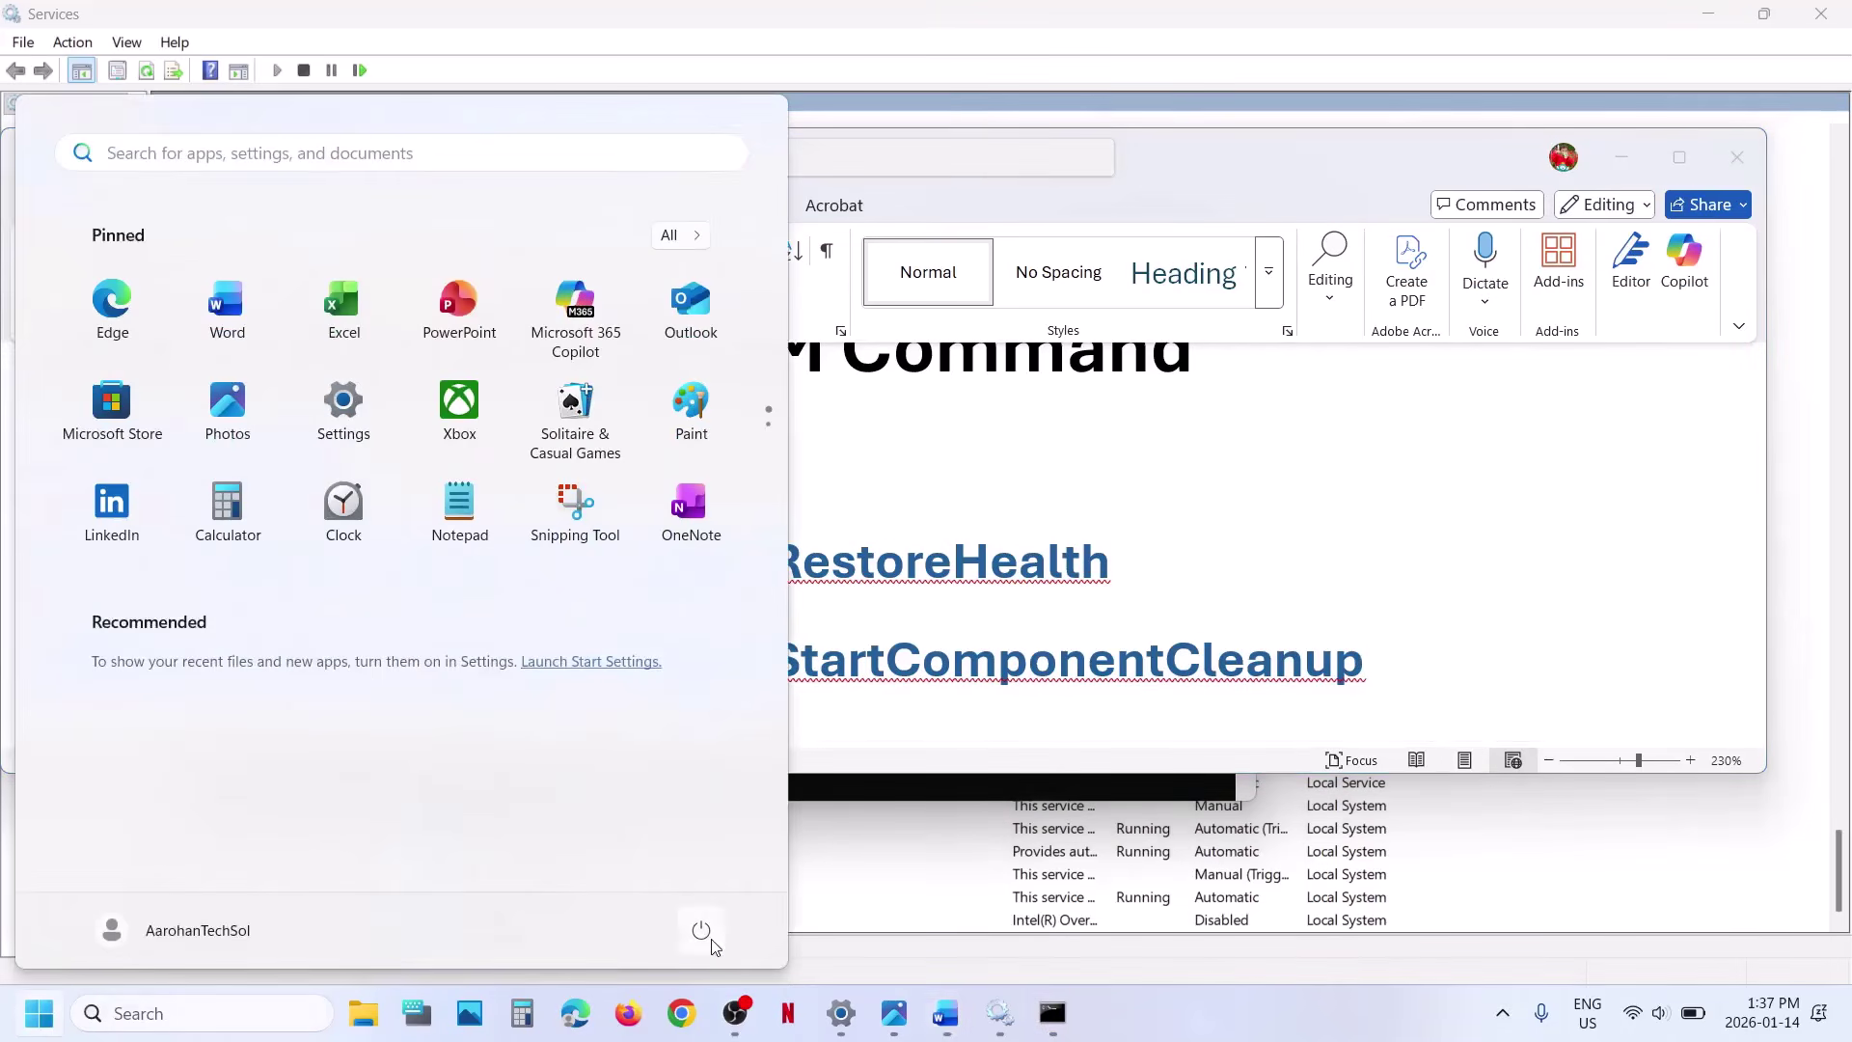
pyautogui.click(701, 931)
pyautogui.click(1175, 576)
pyautogui.scroll(-5, 1177, 569)
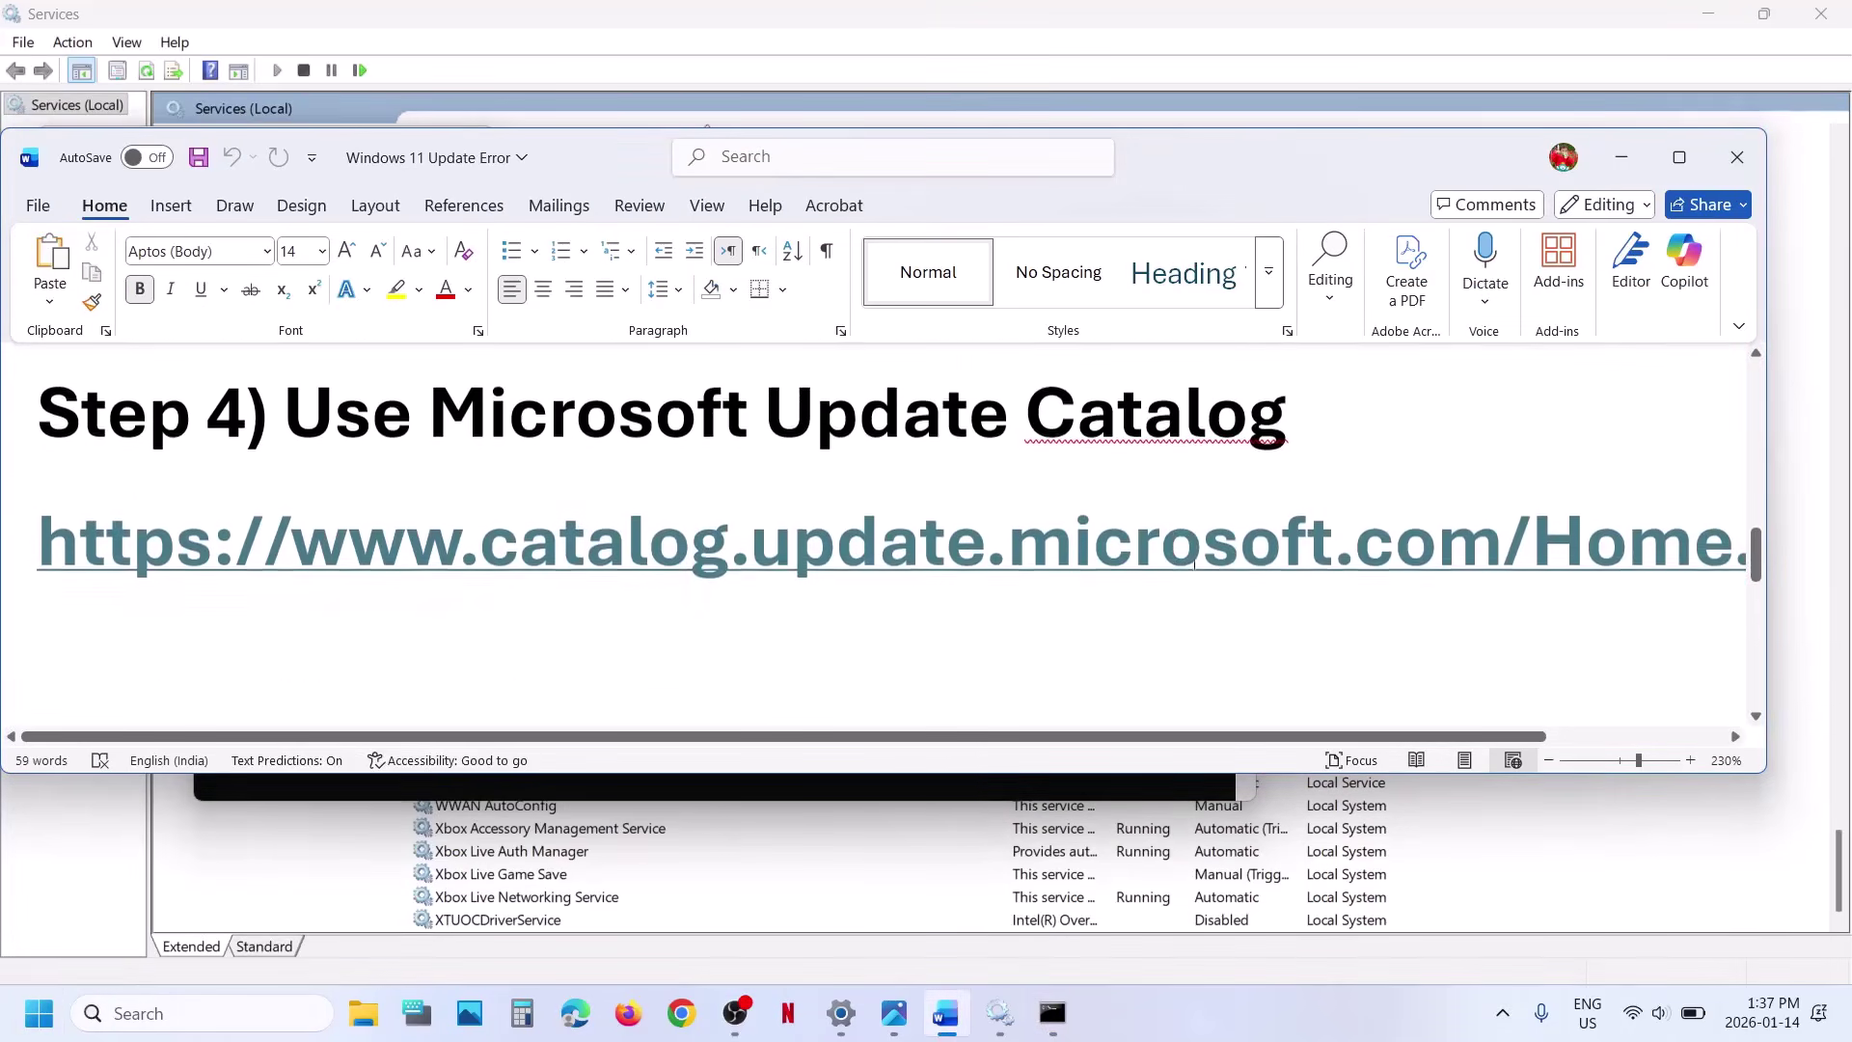
pyautogui.keyDown('ctrl'); pyautogui.click(1044, 552); pyautogui.keyUp('ctrl')
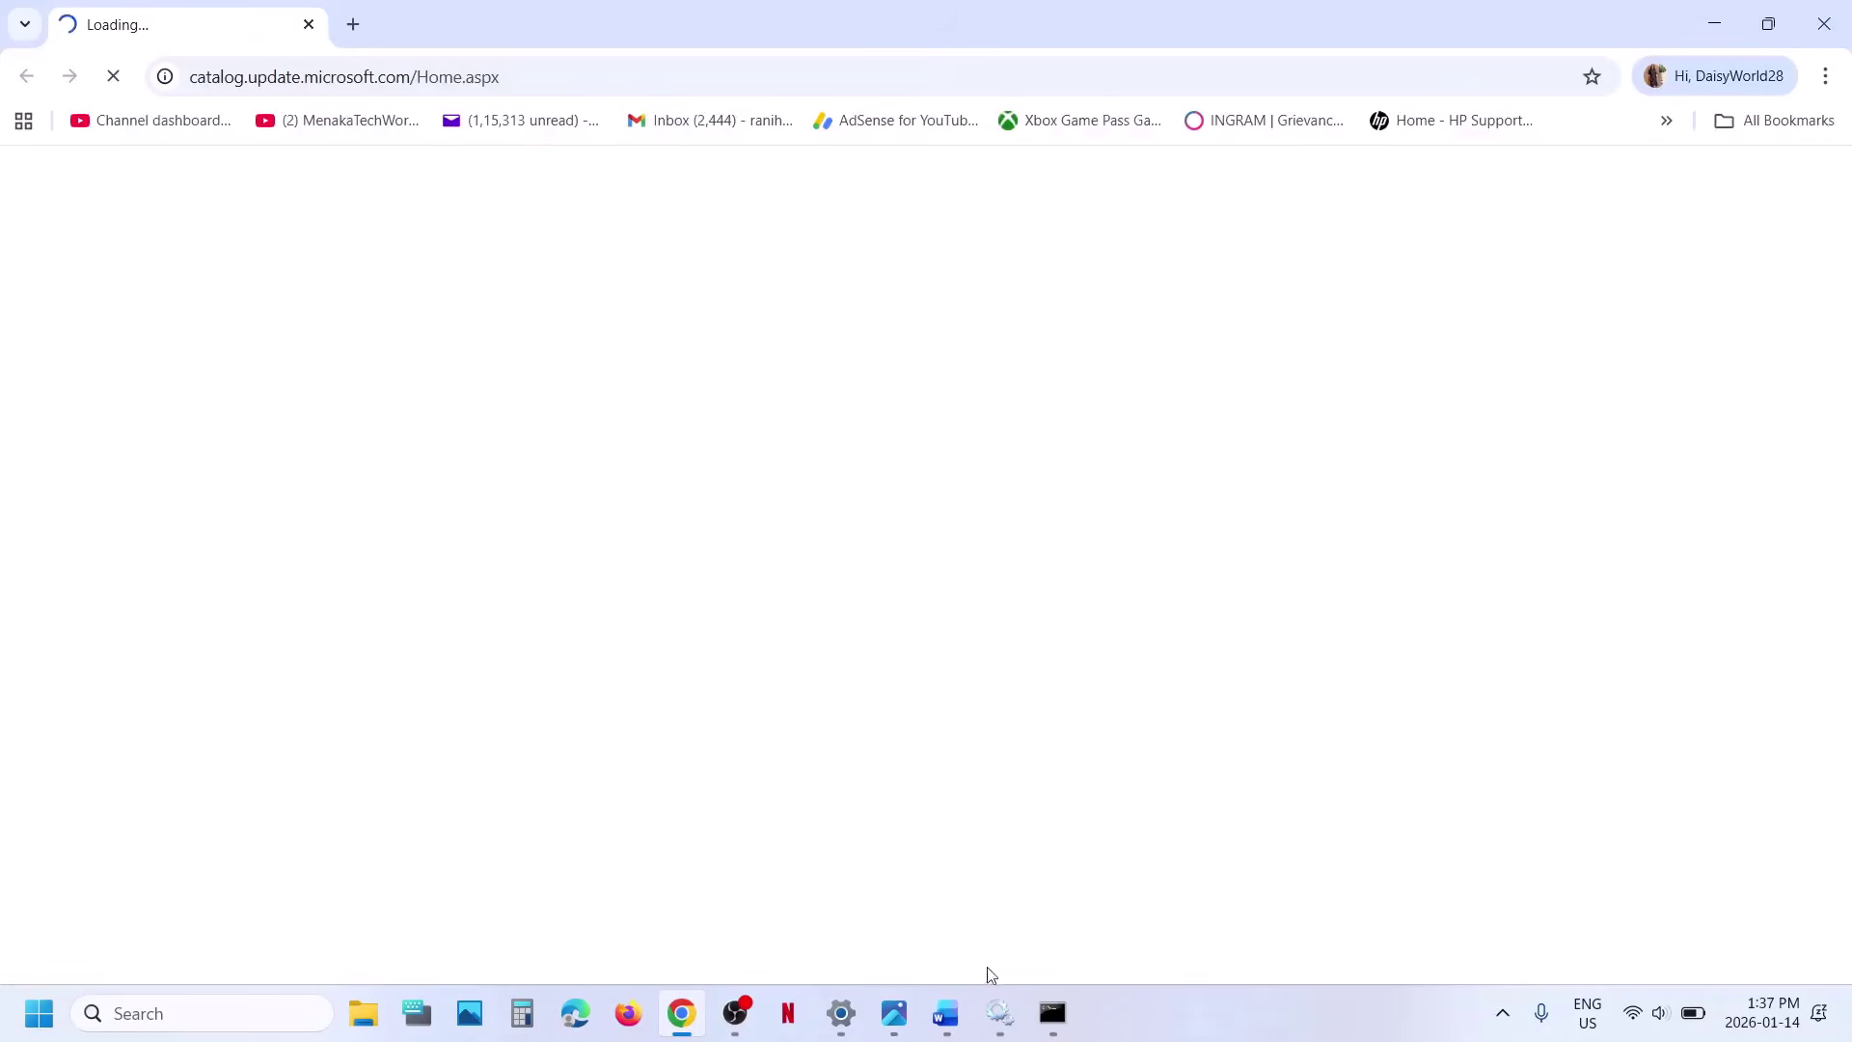
# - Check for updates in Windows Update and copy the KB5074109 number
pyautogui.click(841, 1013)
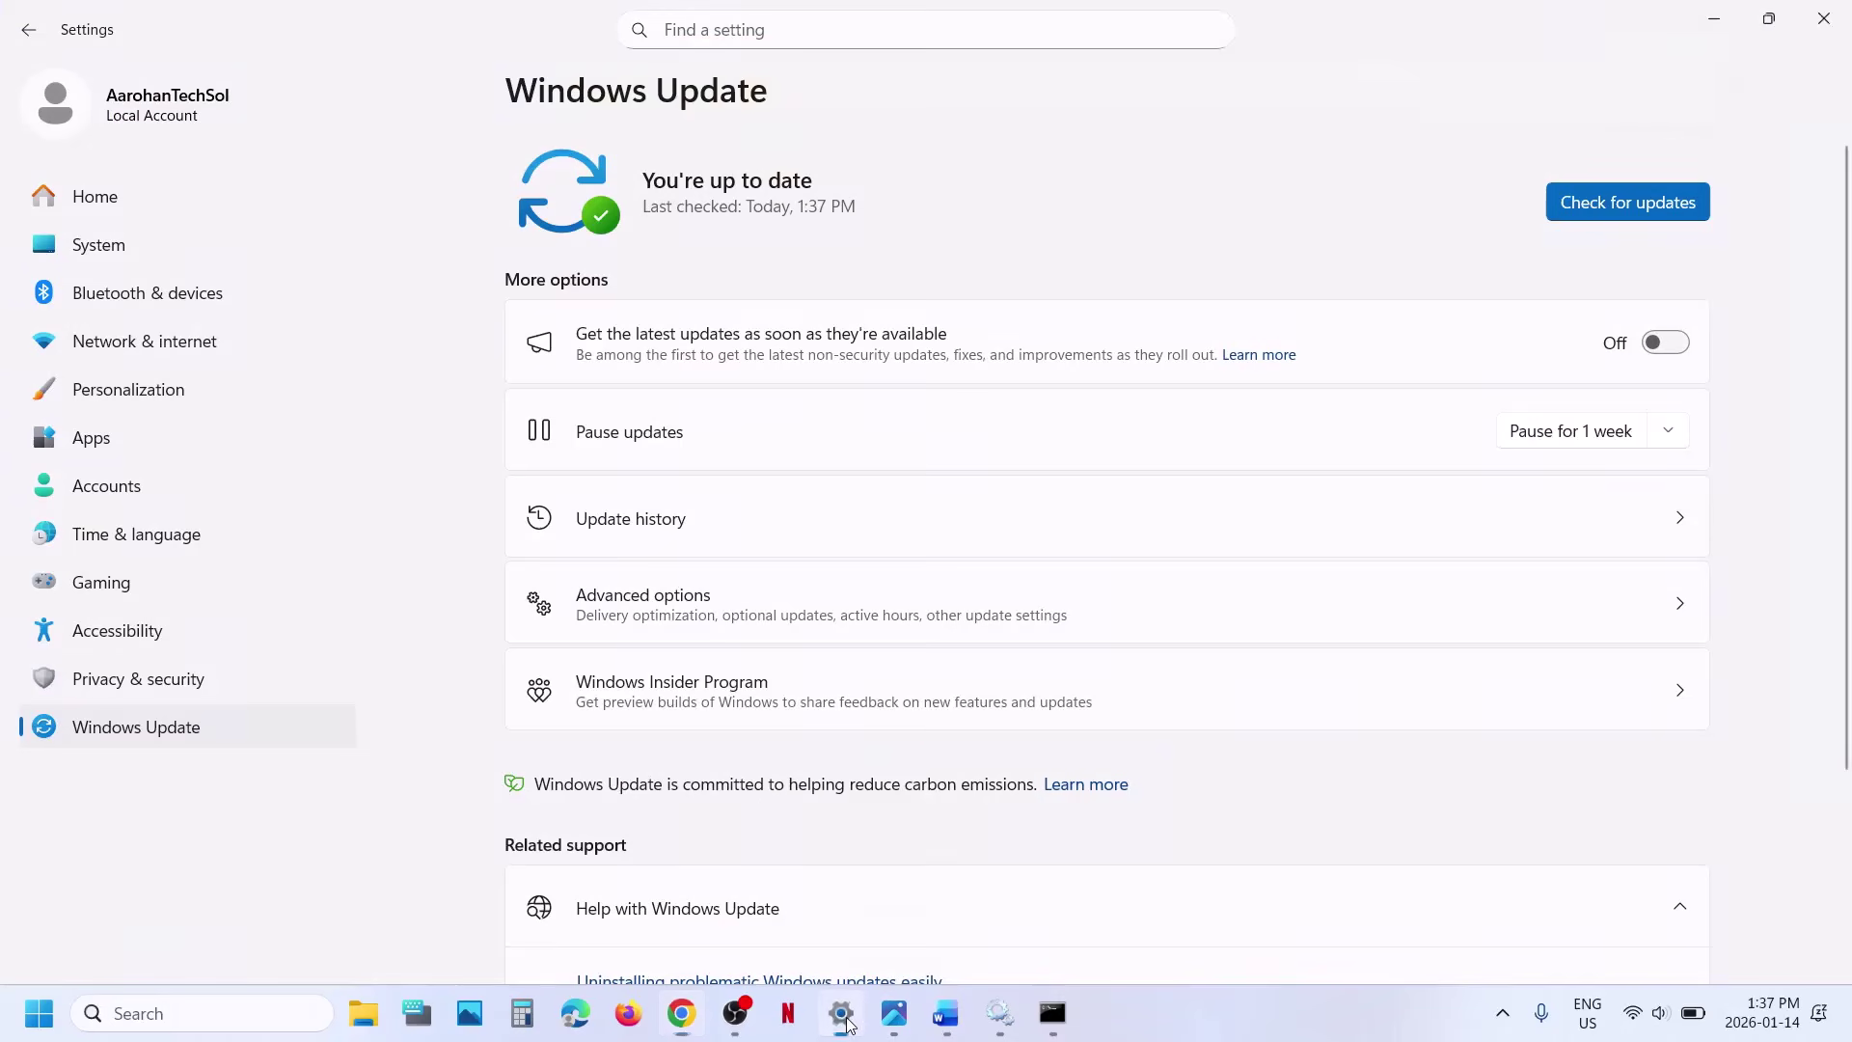
pyautogui.click(1564, 205)
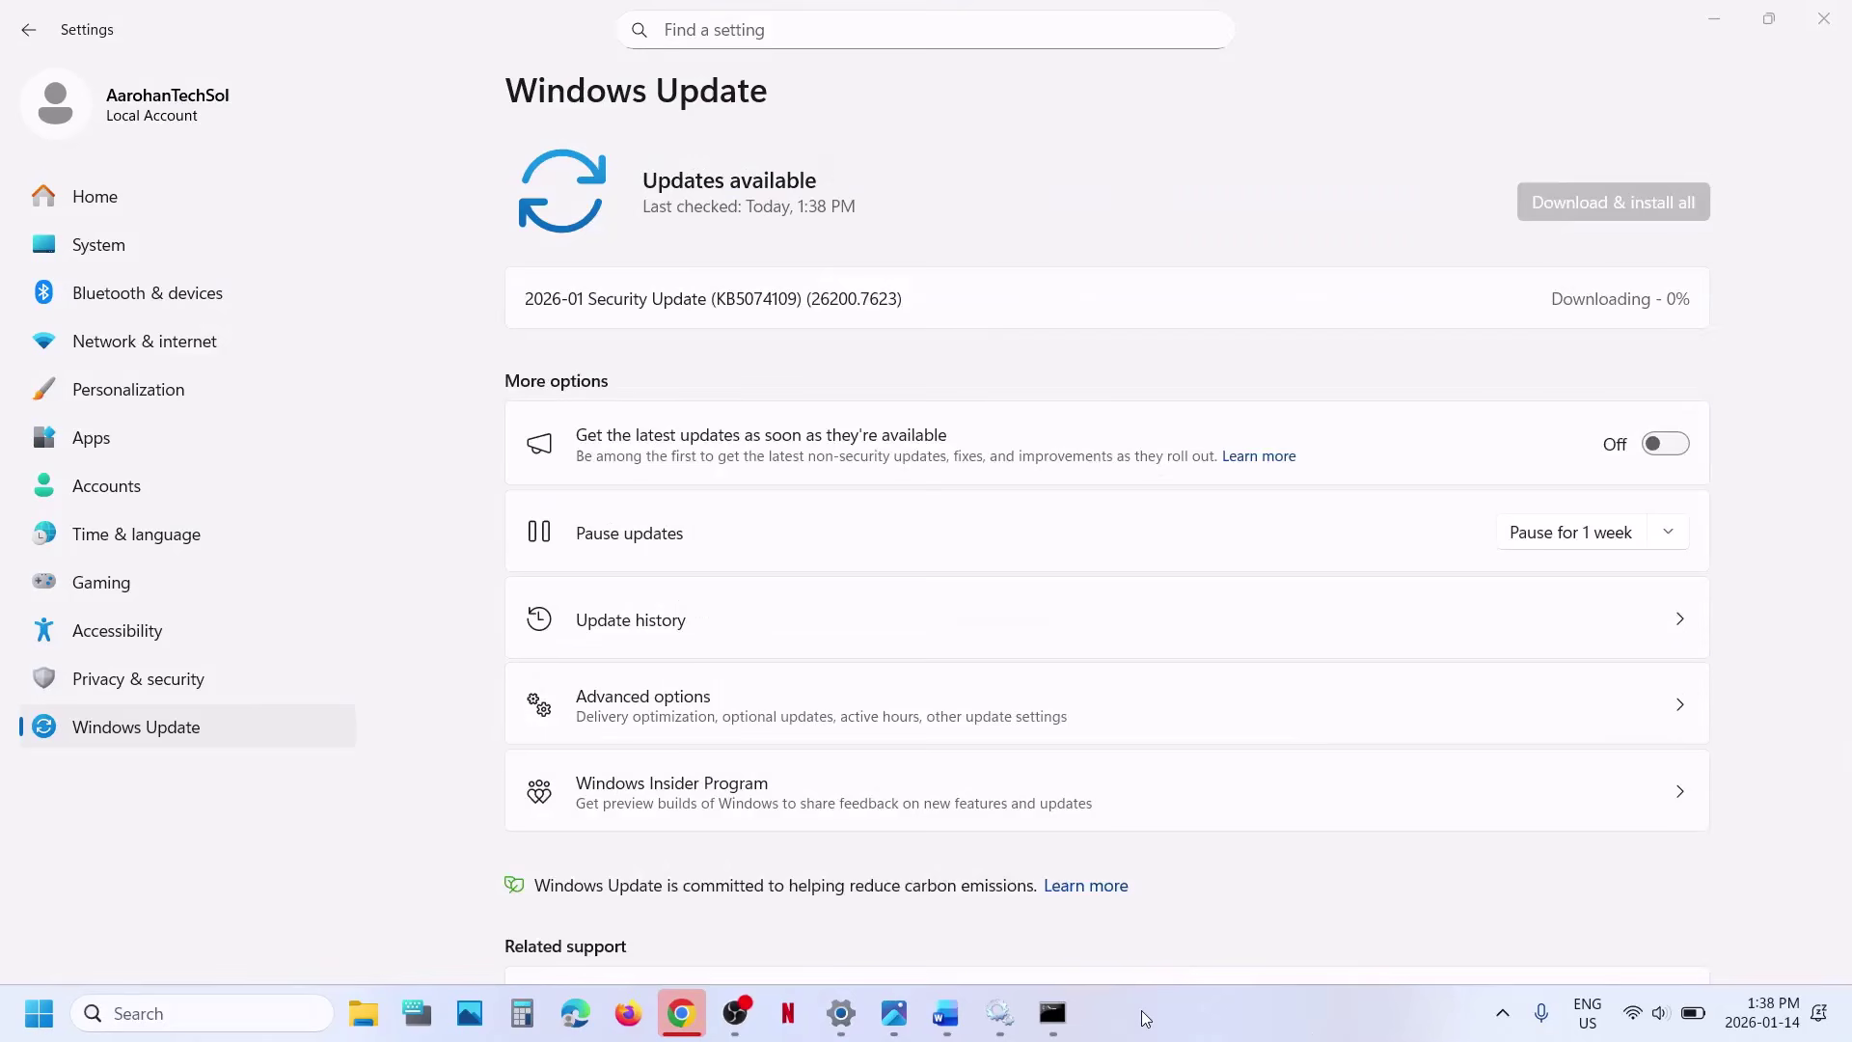
pyautogui.doubleClick(760, 305)
pyautogui.hotkey('ctrl', 'c')
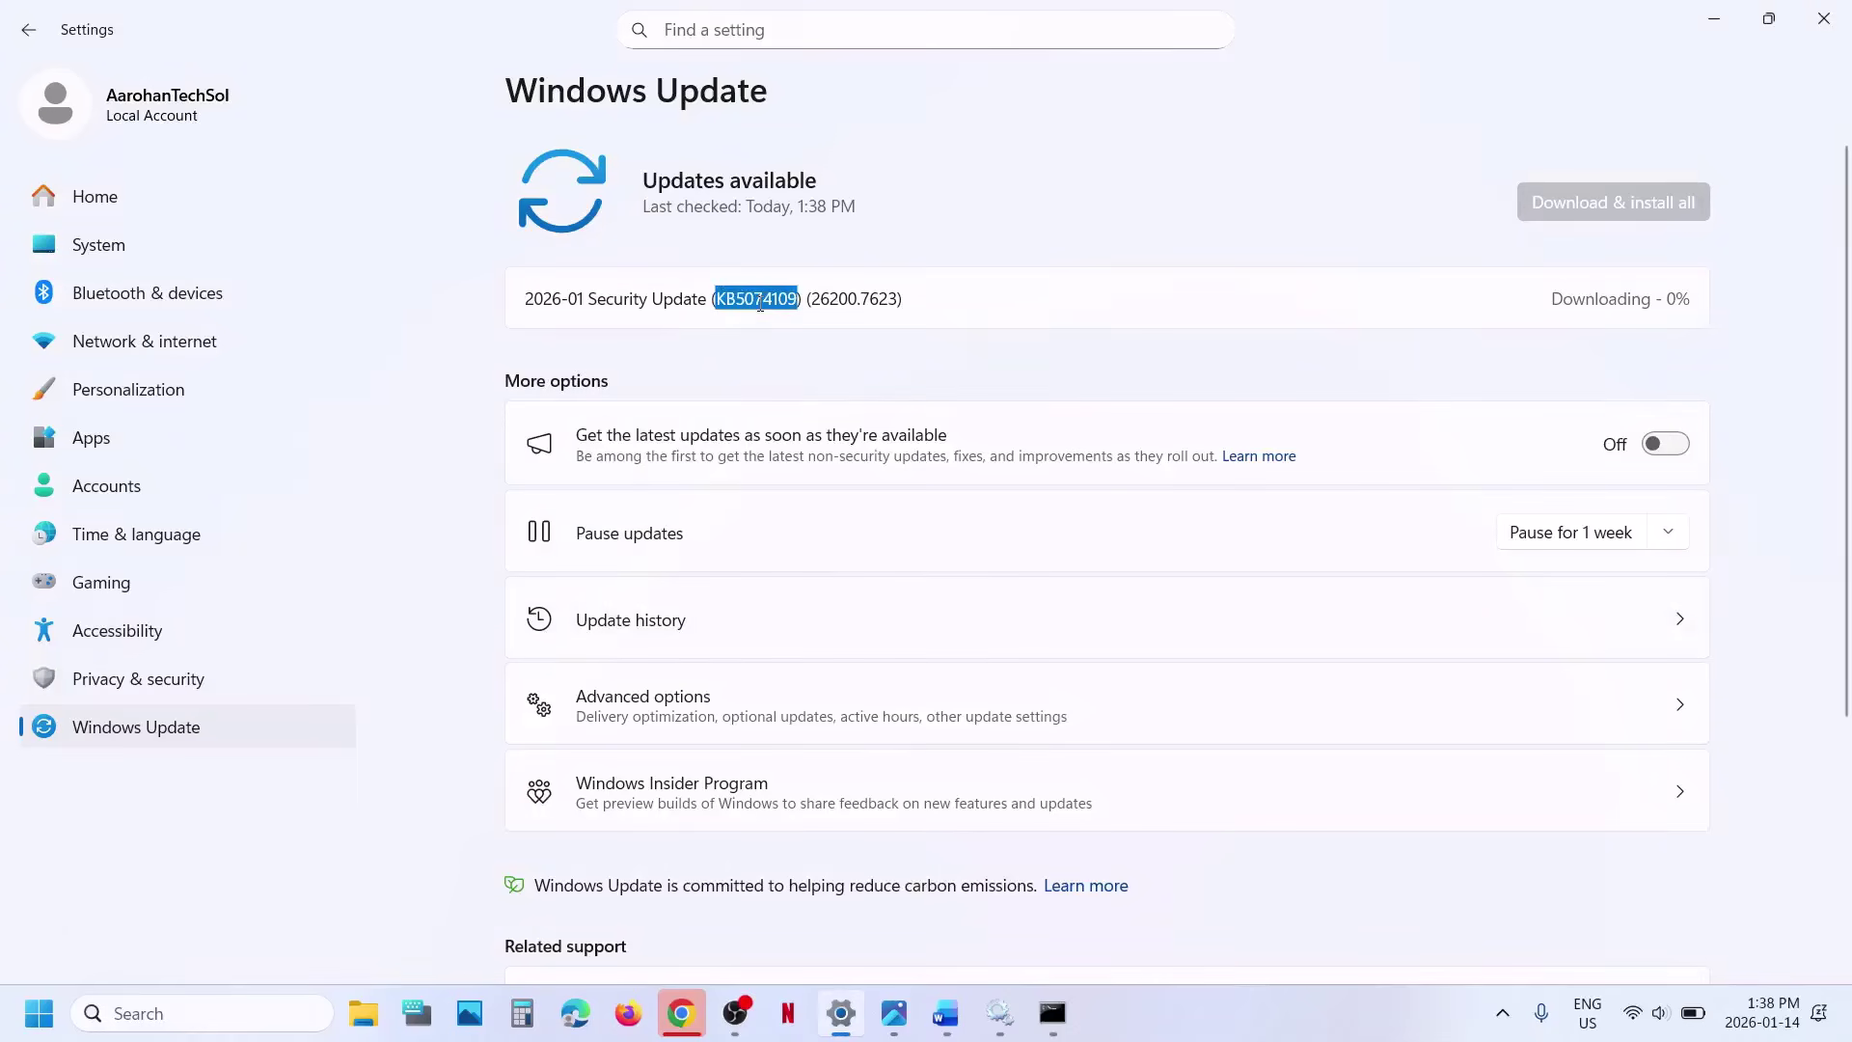
pyautogui.click(685, 1013)
# - Search the Update Catalog for KB5074109, then enter winver in Windows search
pyautogui.click(1447, 346)
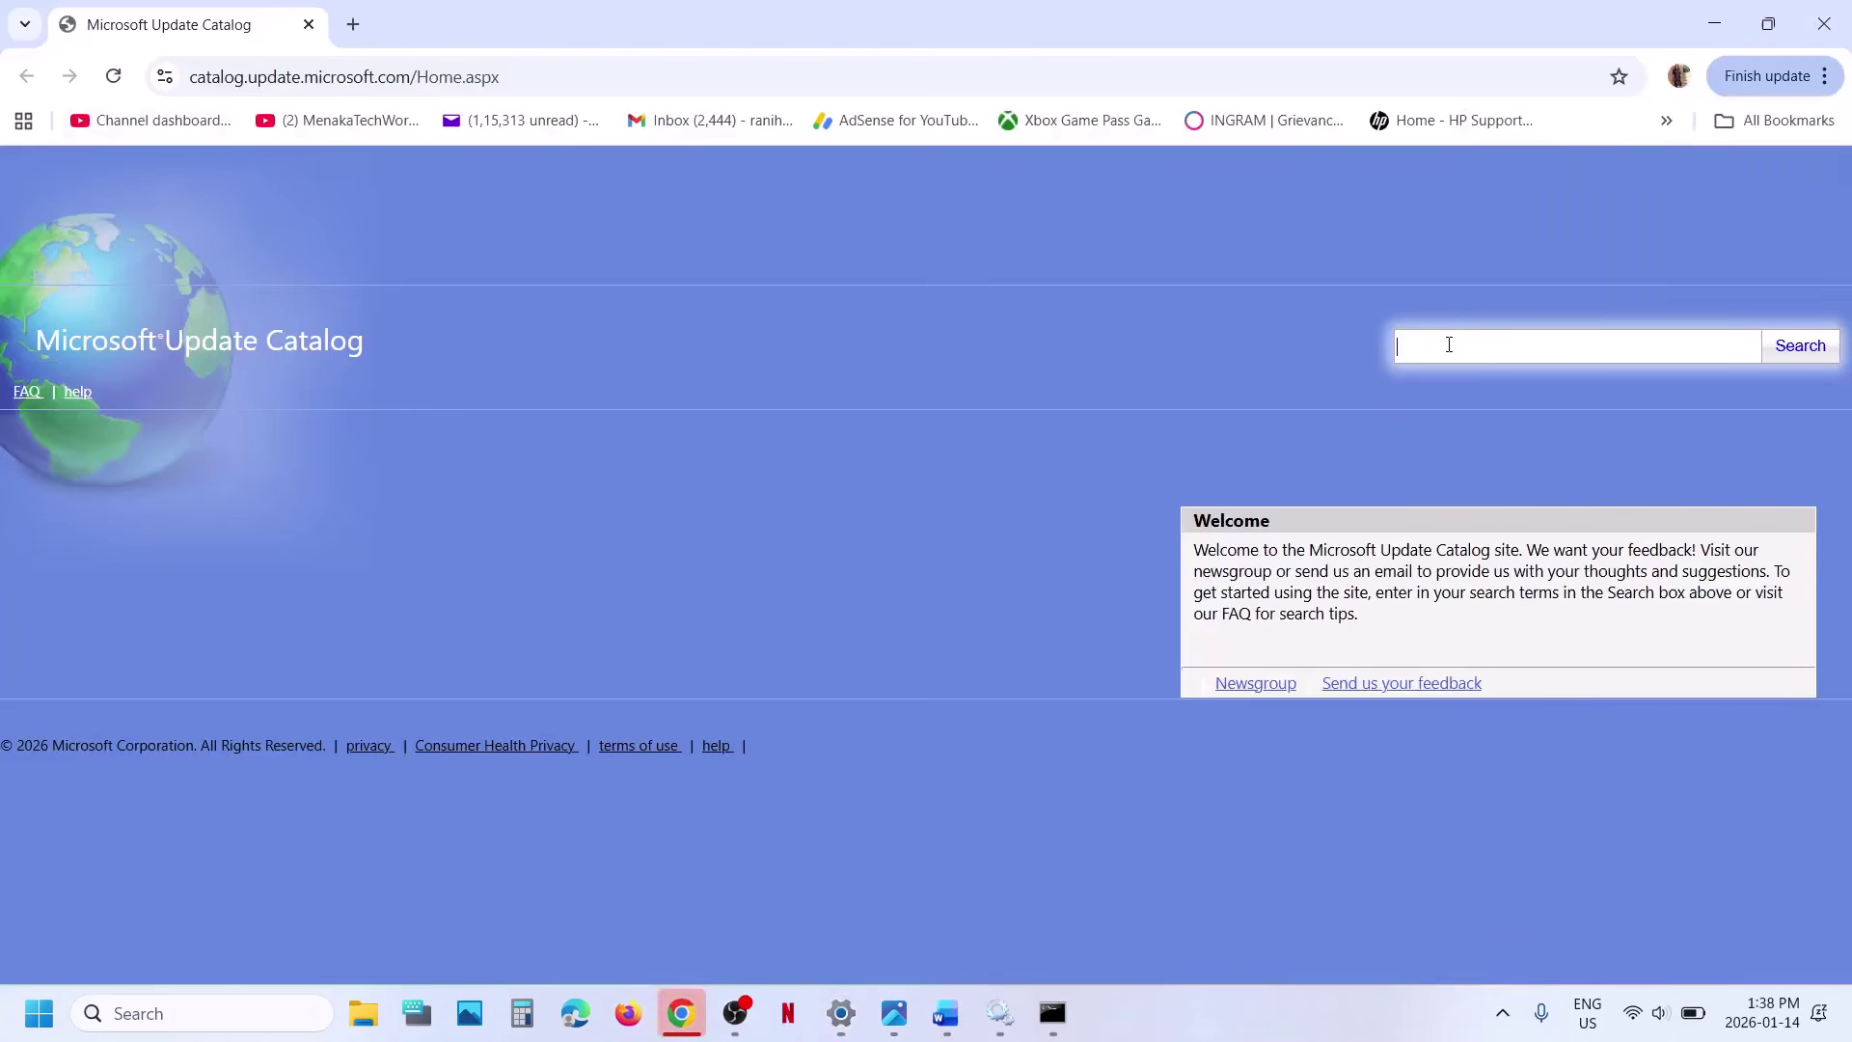
pyautogui.hotkey('ctrl', 'v')
pyautogui.click(1800, 349)
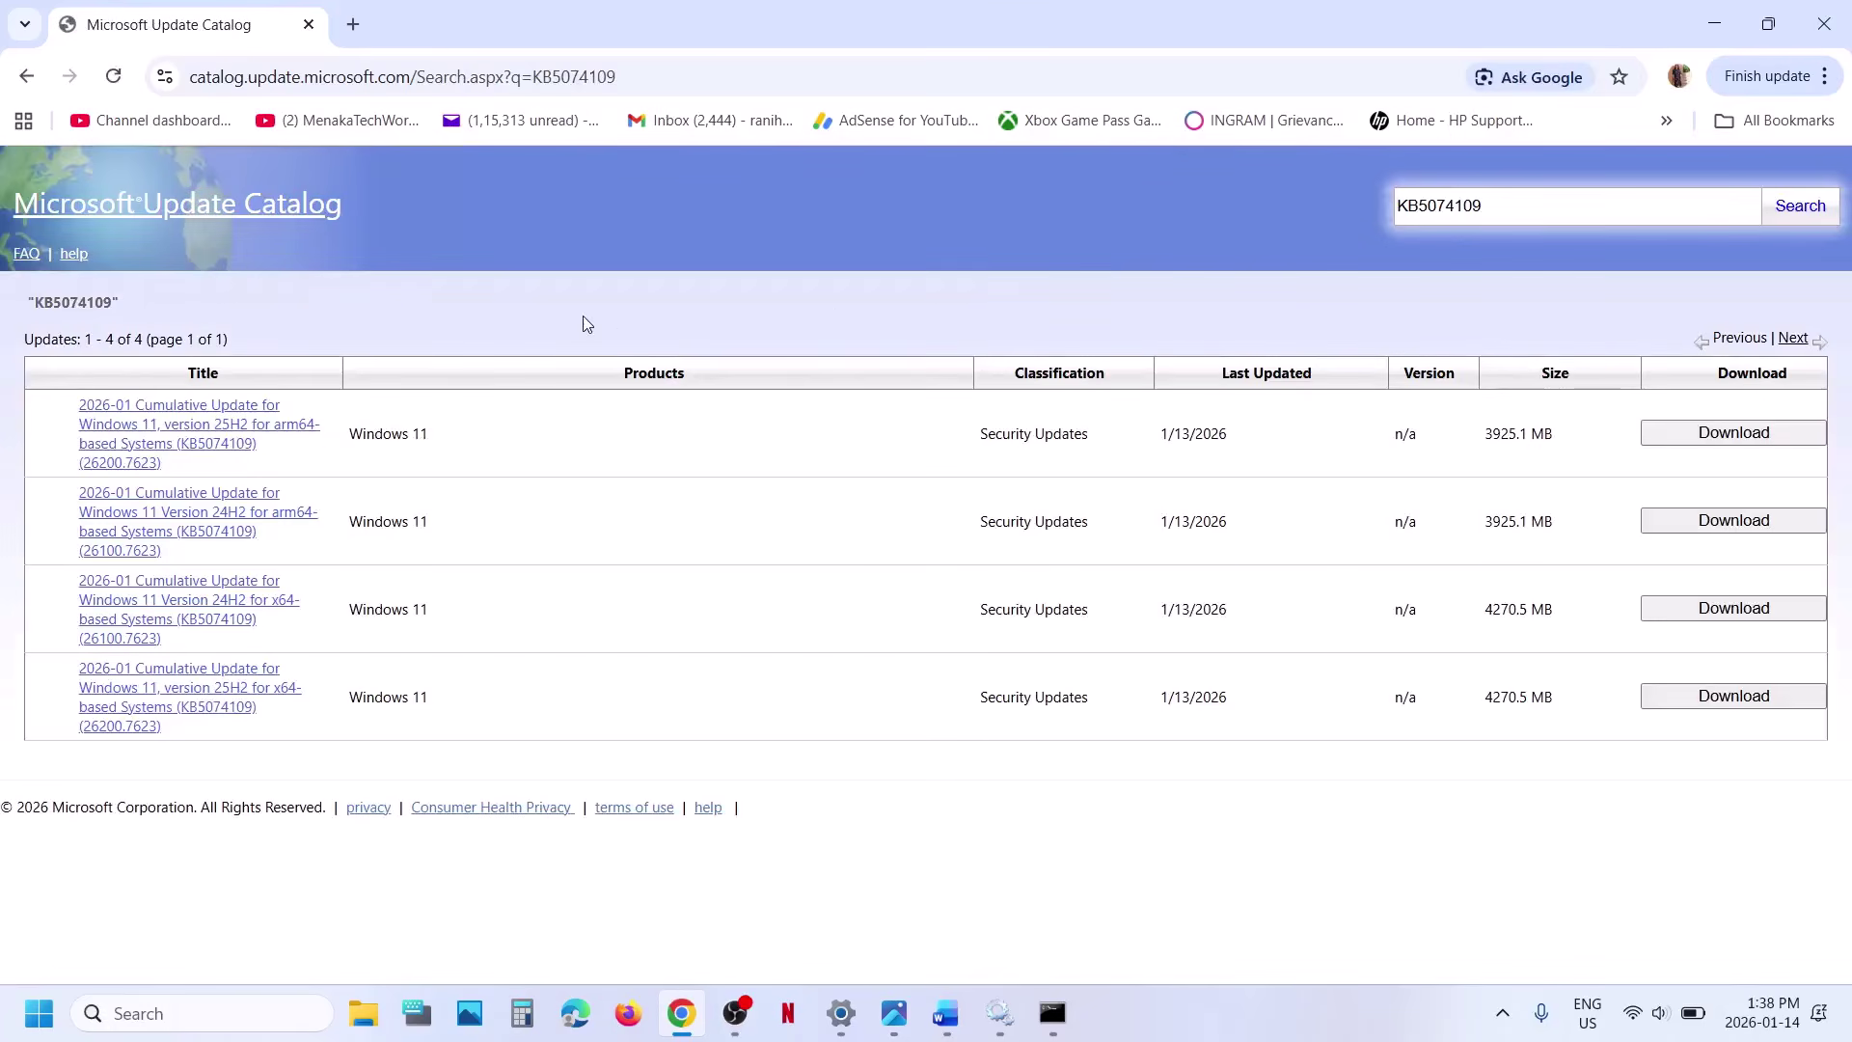
pyautogui.click(151, 1015)
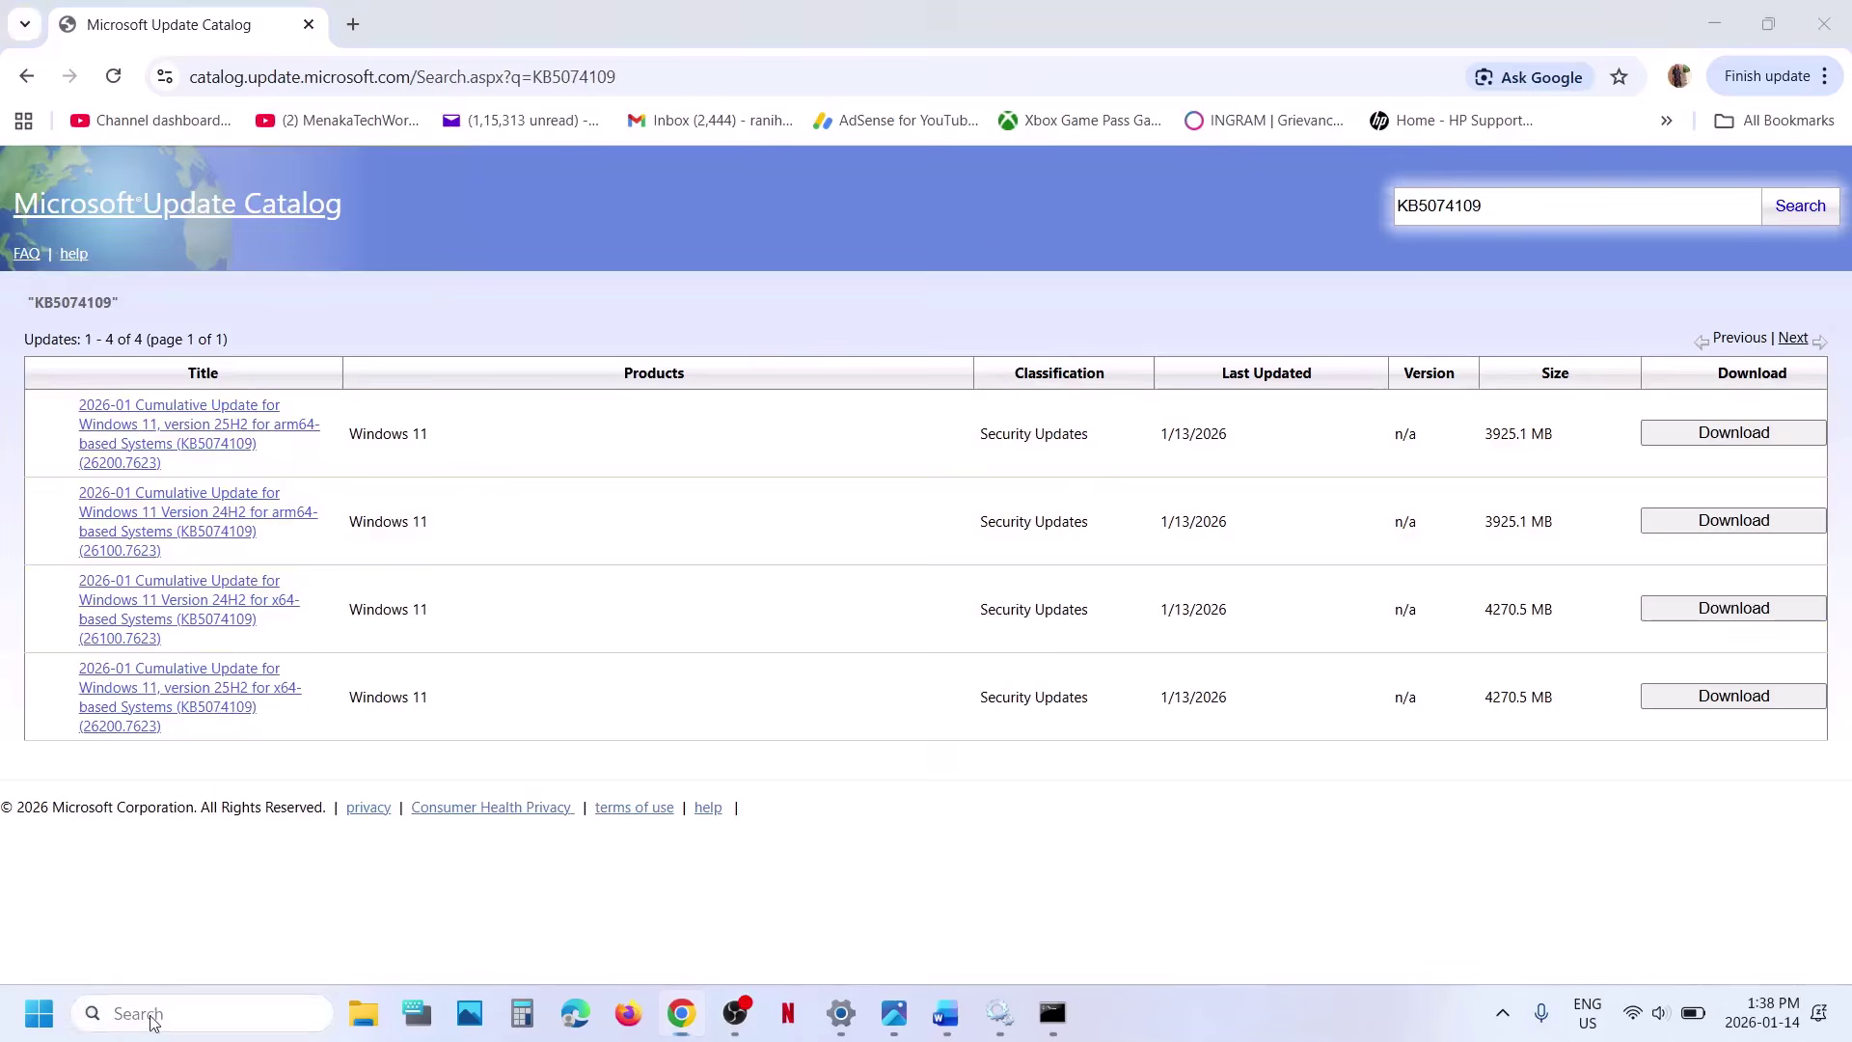
pyautogui.write('winver')
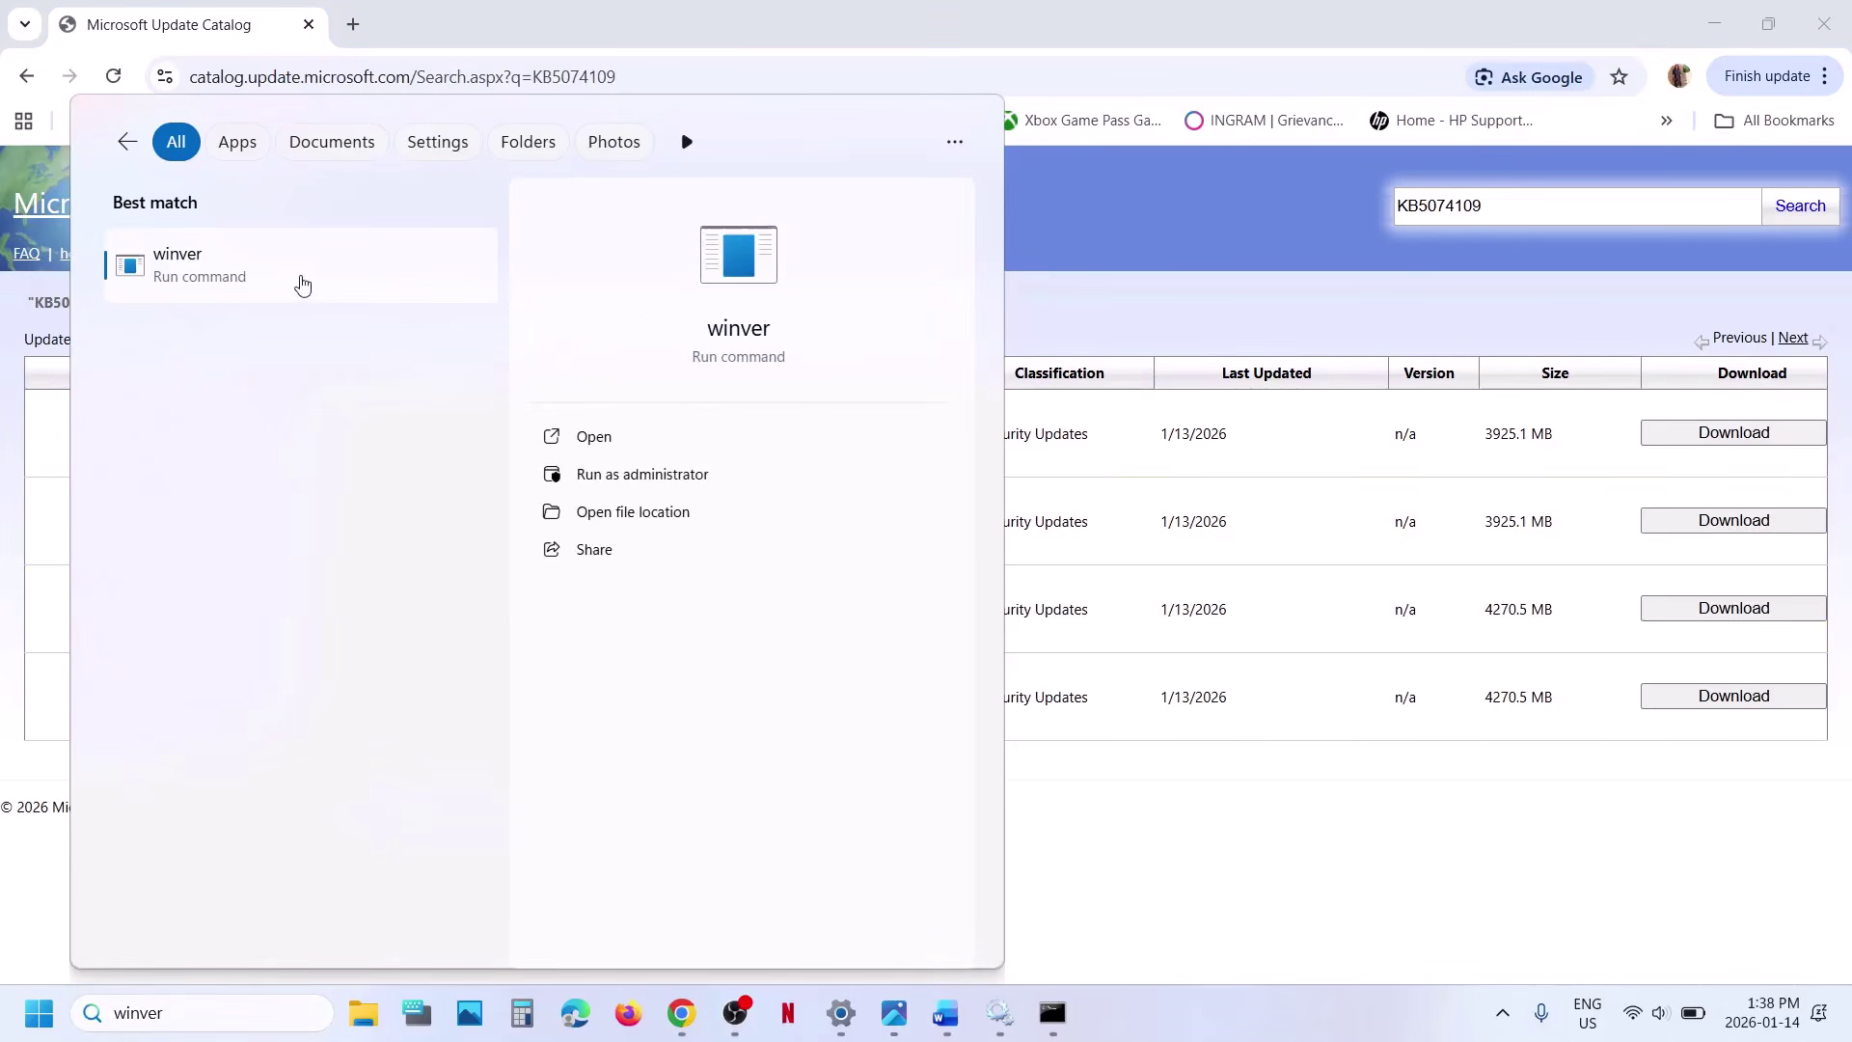
# - Run winver to confirm Windows 11 version 25H2
pyautogui.click(662, 389)
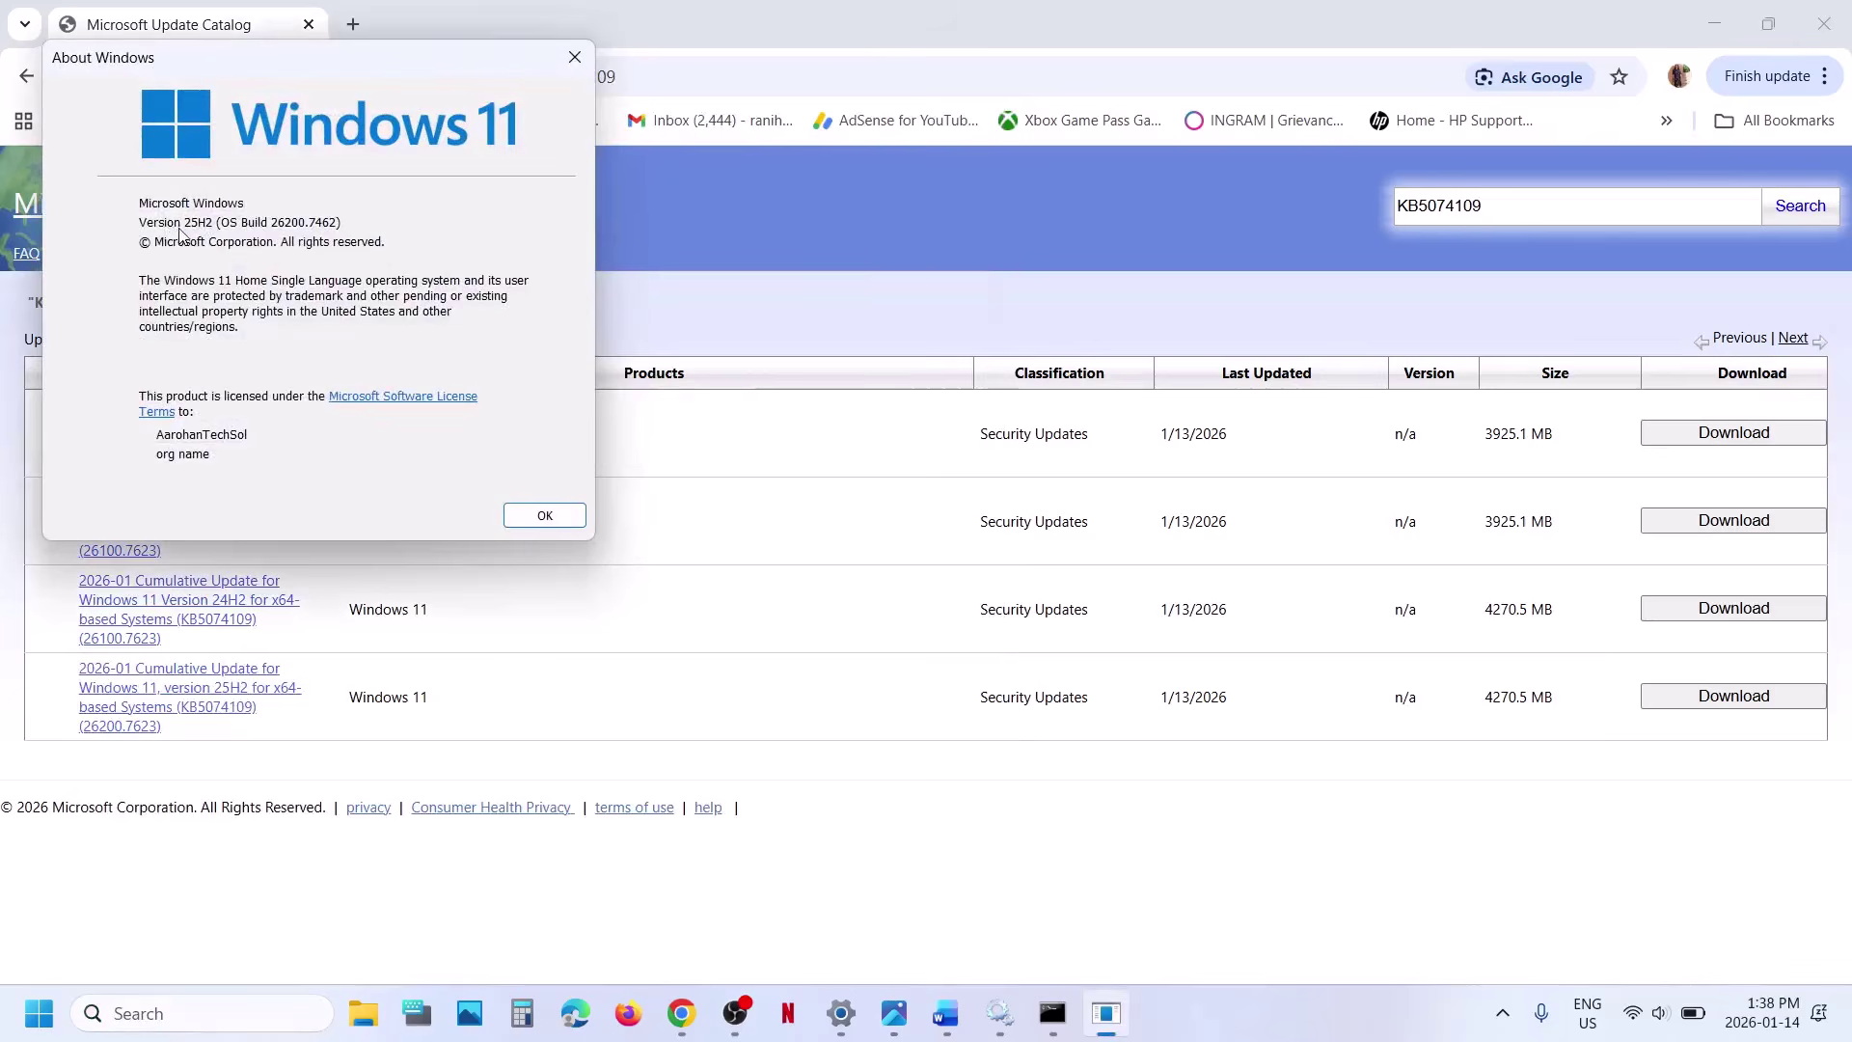
pyautogui.click(573, 58)
pyautogui.hotkey('alt', 'Tab')
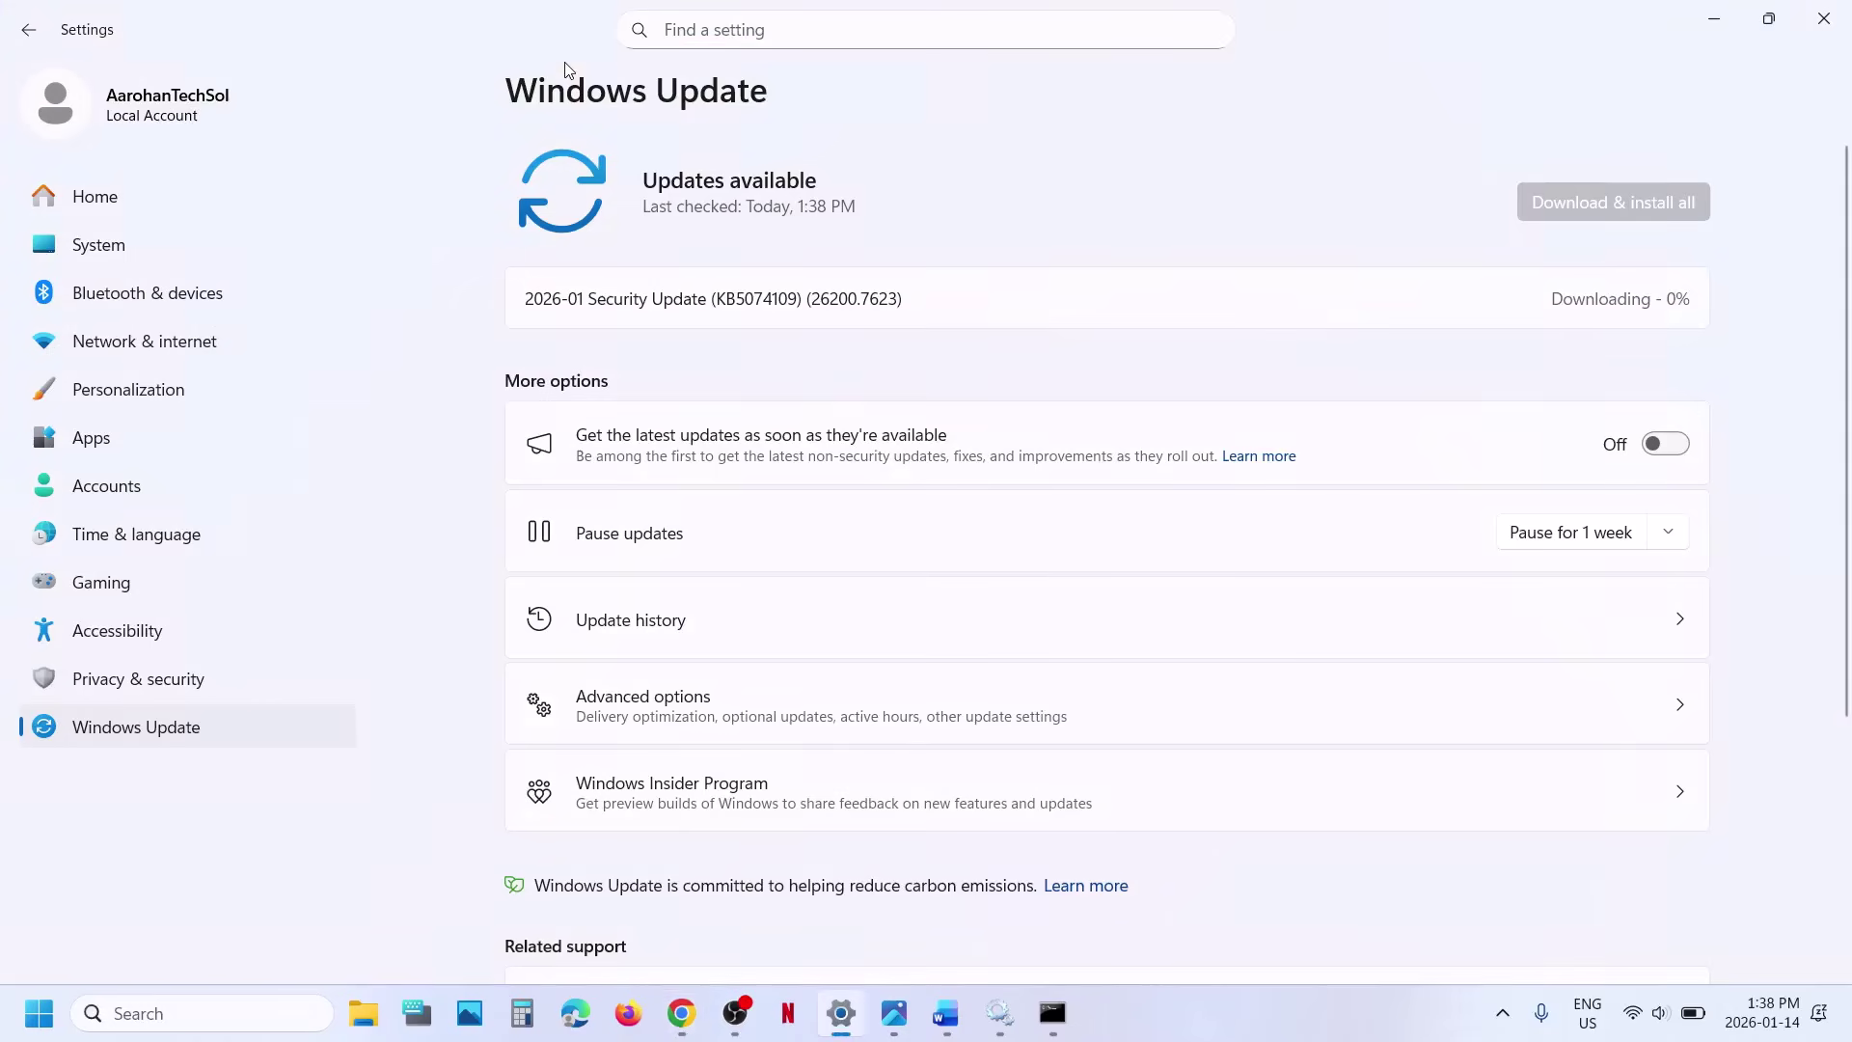
# - Check System type (64-bit, x64-based) on System > About, then close Settings
pyautogui.click(106, 246)
pyautogui.scroll(-8, 901, 643)
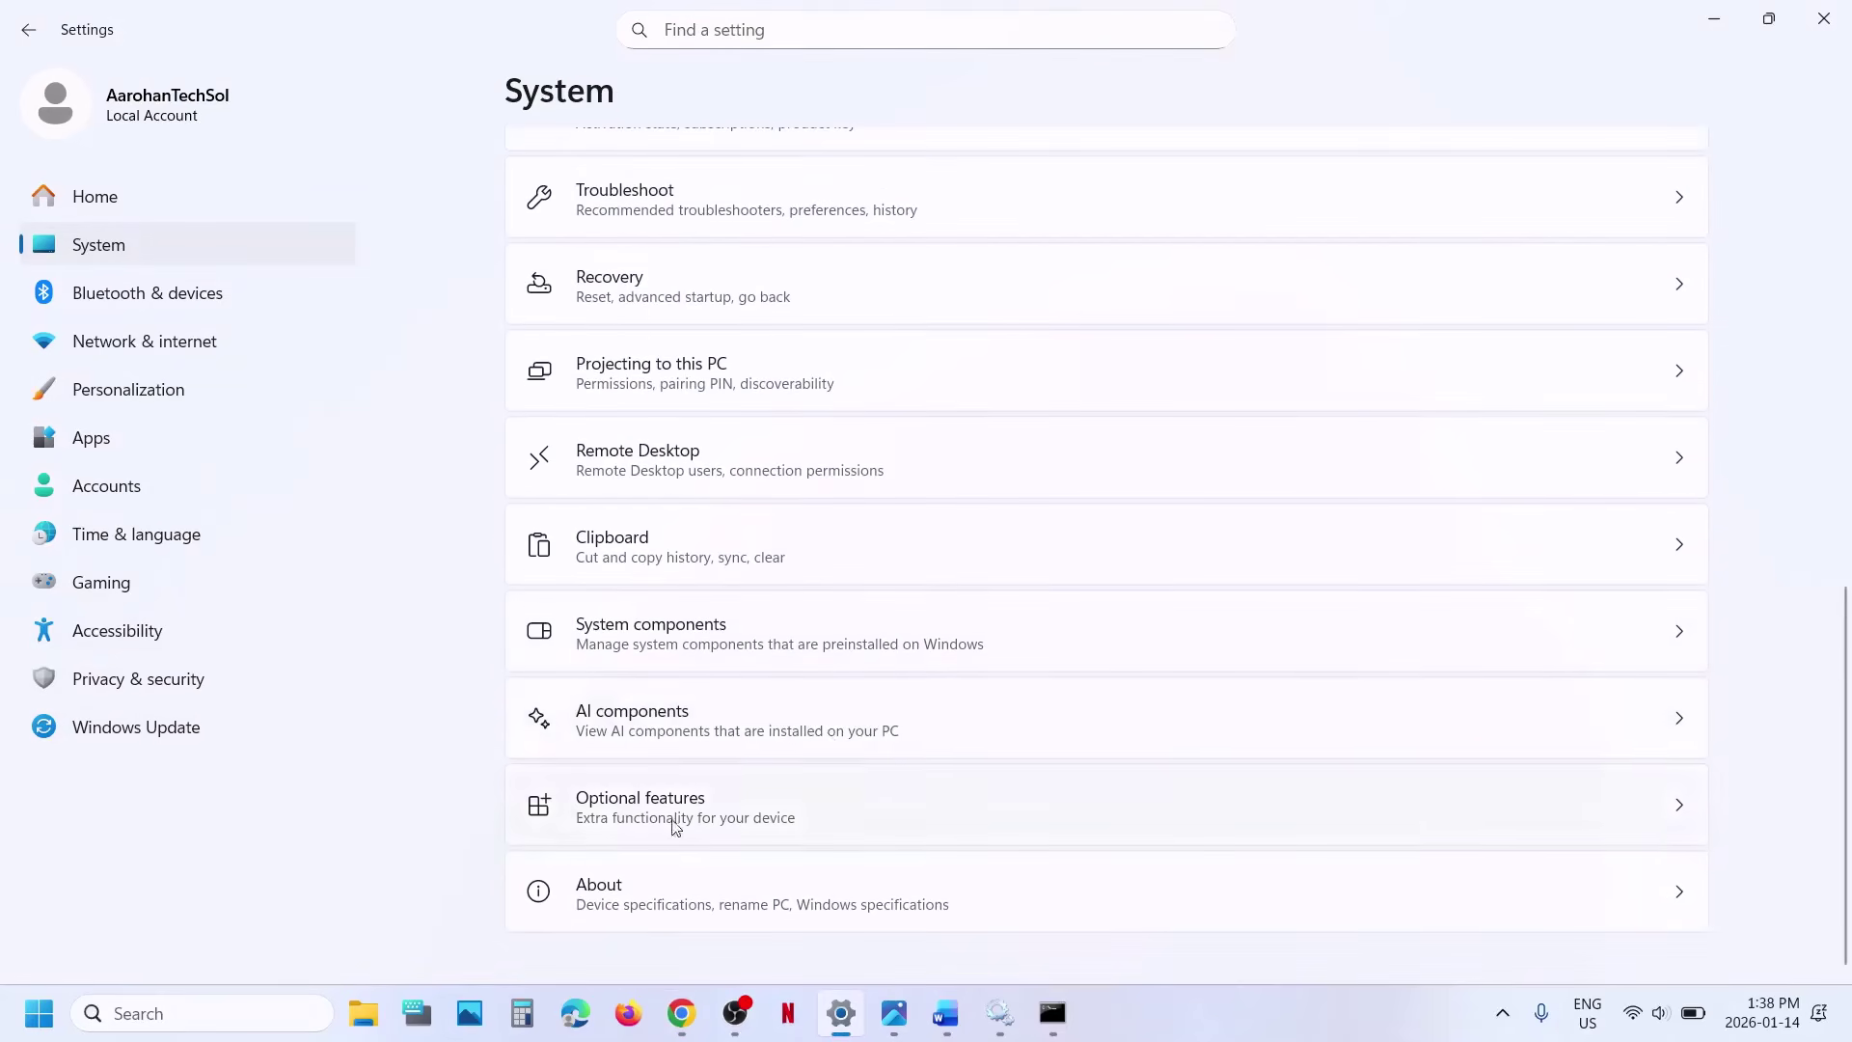
pyautogui.click(599, 904)
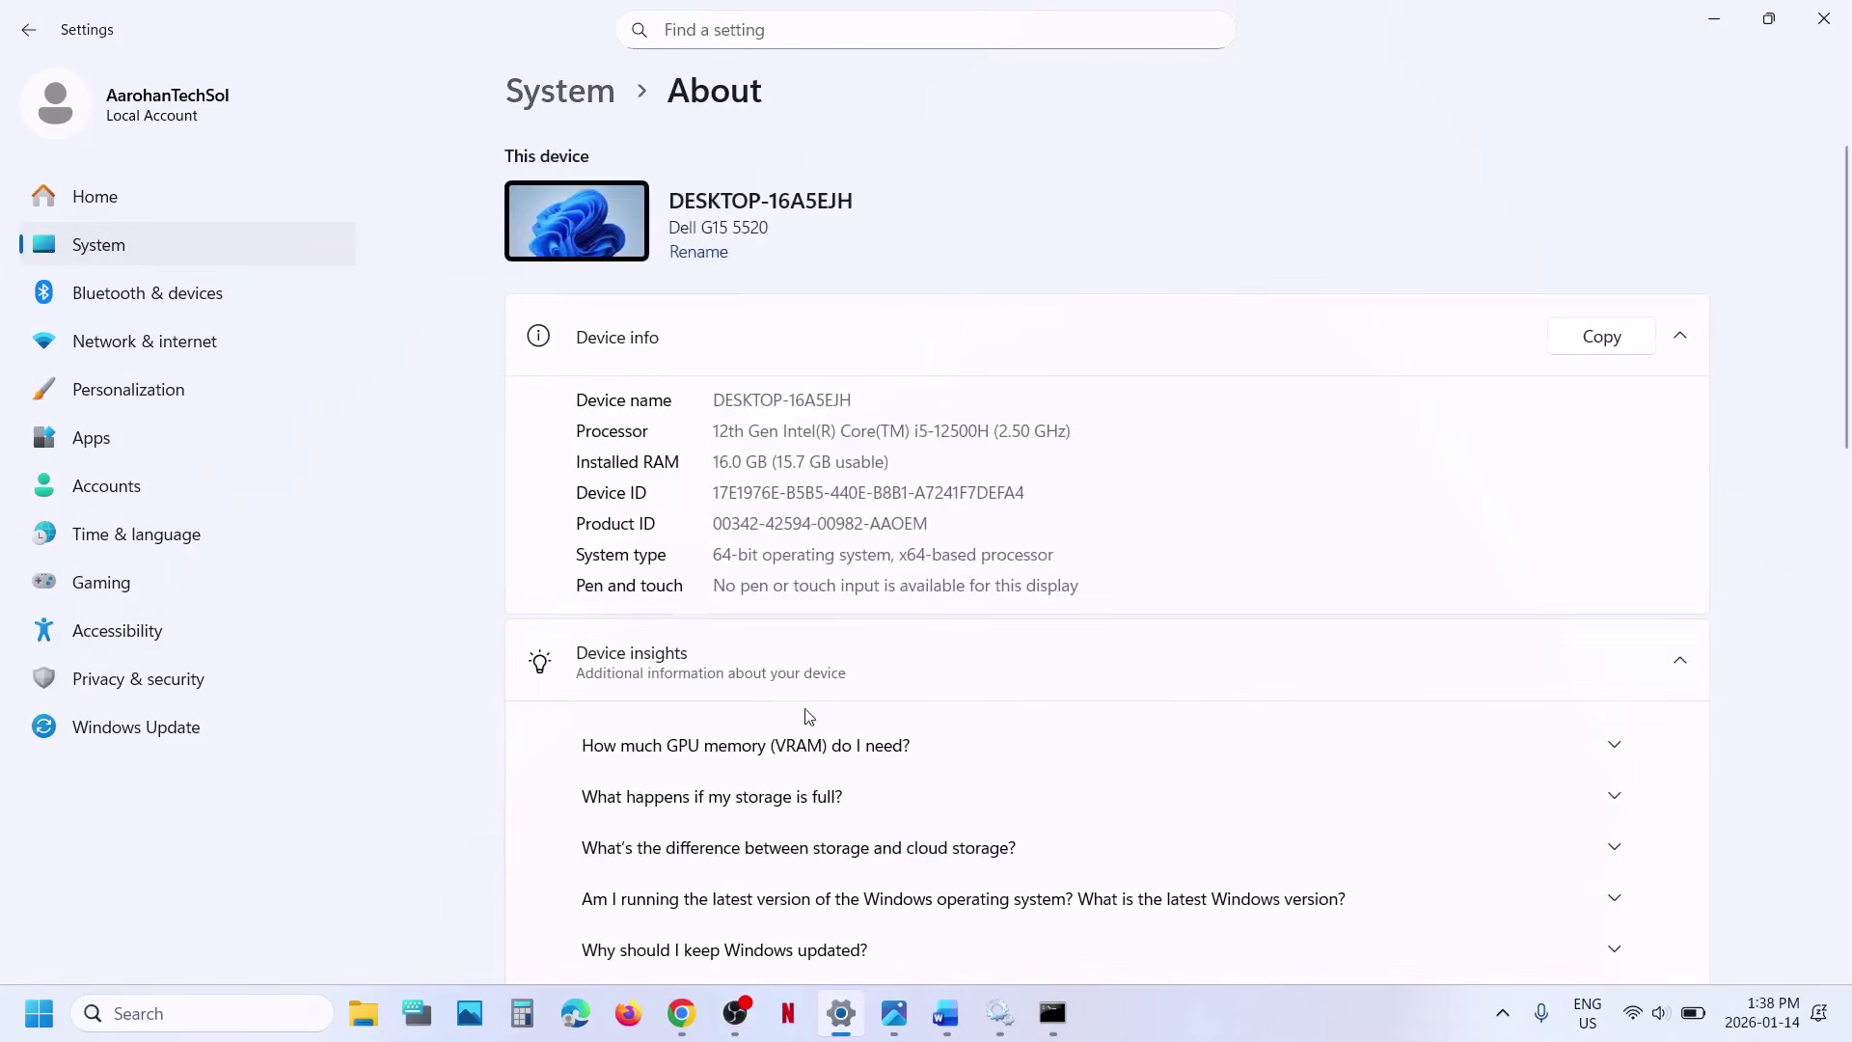
pyautogui.moveTo(719, 556); pyautogui.dragTo(1157, 587)
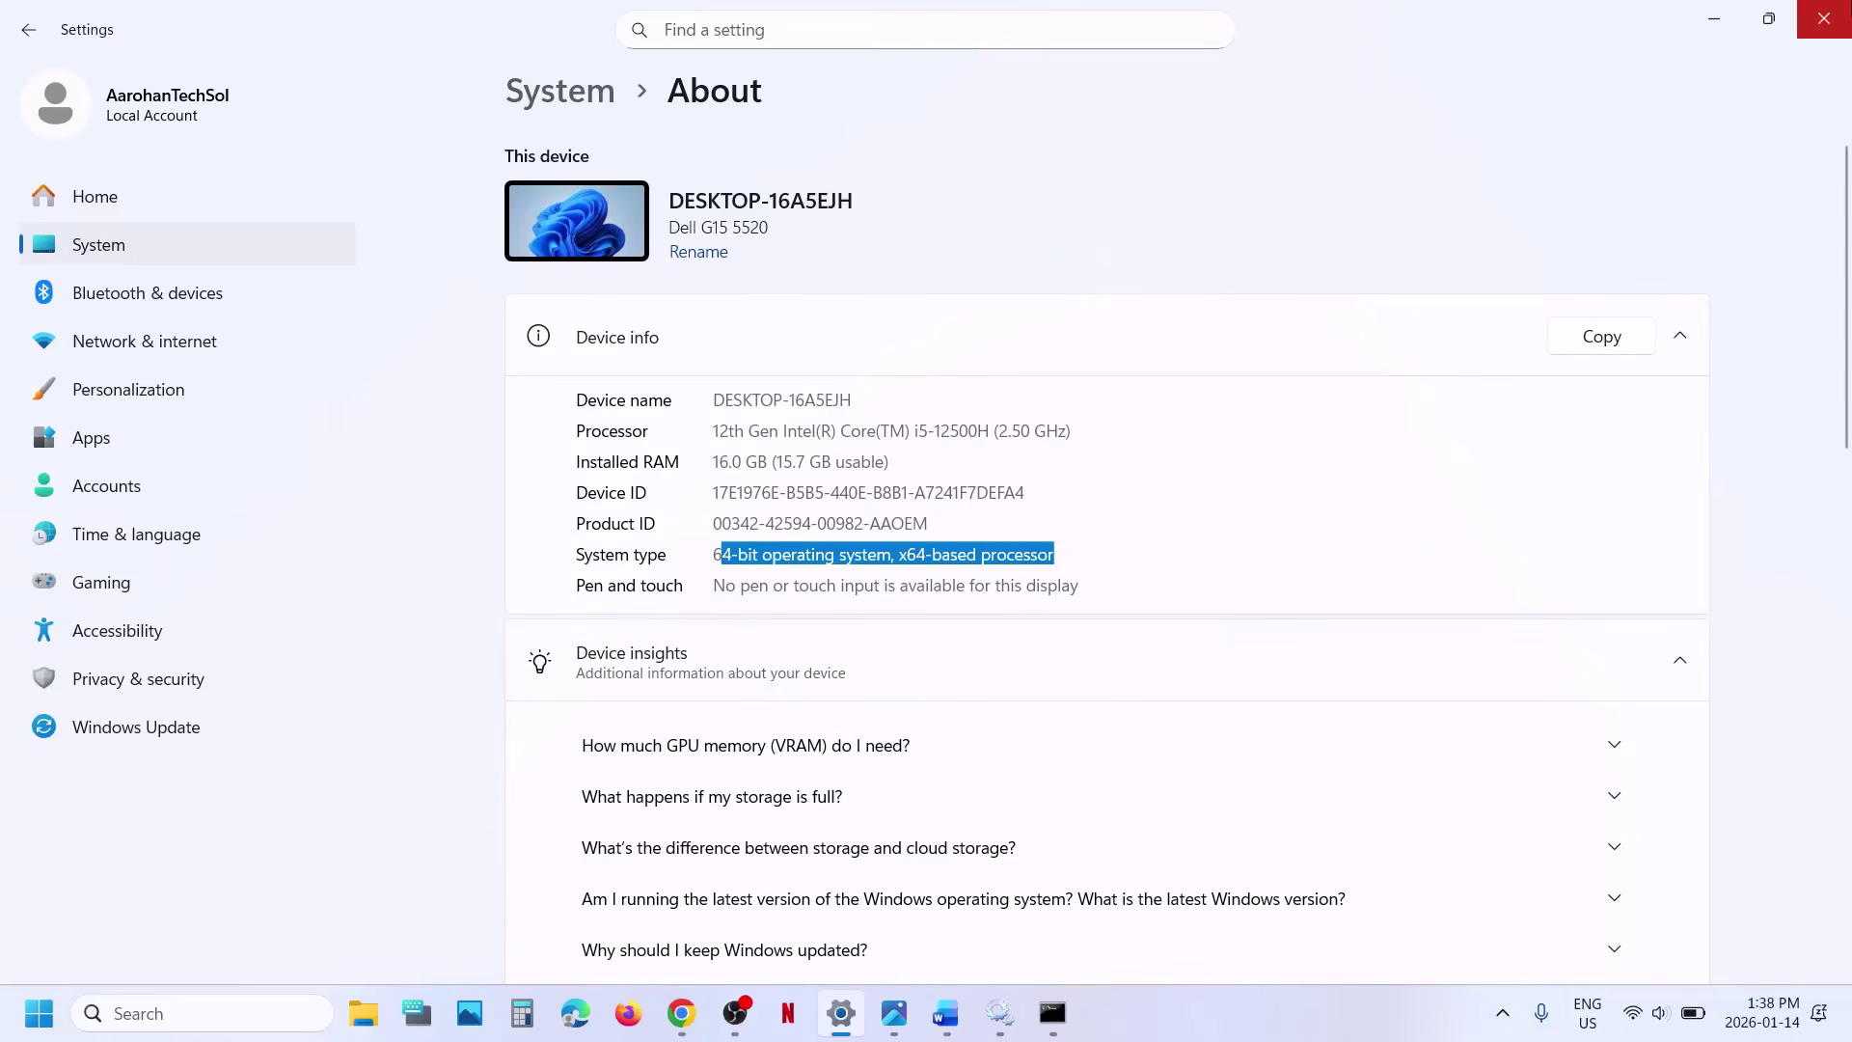
pyautogui.click(1820, 31)
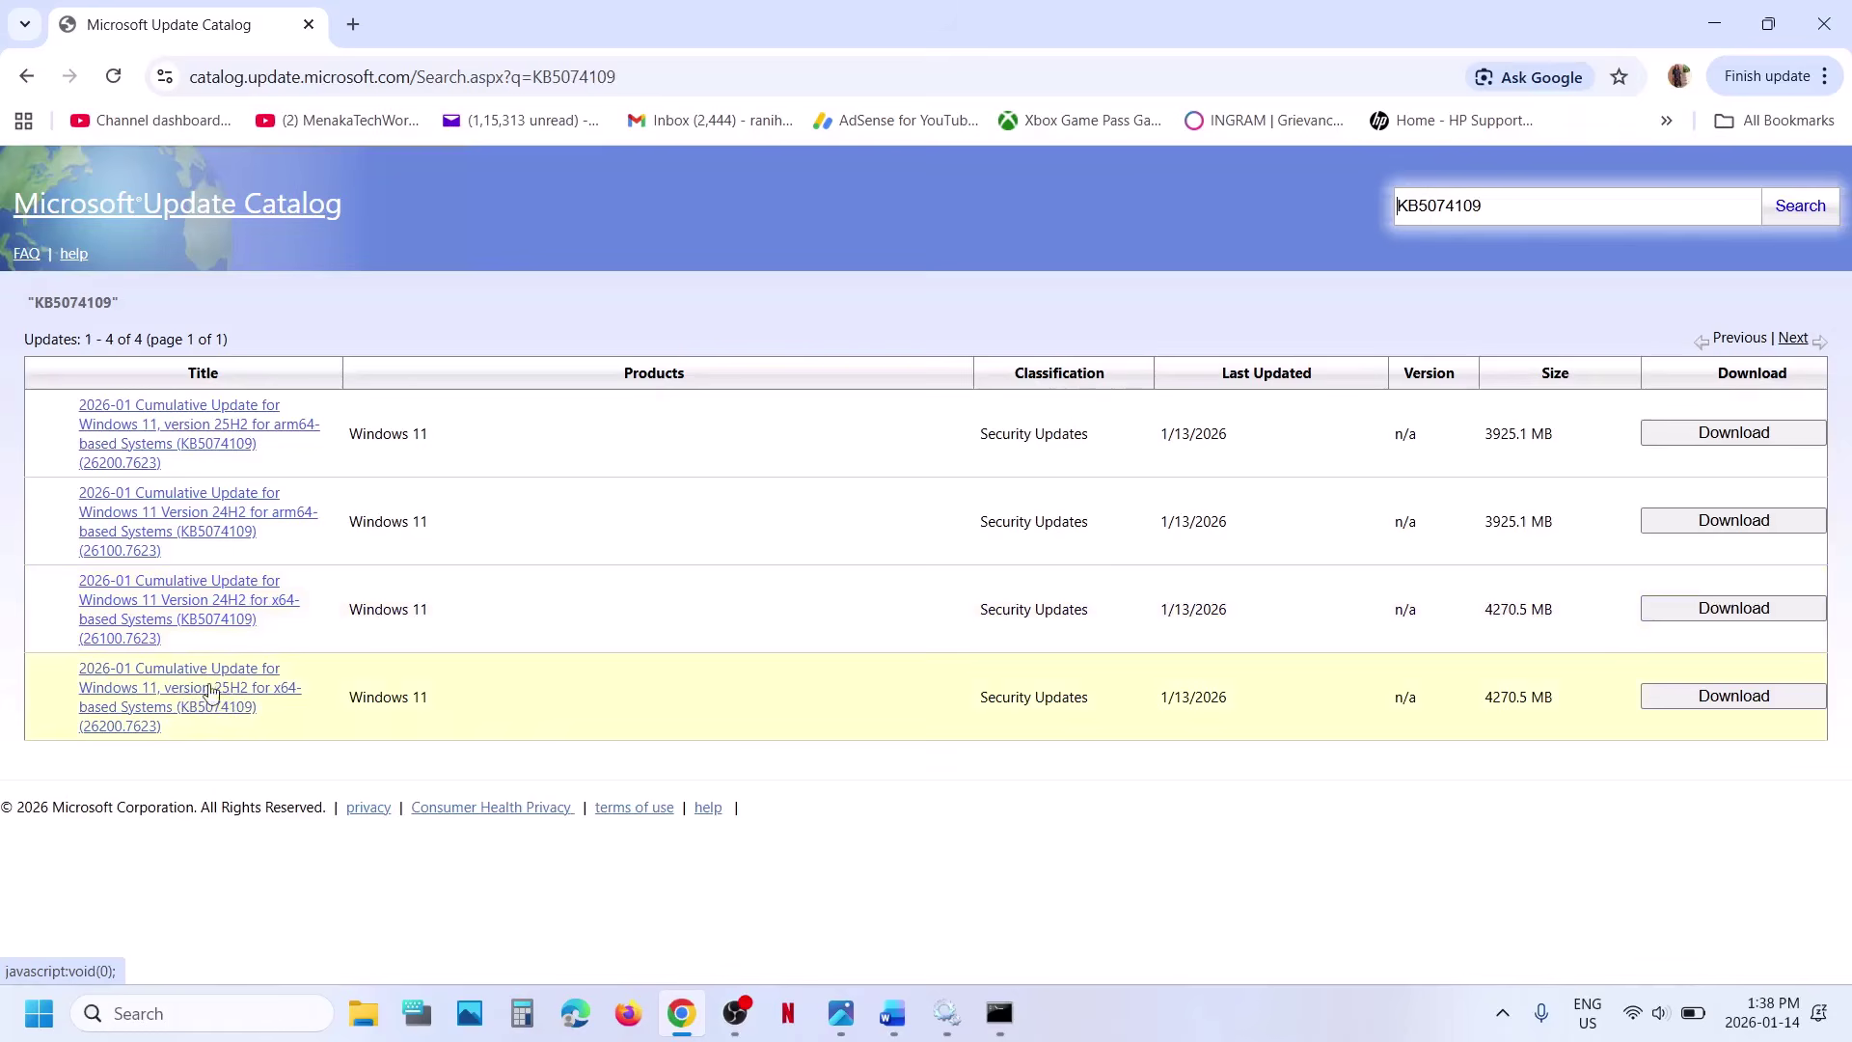
# - Download the 3.7 GB windows11.0-kb5074109-x64 .msu package for 25H2 and check its progress
pyautogui.click(1707, 696)
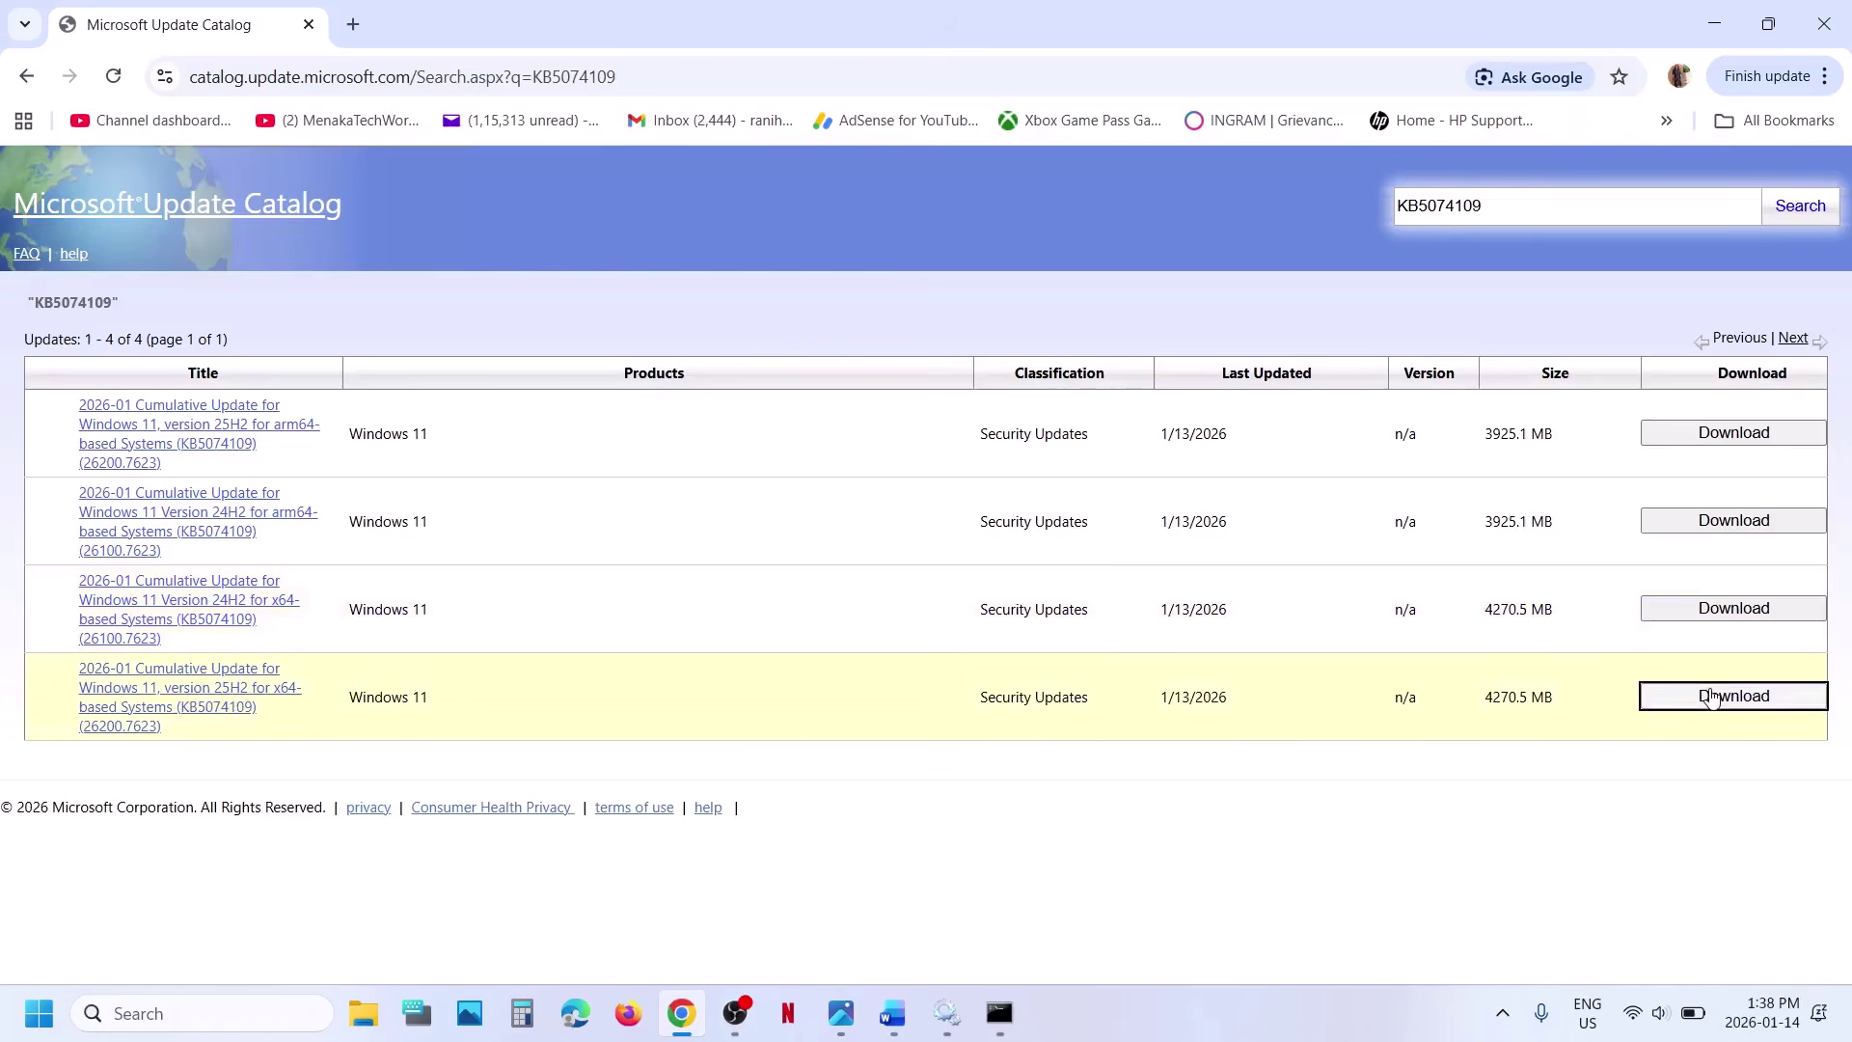
pyautogui.moveTo(369, 19); pyautogui.dragTo(798, 227)
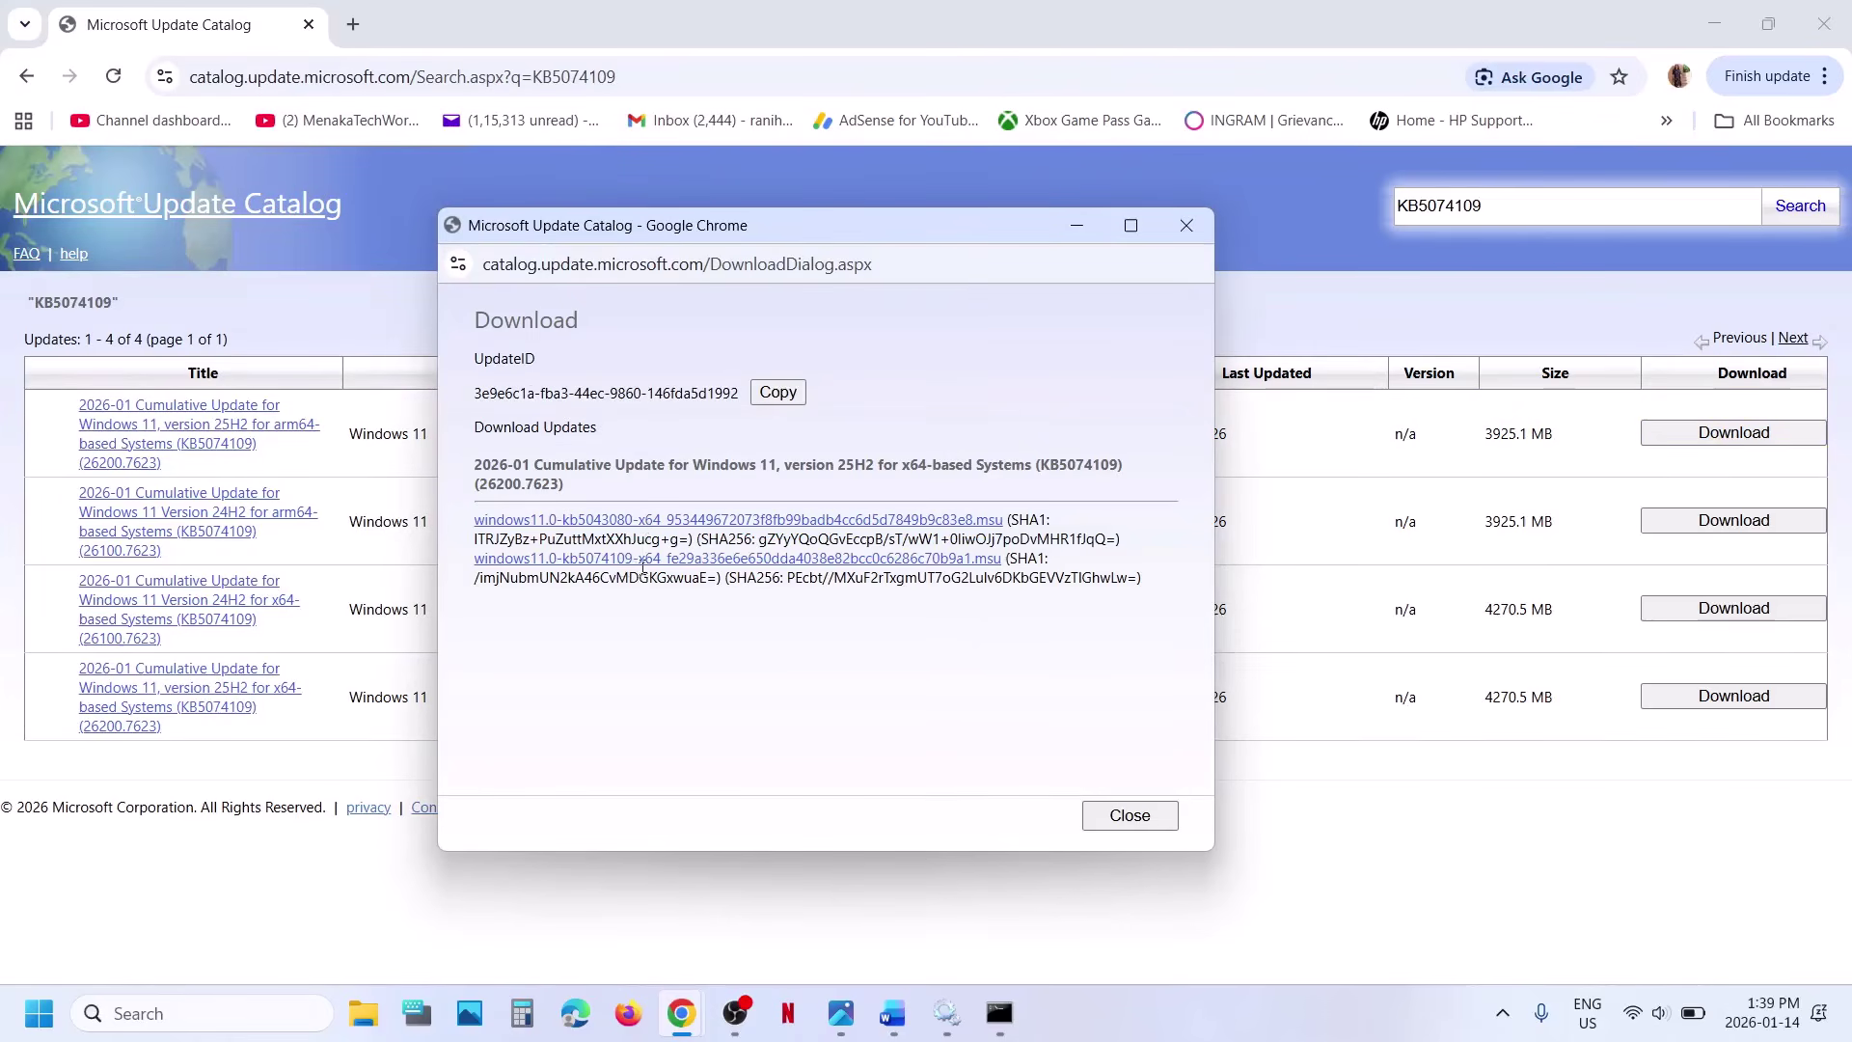
pyautogui.click(615, 560)
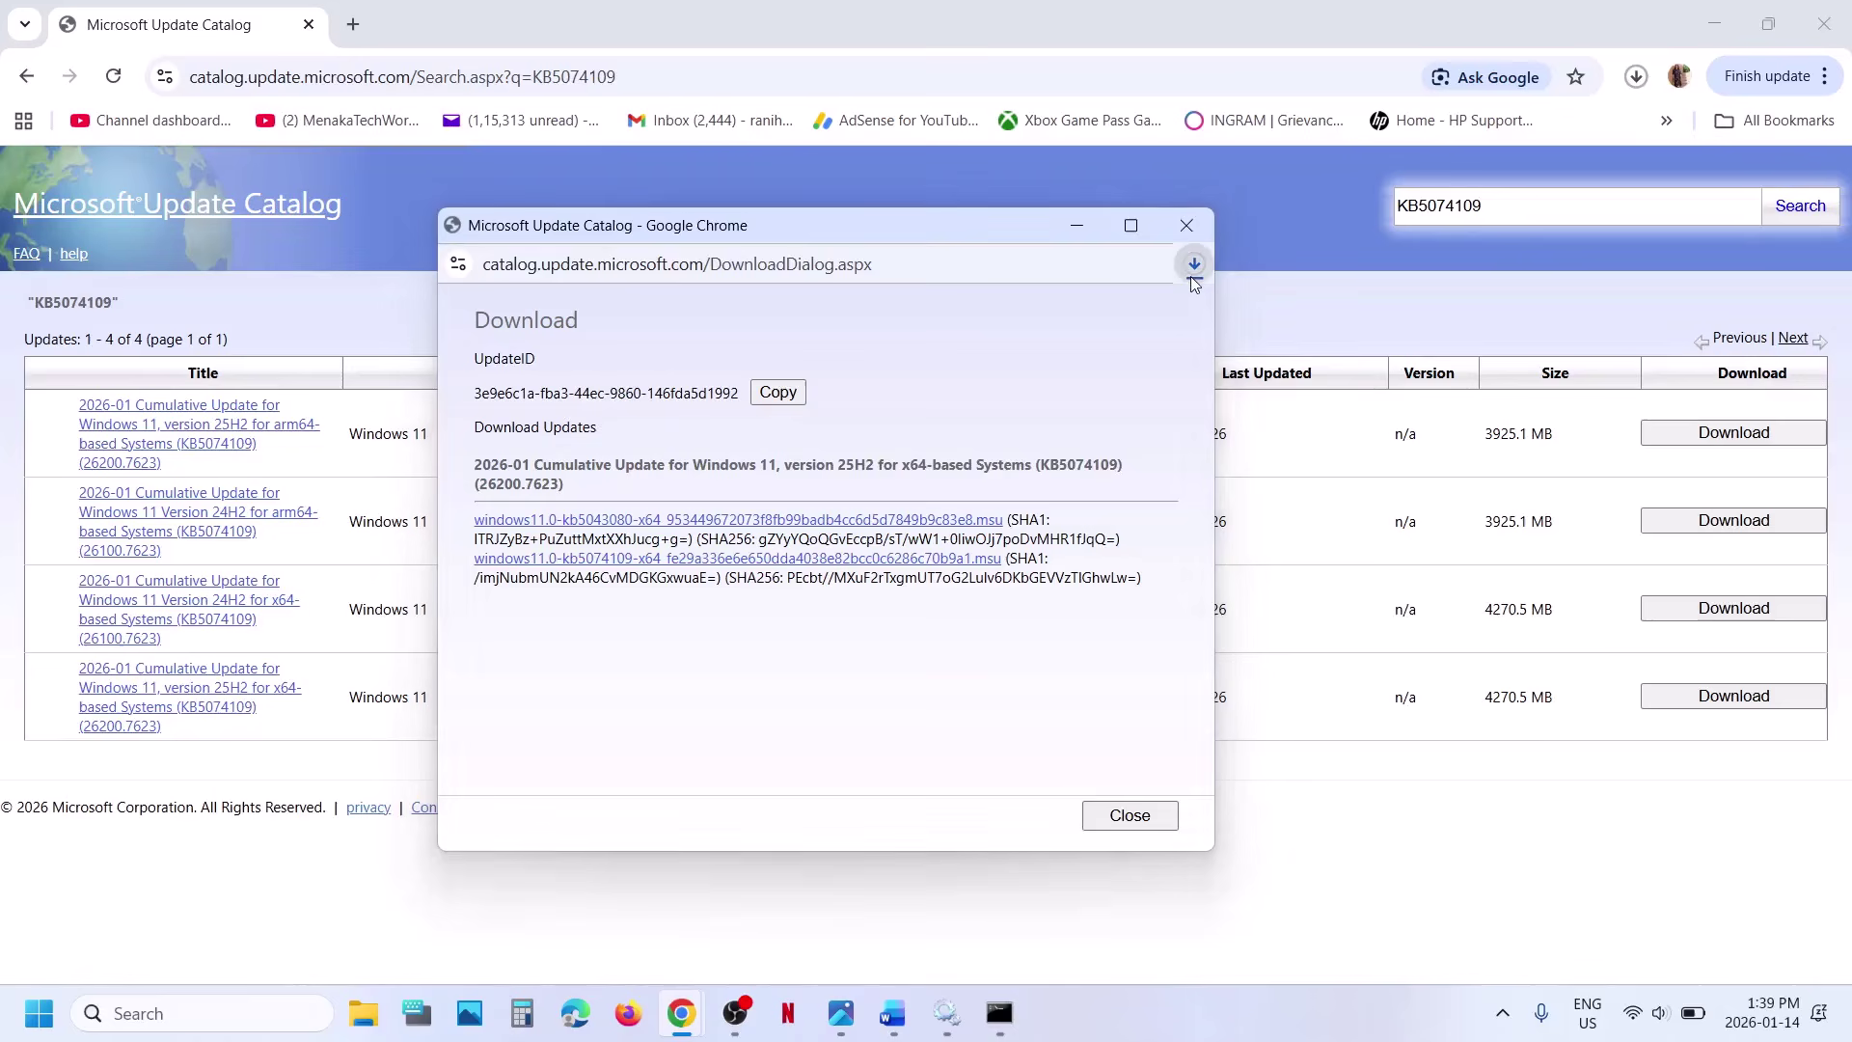
pyautogui.click(1194, 271)
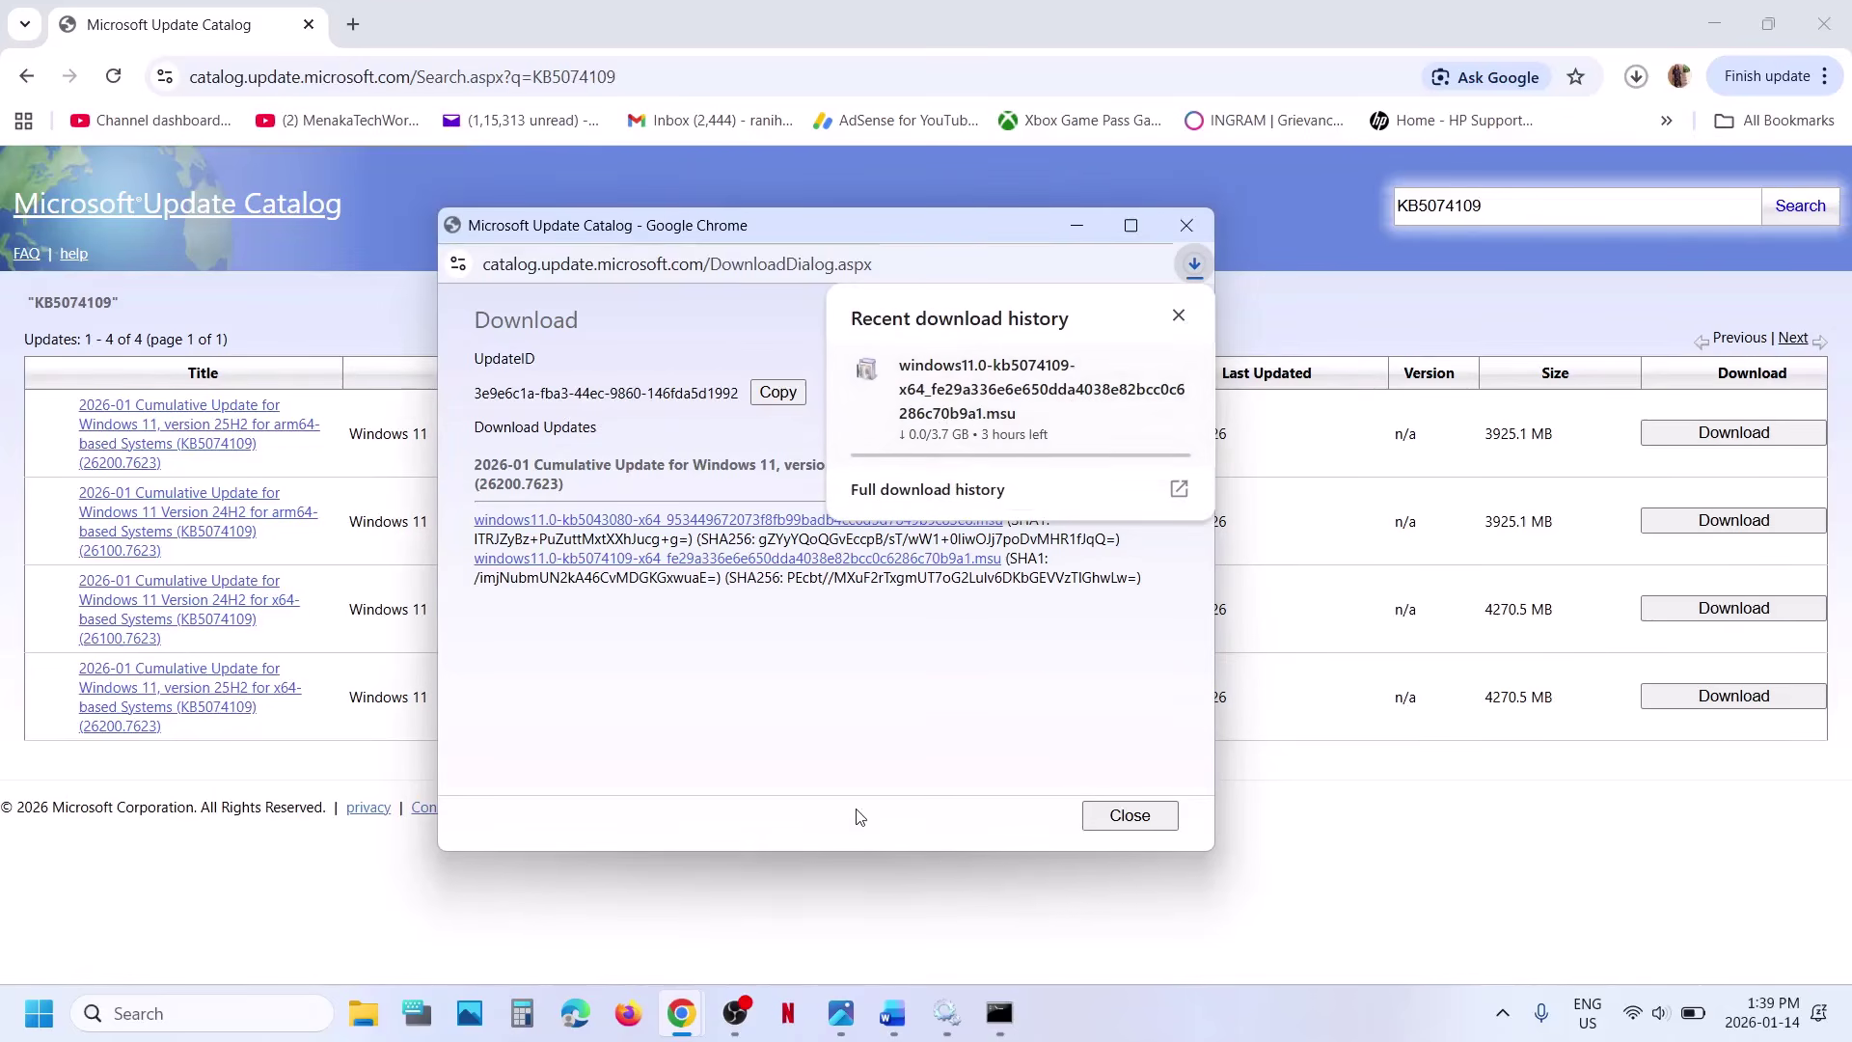
pyautogui.click(747, 889)
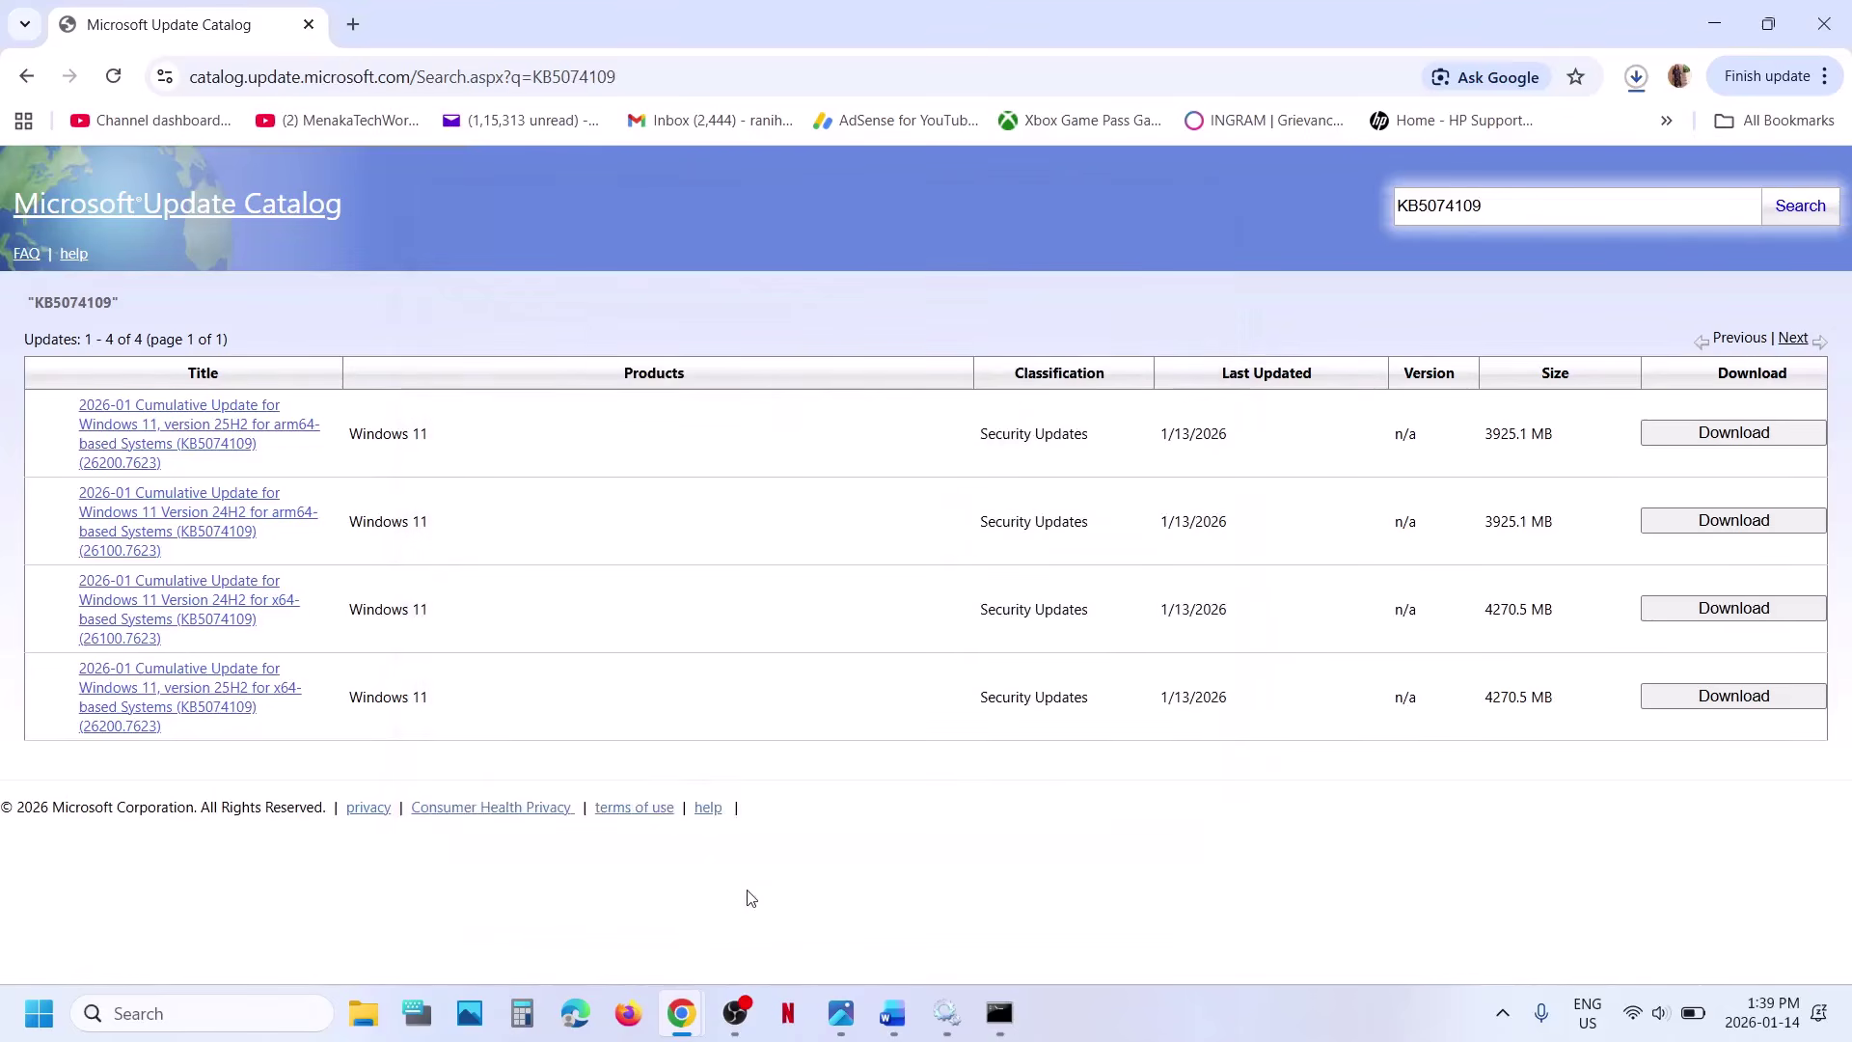
# - Check the Start menu power options, then open Settings to the Windows Update page
pyautogui.click(39, 1013)
pyautogui.click(702, 929)
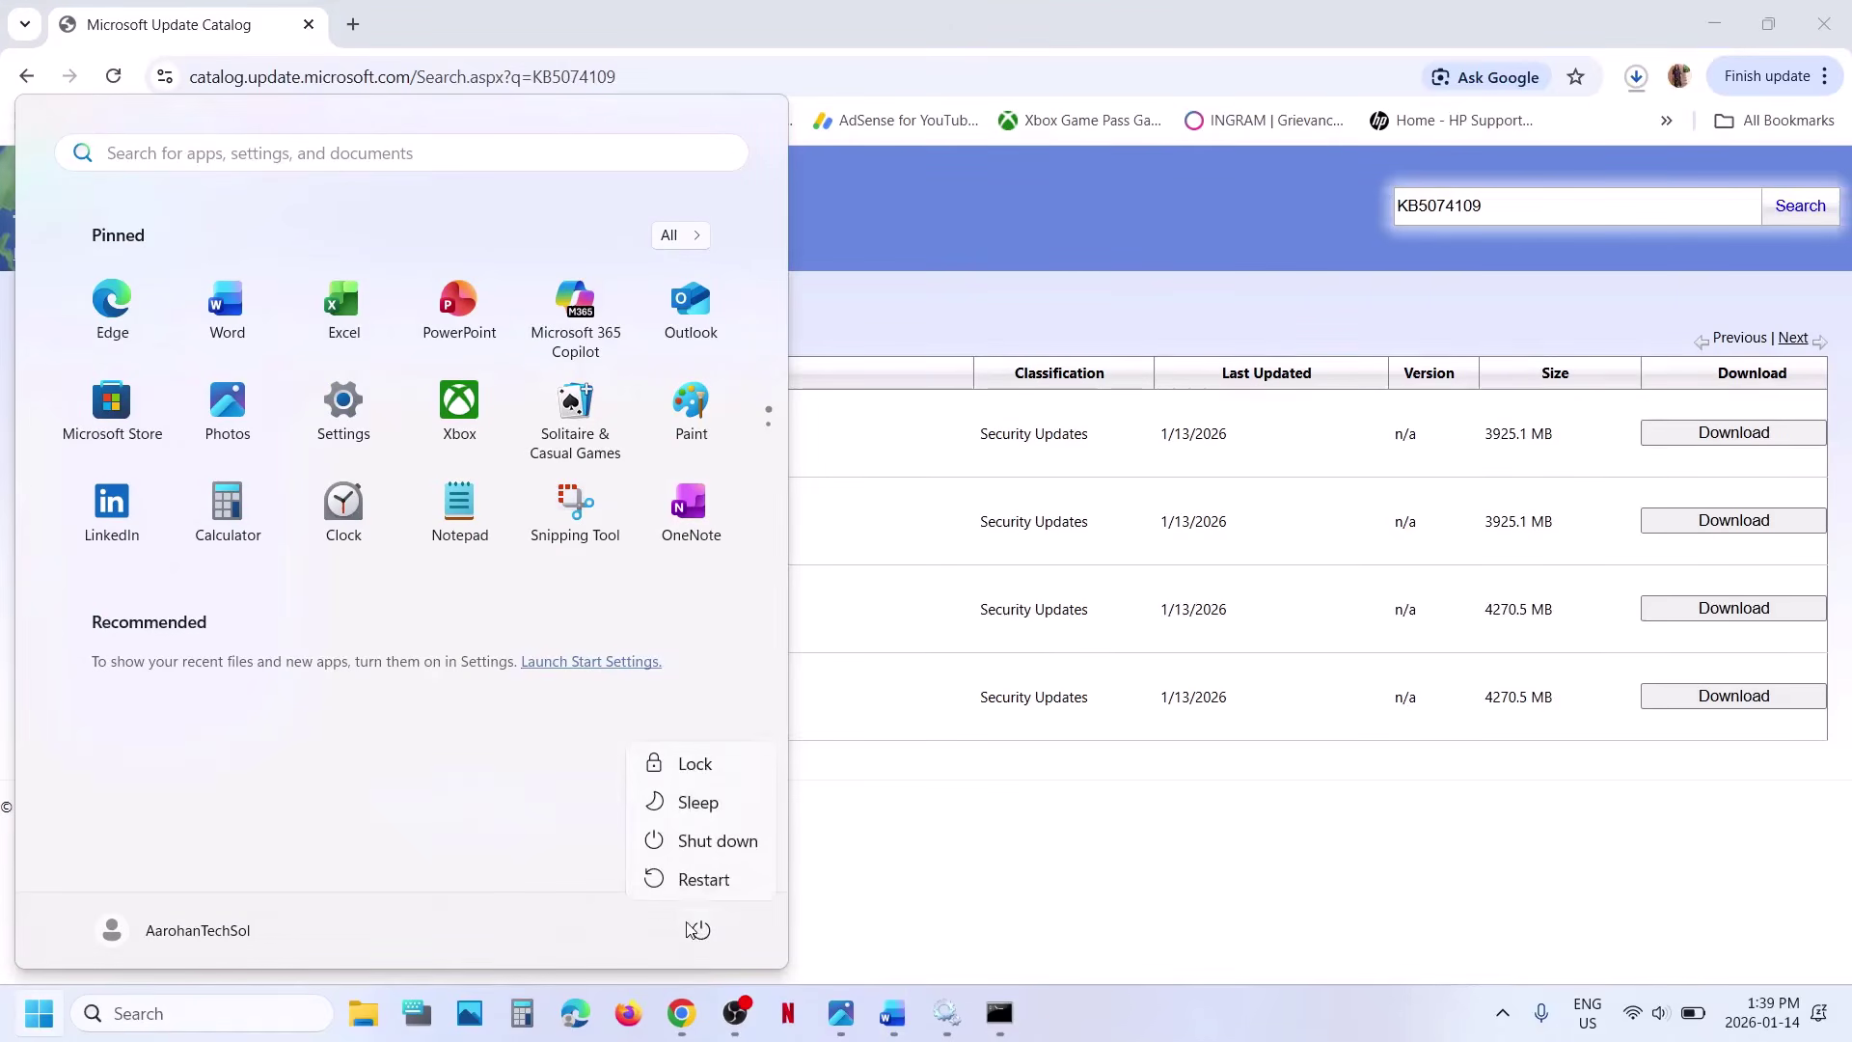
pyautogui.click(894, 1013)
pyautogui.click(894, 1013)
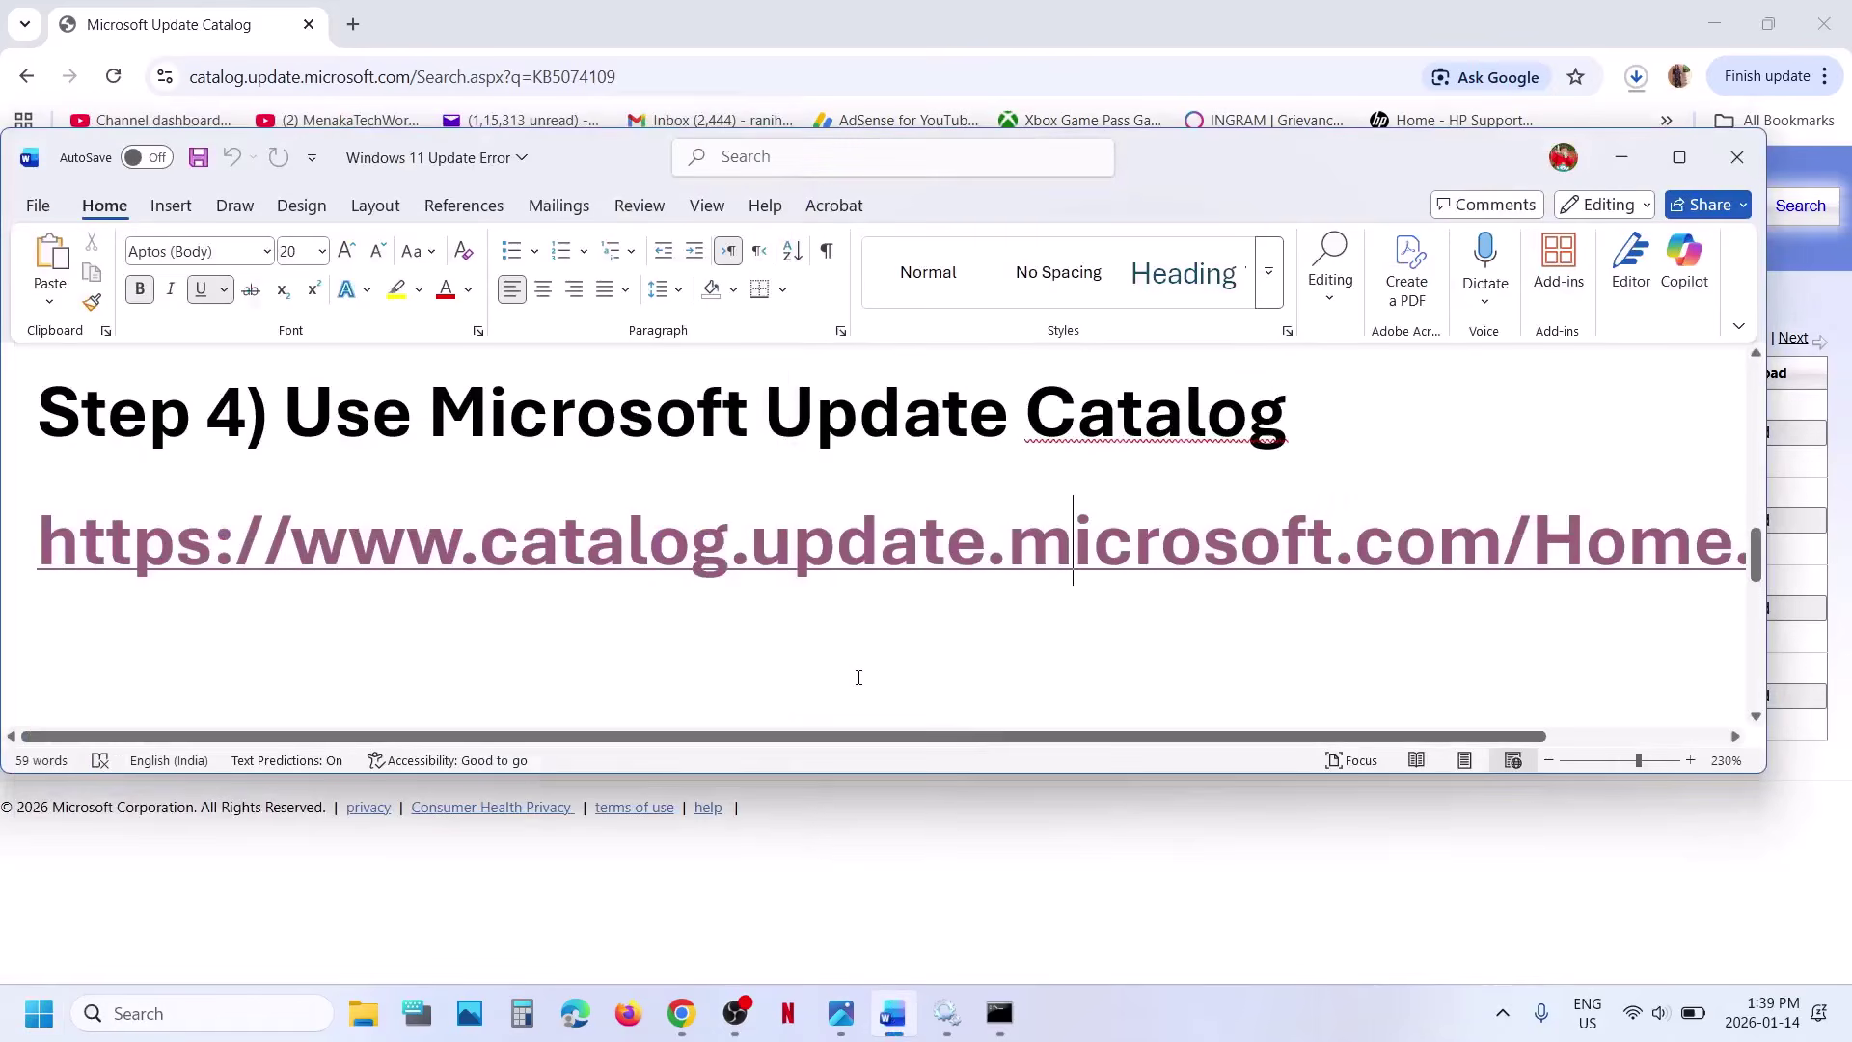
pyautogui.scroll(-5, 857, 675)
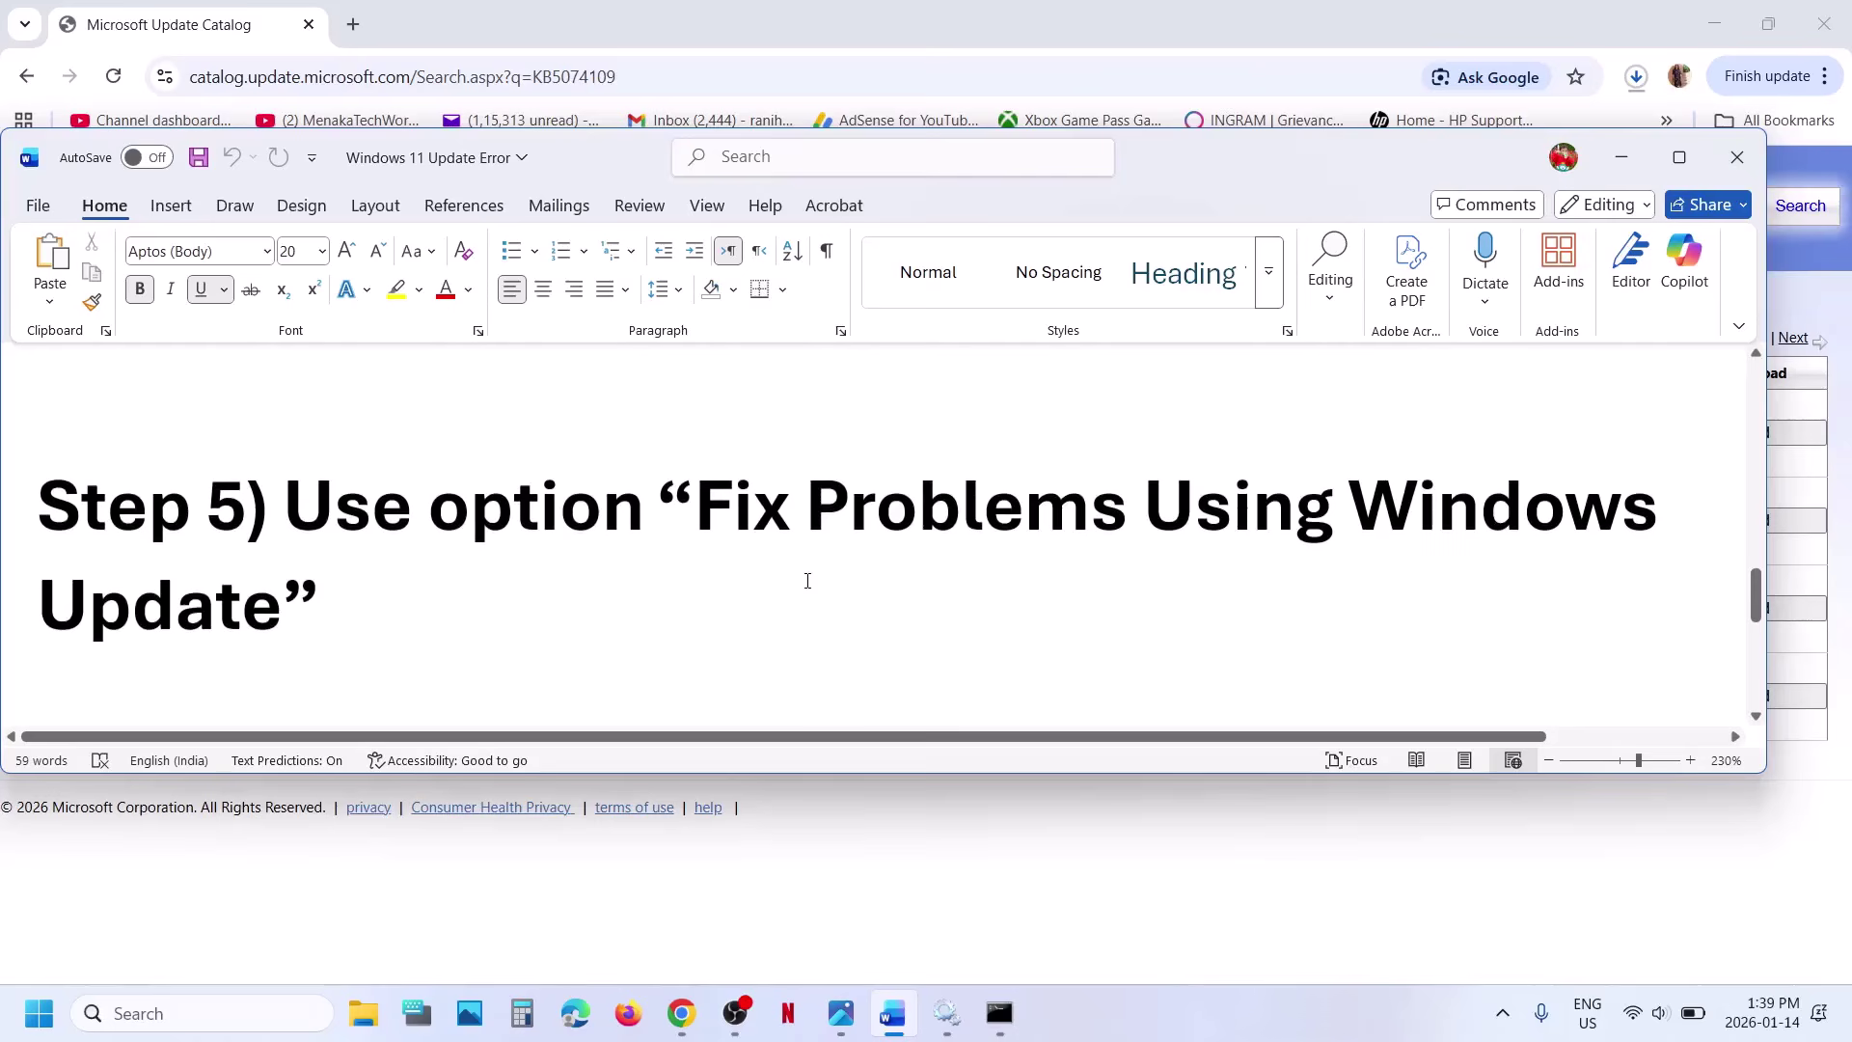
pyautogui.press('super+i')
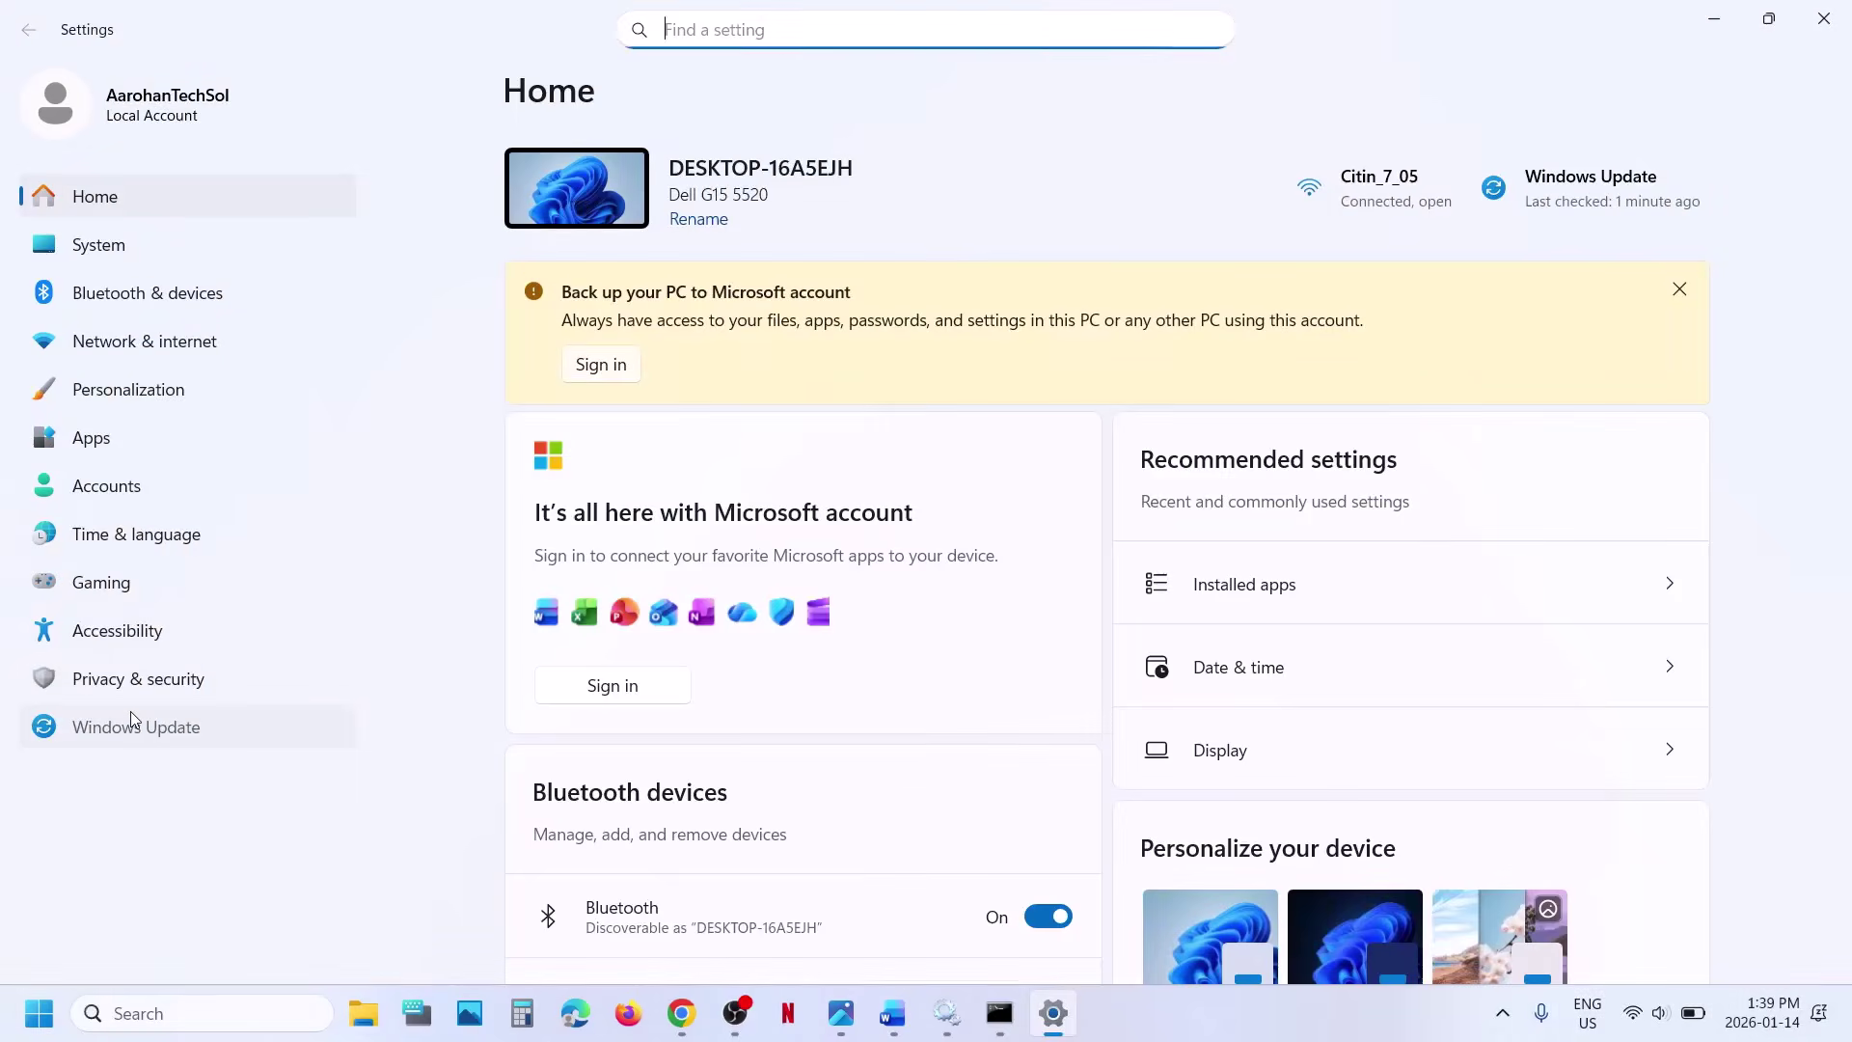
pyautogui.click(131, 714)
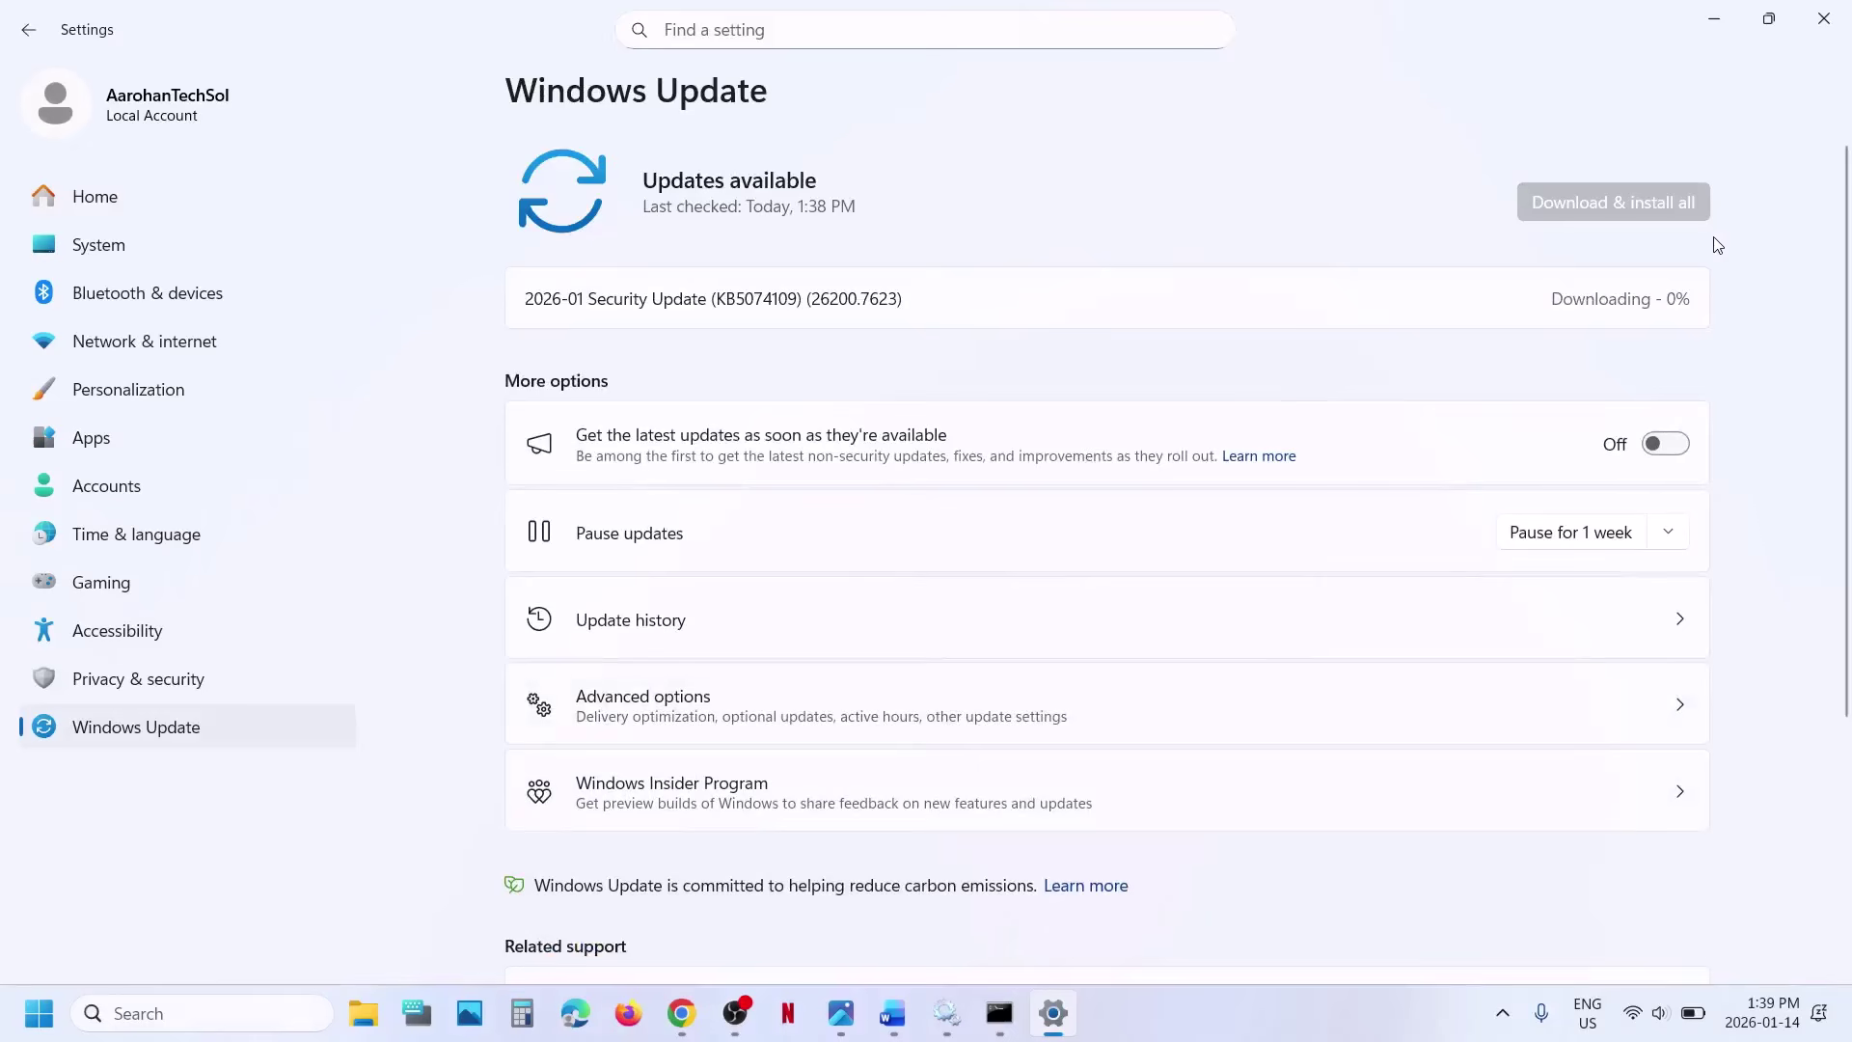
pyautogui.click(911, 1036)
pyautogui.click(894, 1013)
# - Go to Advanced options > Recovery, then show Step 6: Use Media Creation Tool in Word
pyautogui.click(758, 705)
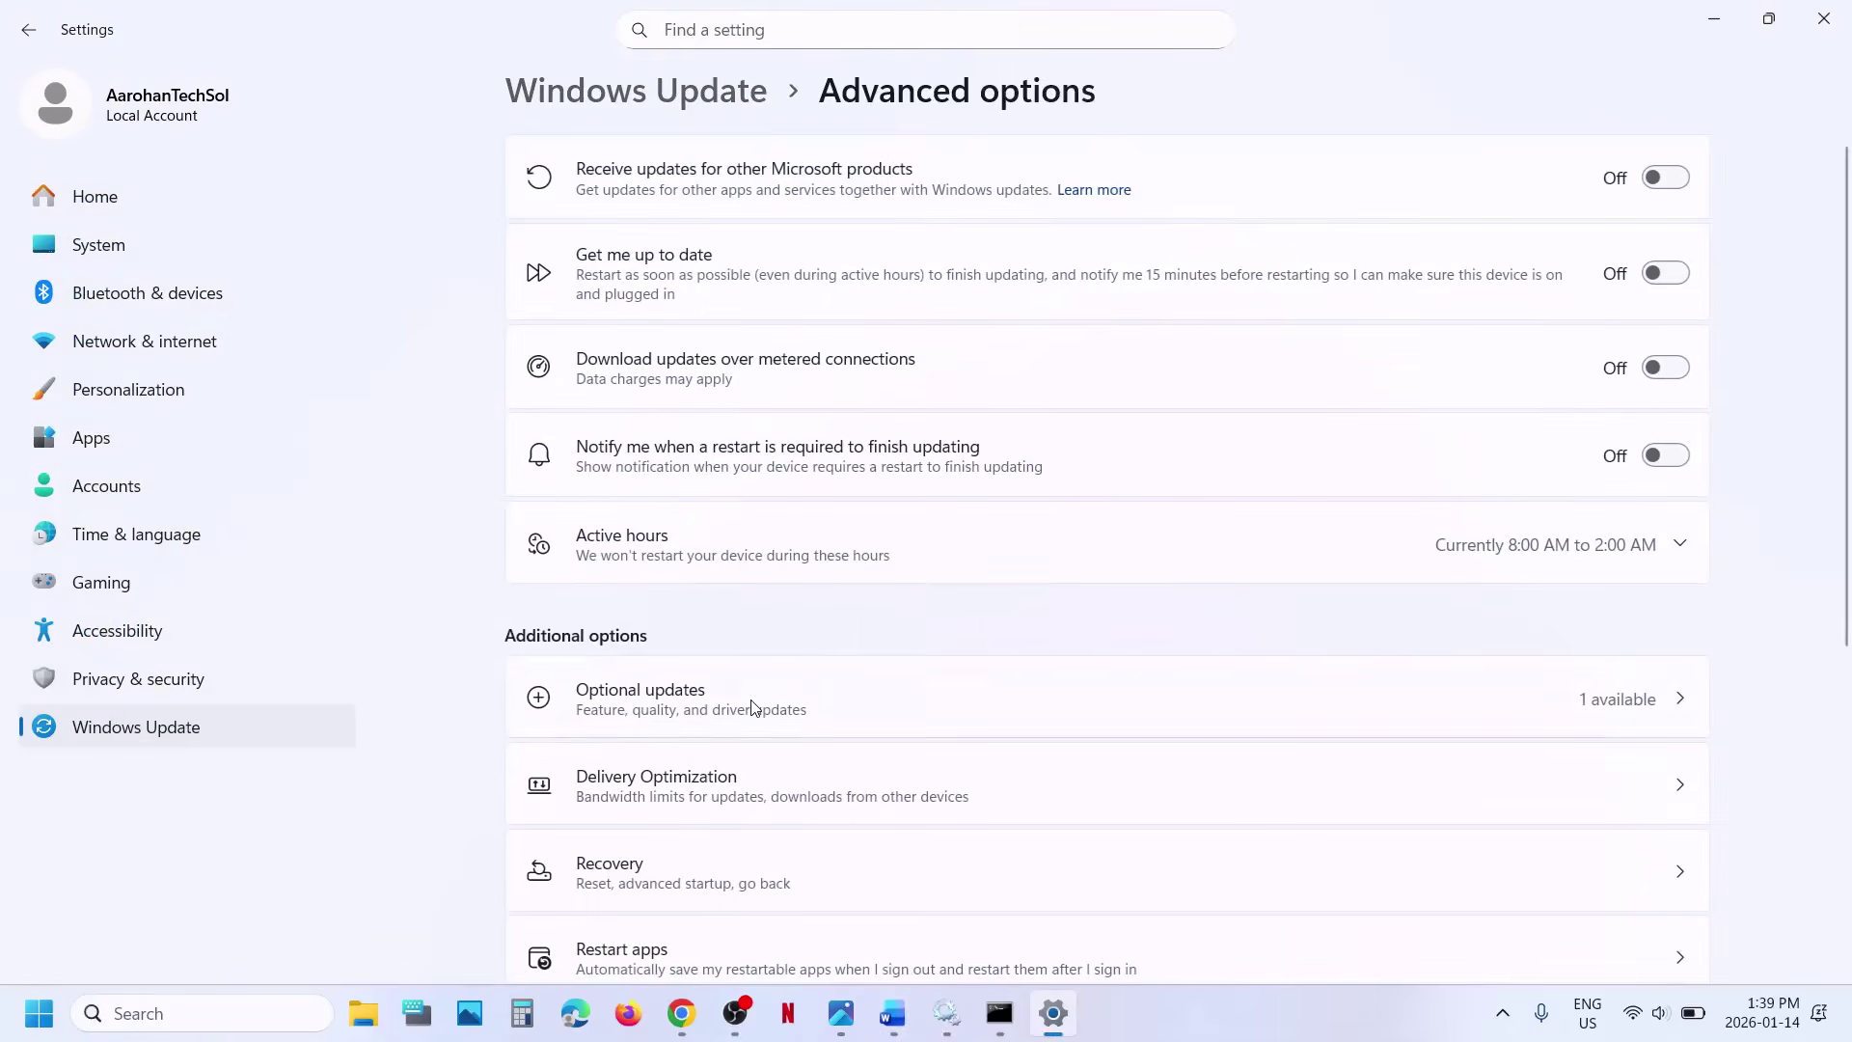
pyautogui.scroll(-2, 755, 708)
pyautogui.scroll(-3, 751, 706)
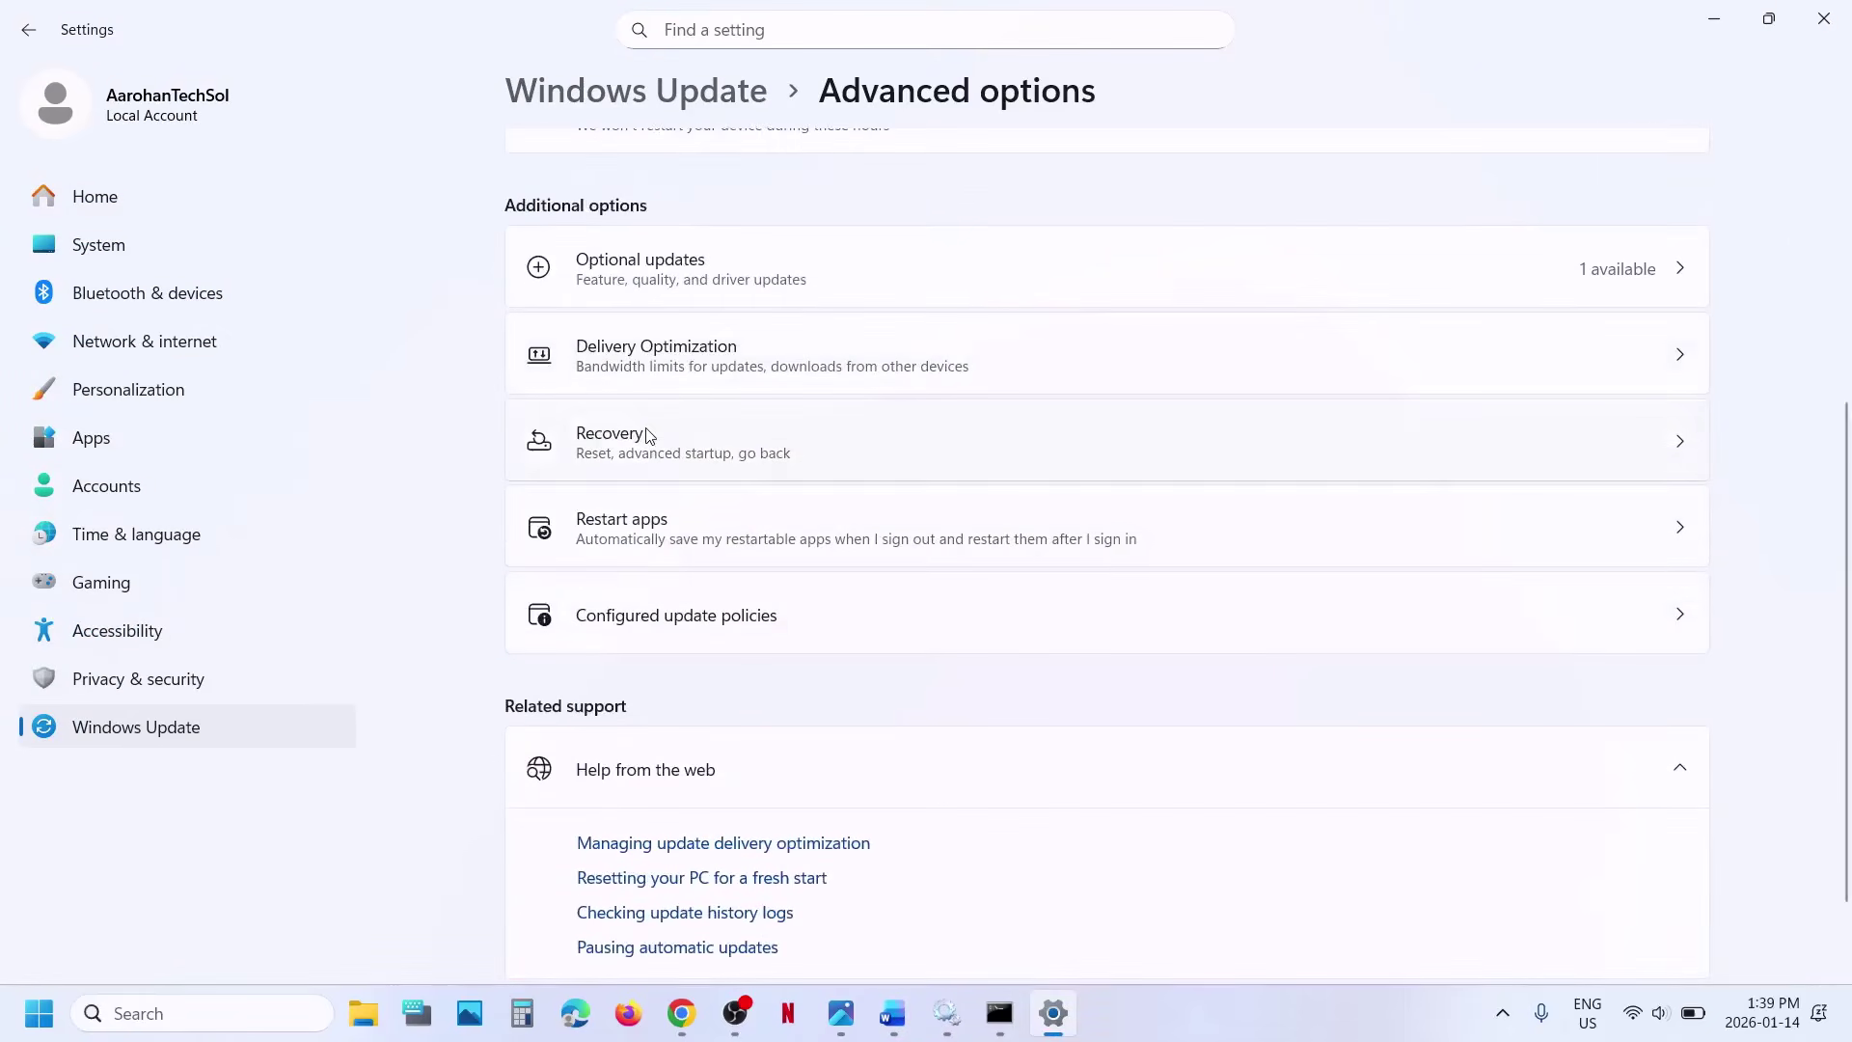
pyautogui.click(649, 436)
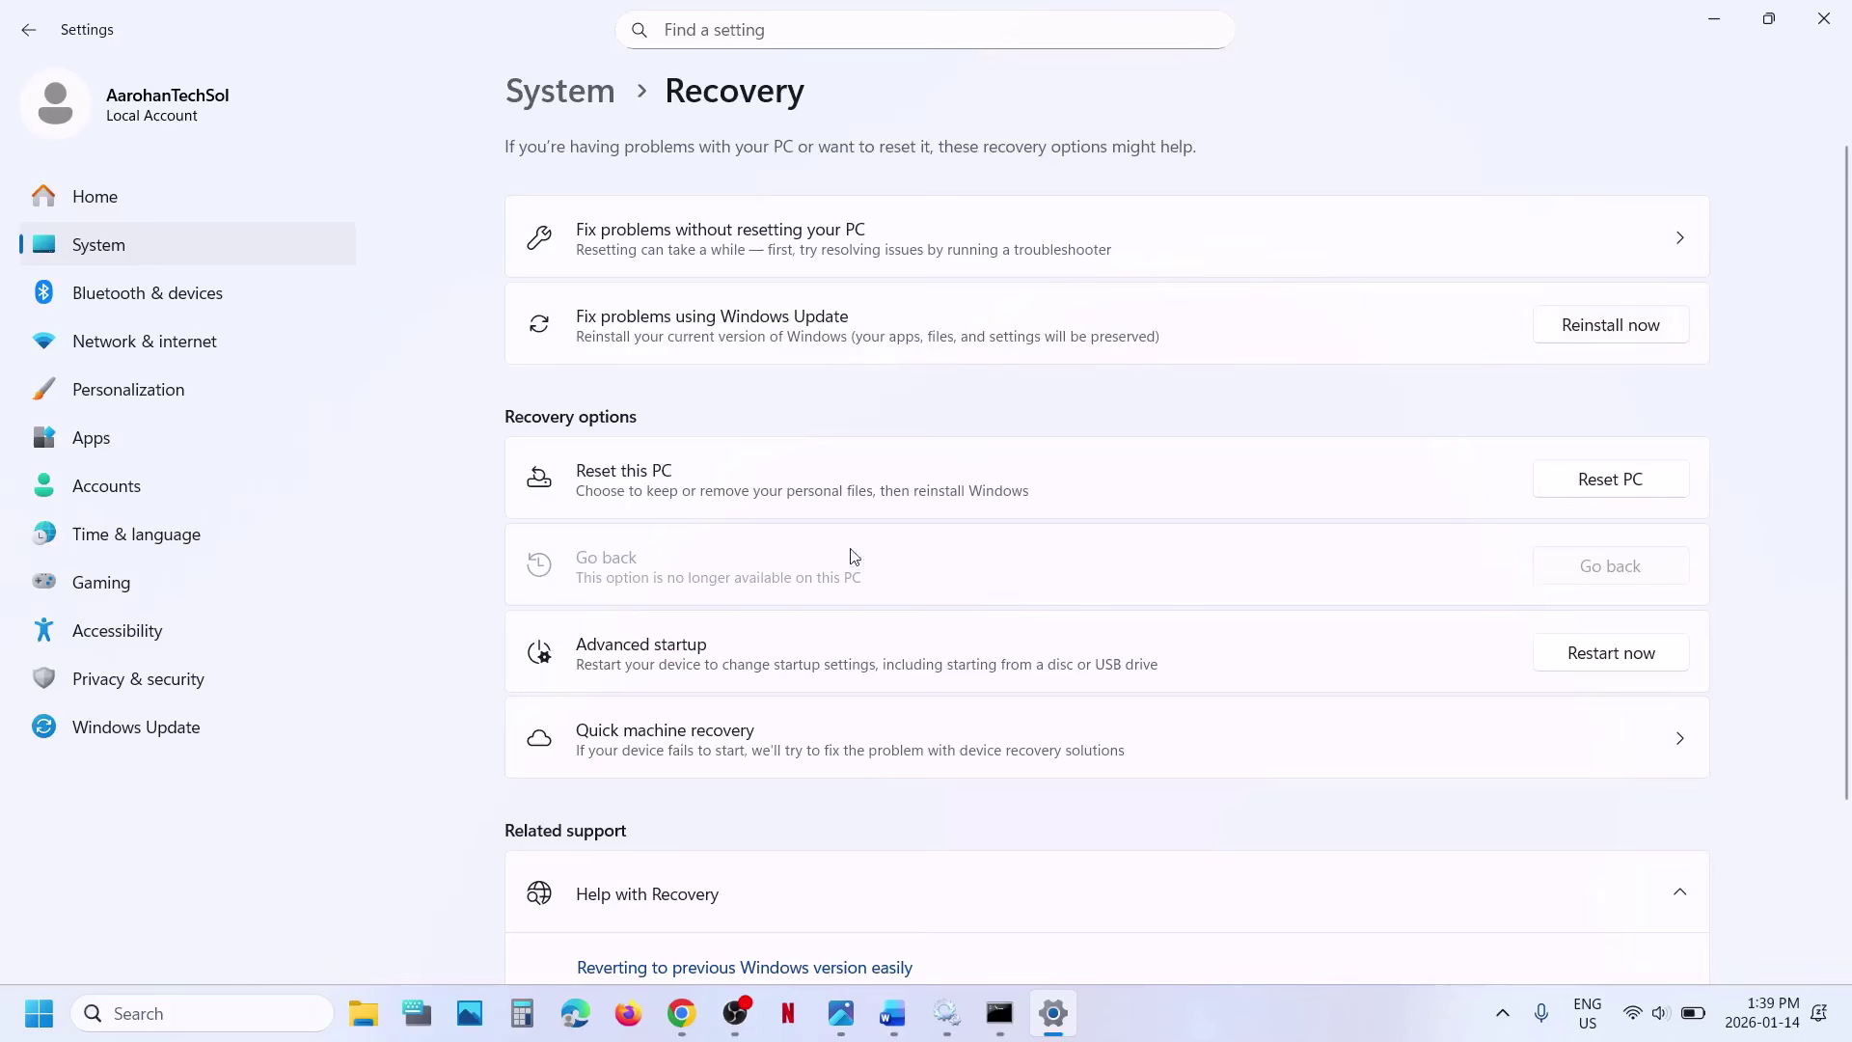
pyautogui.click(890, 1019)
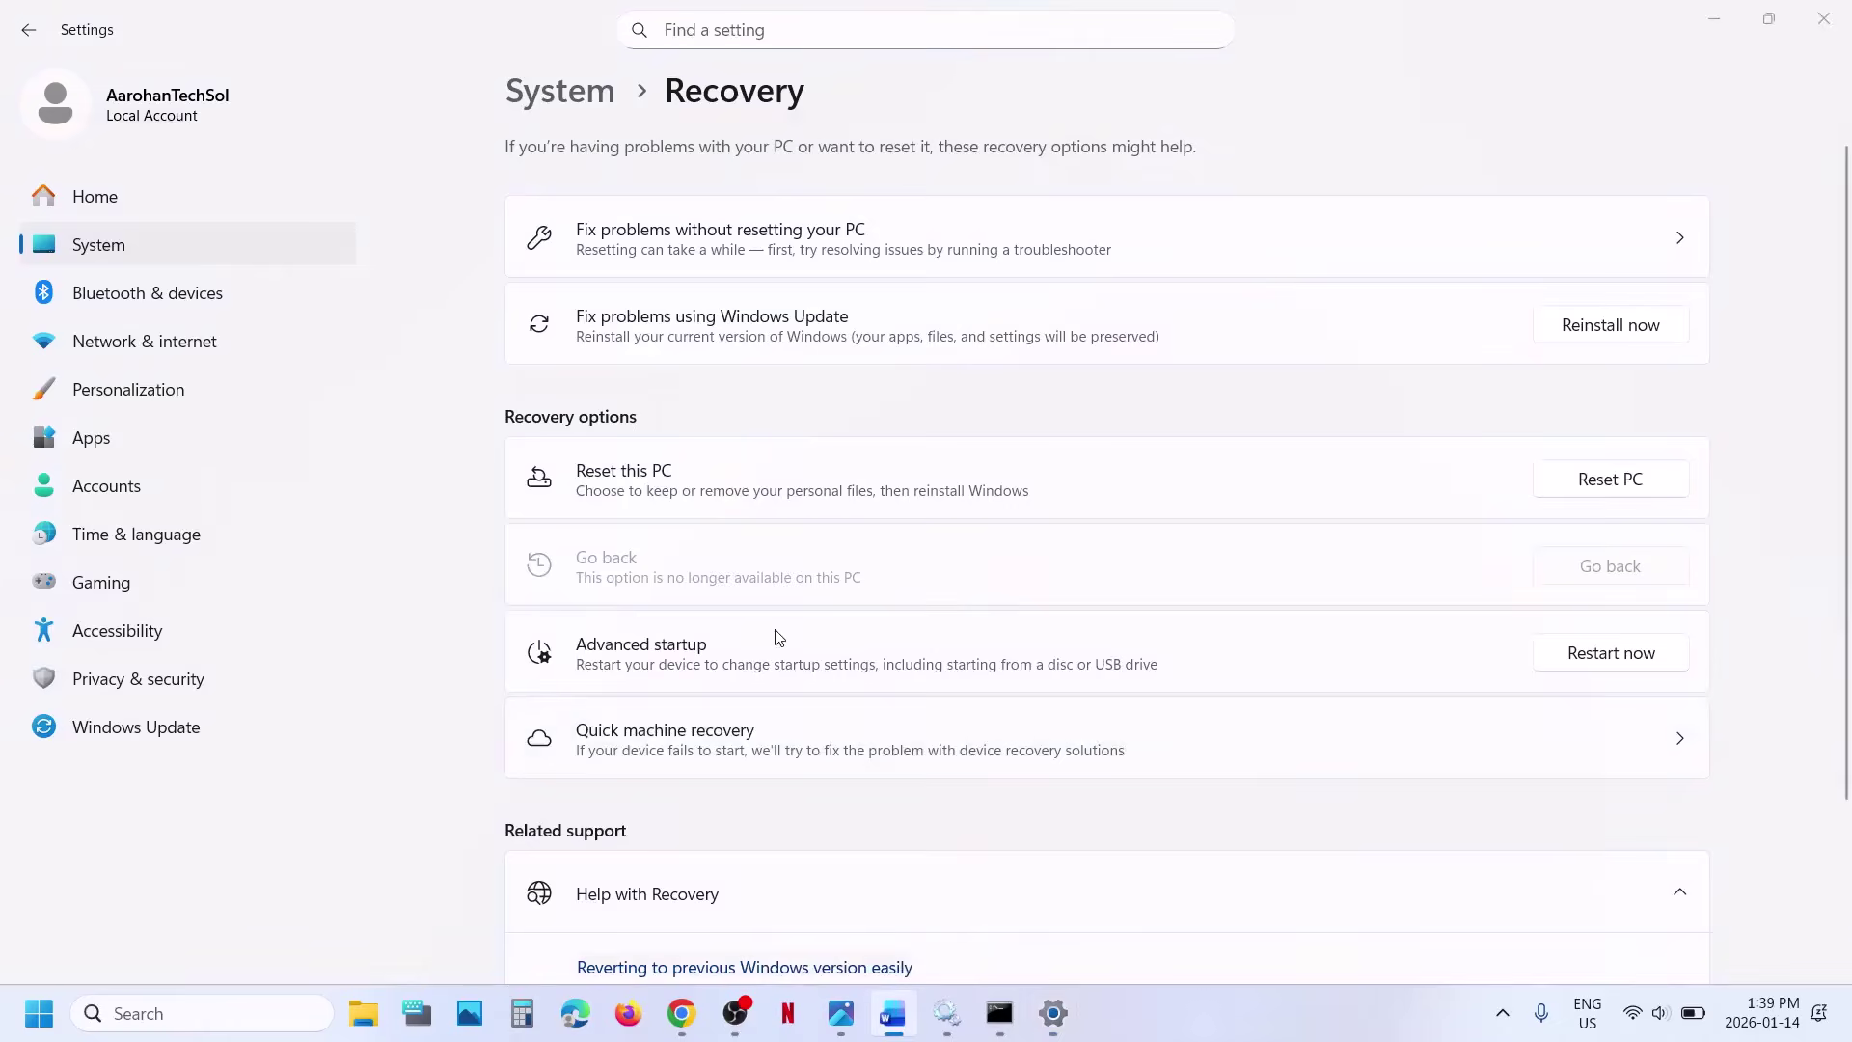
pyautogui.scroll(-5, 689, 642)
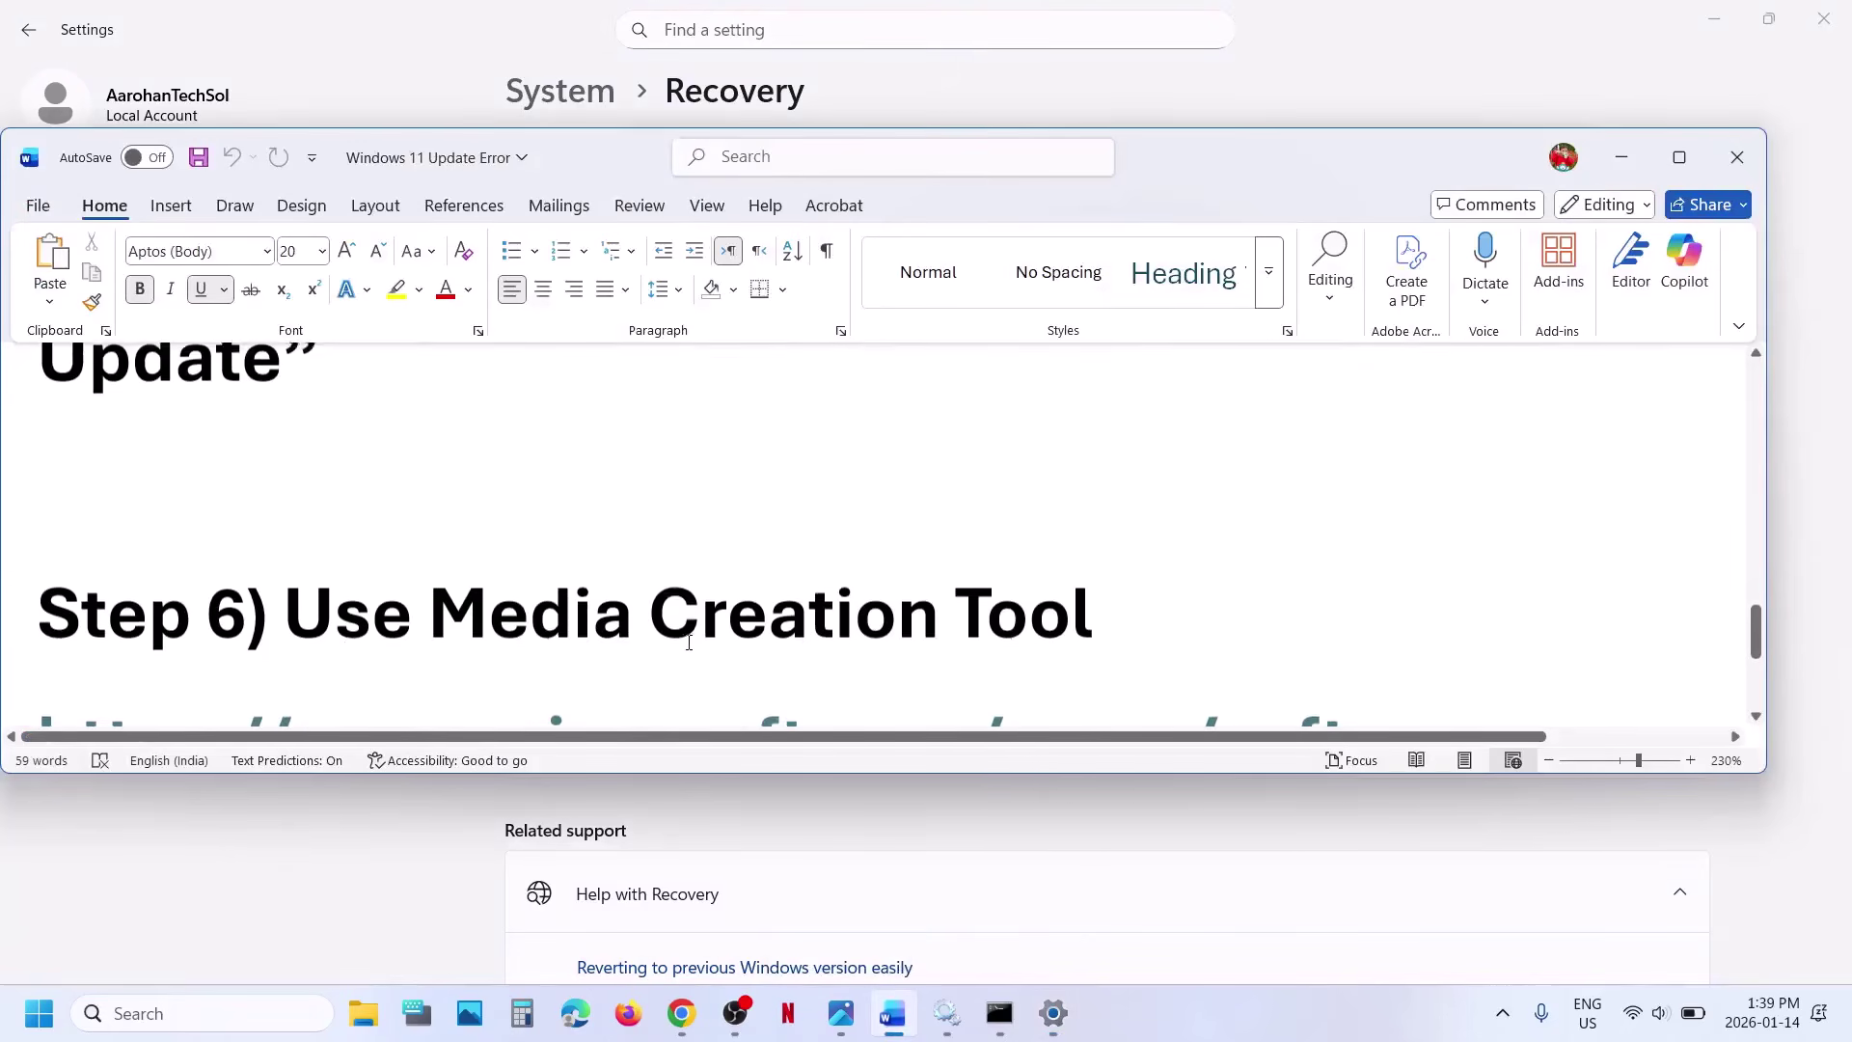
# - Follow the notes' windows11 link and download the Windows 11 Installation Media tool
pyautogui.scroll(-2, 688, 642)
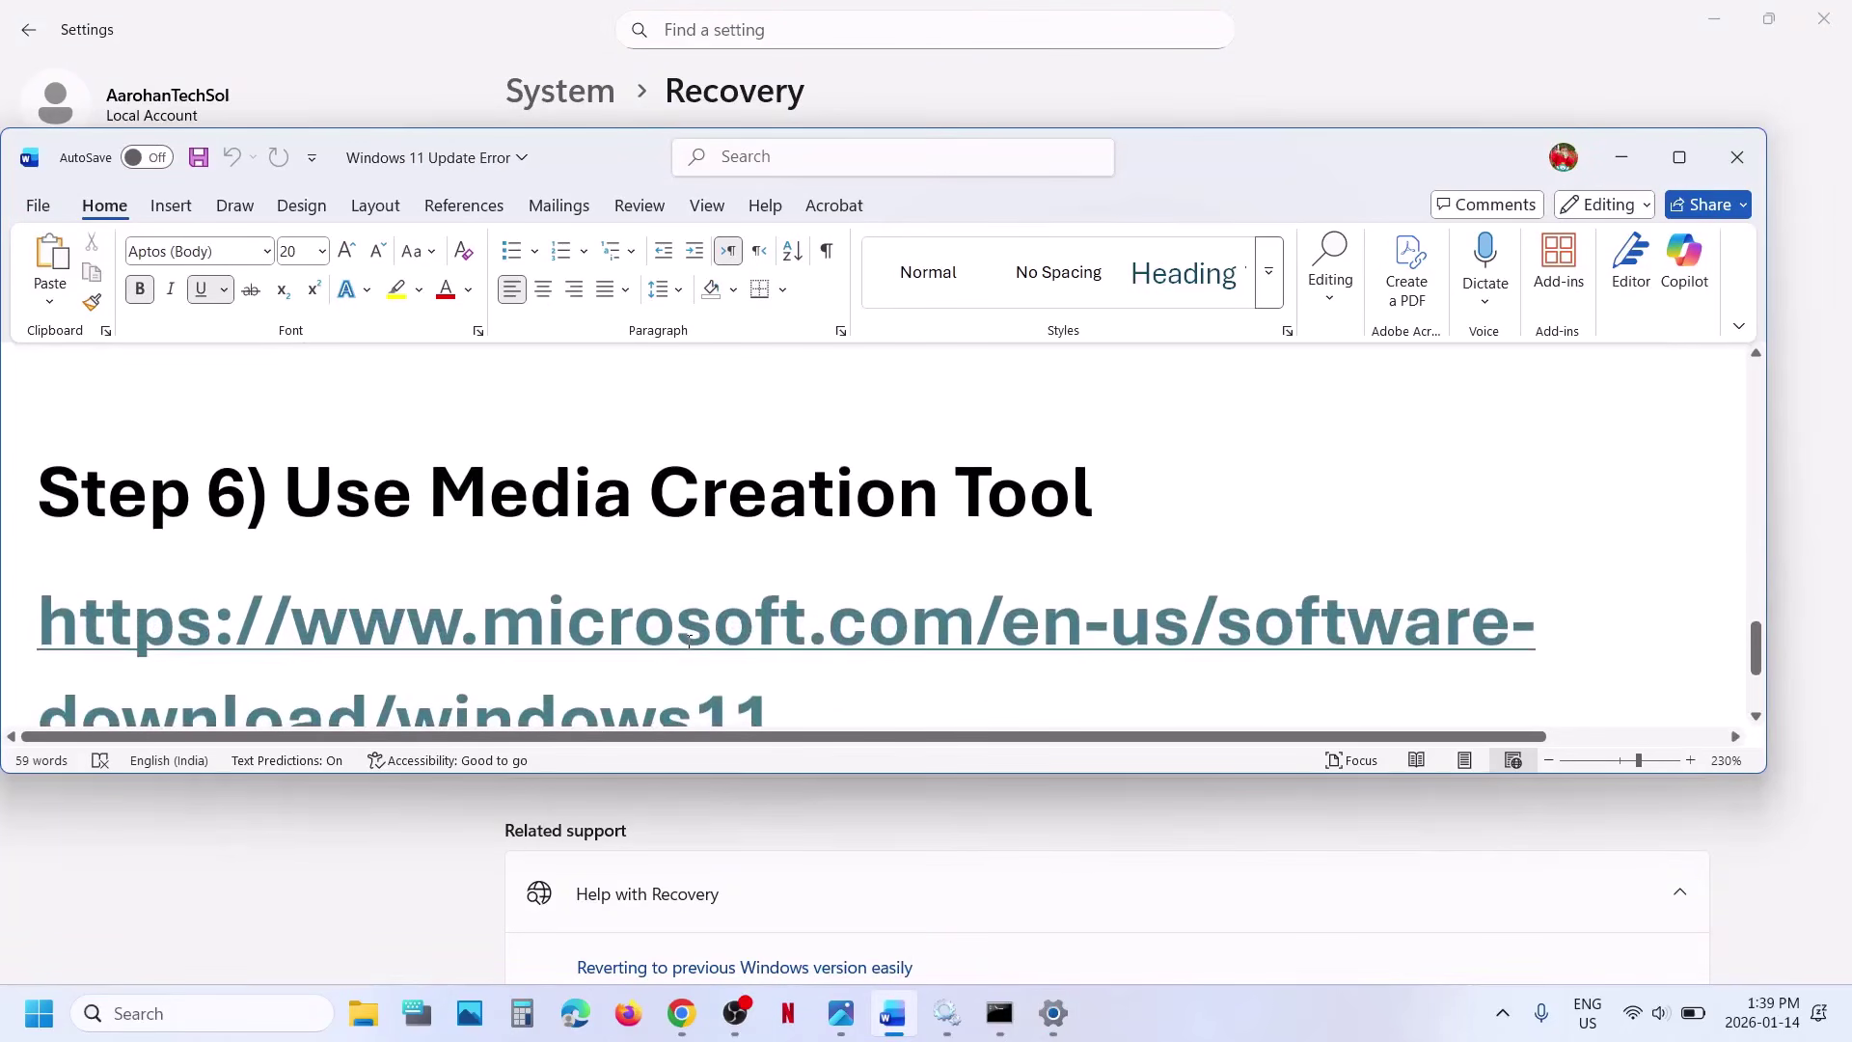
pyautogui.scroll(-2, 689, 643)
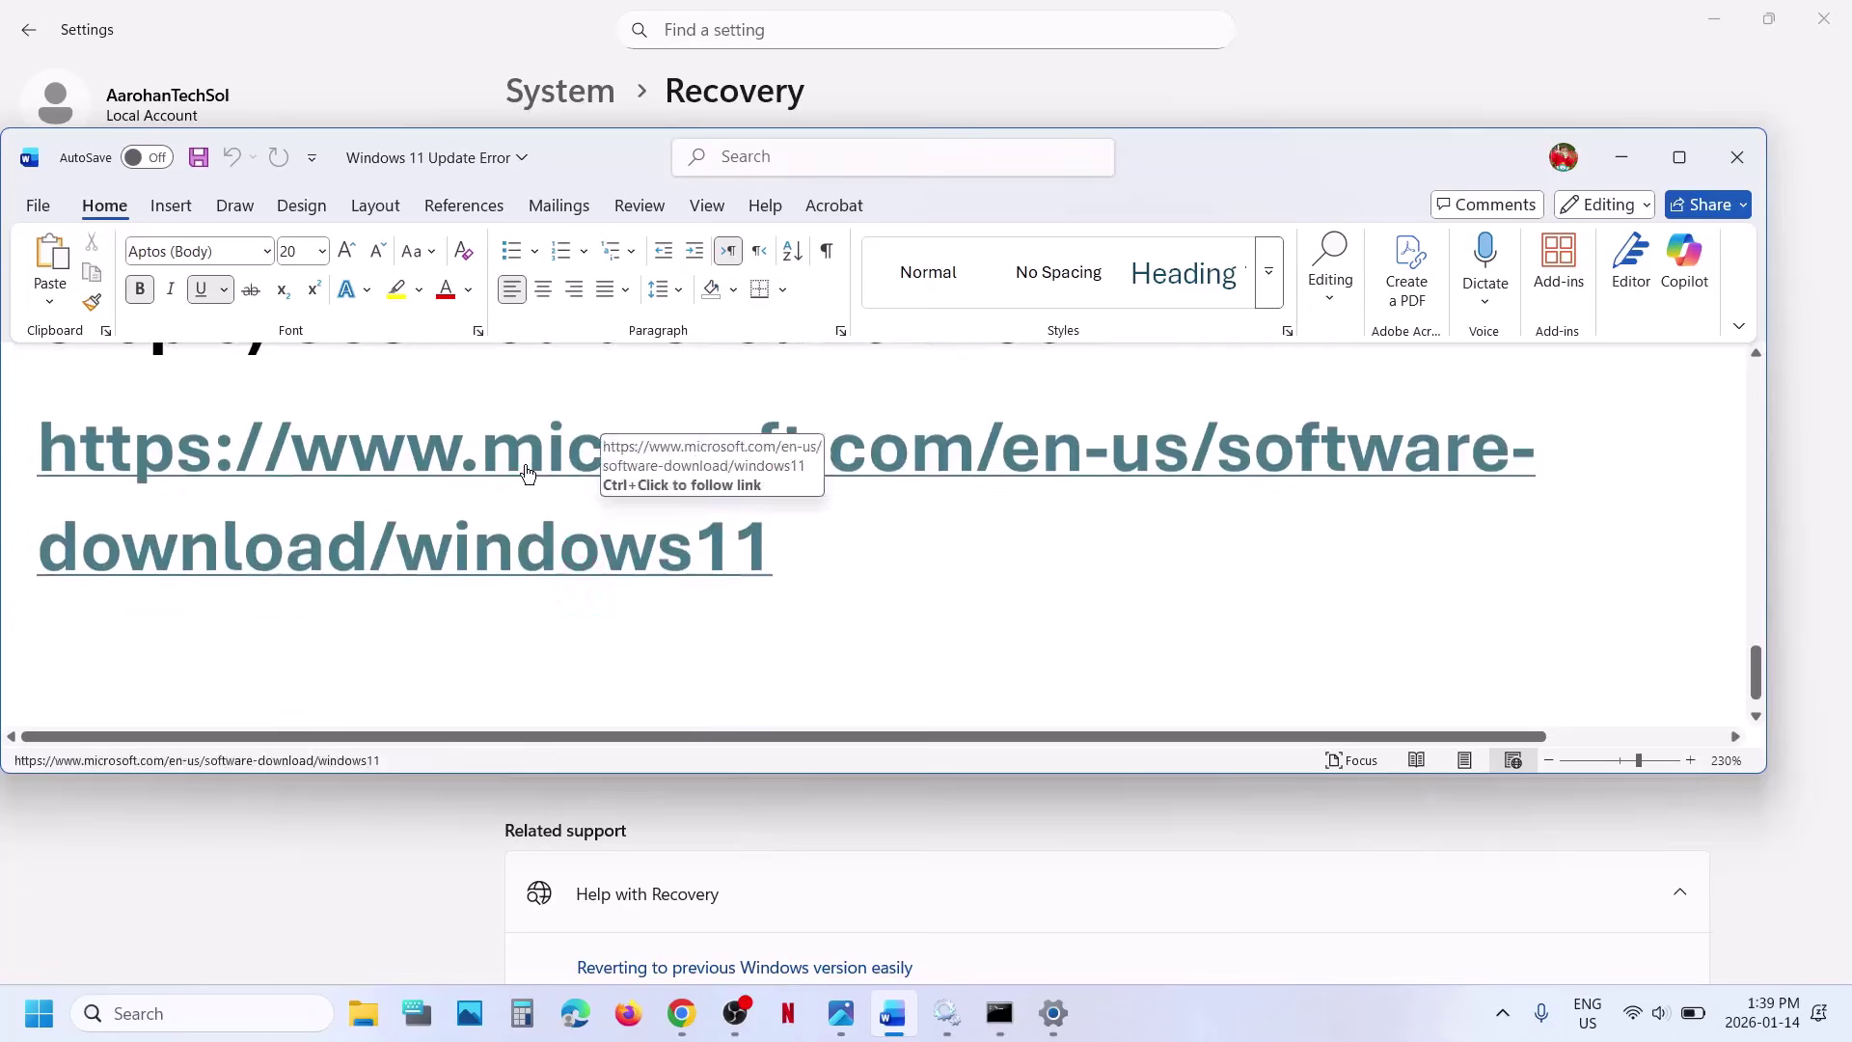
pyautogui.keyDown('ctrl'); pyautogui.click(528, 471); pyautogui.keyUp('ctrl')
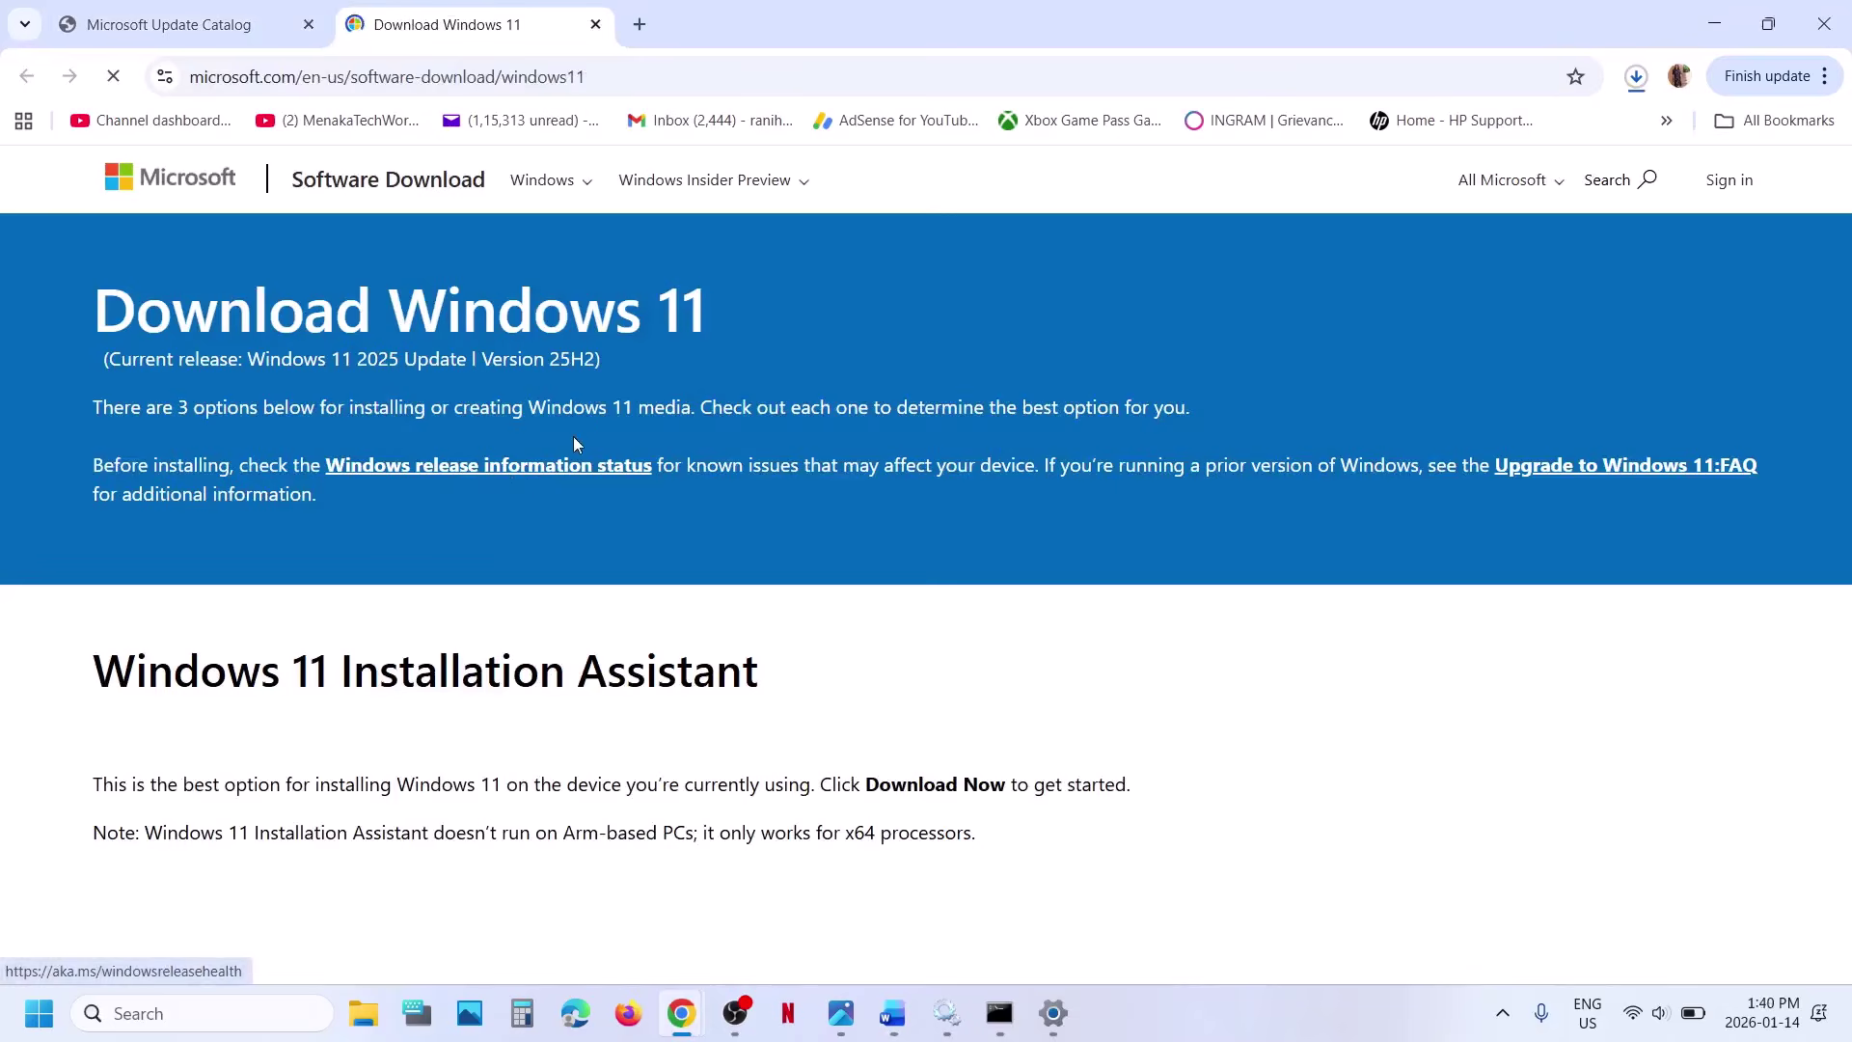
pyautogui.scroll(-5, 461, 561)
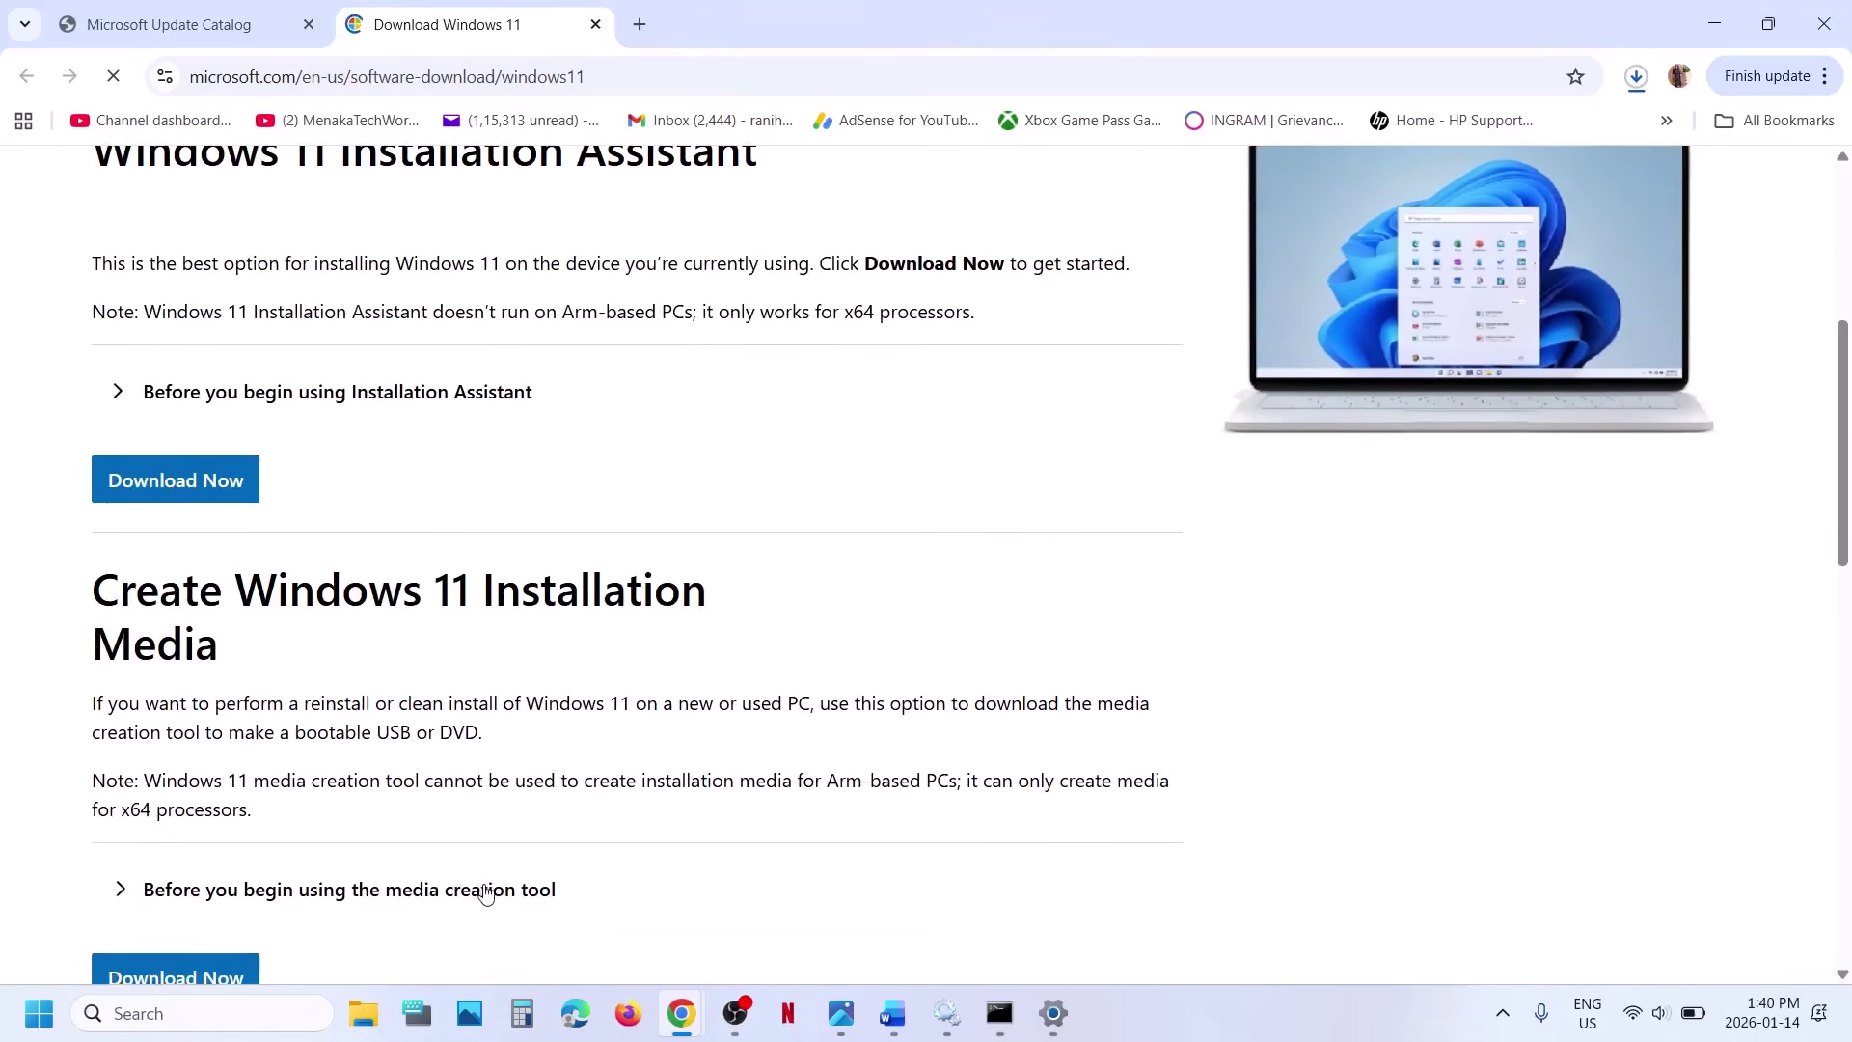
pyautogui.scroll(-1, 261, 871)
pyautogui.click(179, 894)
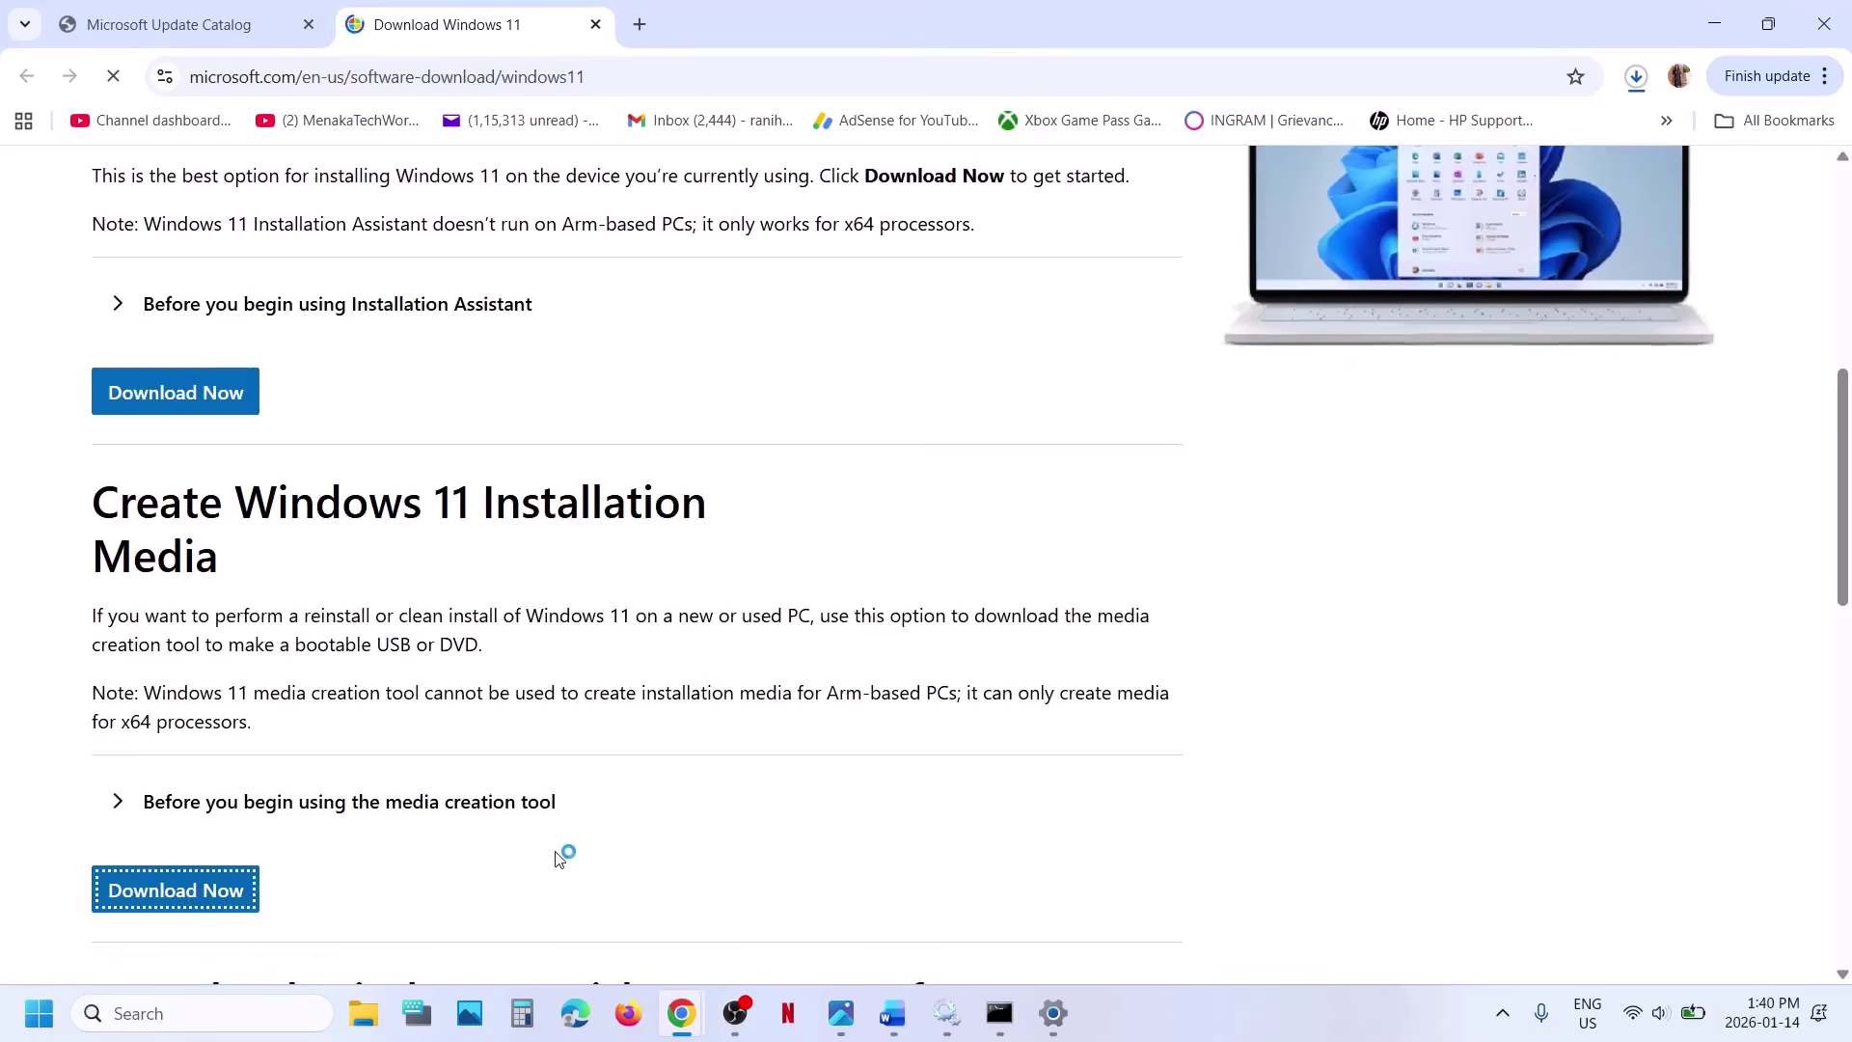
# - Check Chrome's recent downloads, then bring up screenshot 1.png in the viewer
pyautogui.click(1637, 76)
pyautogui.click(1213, 435)
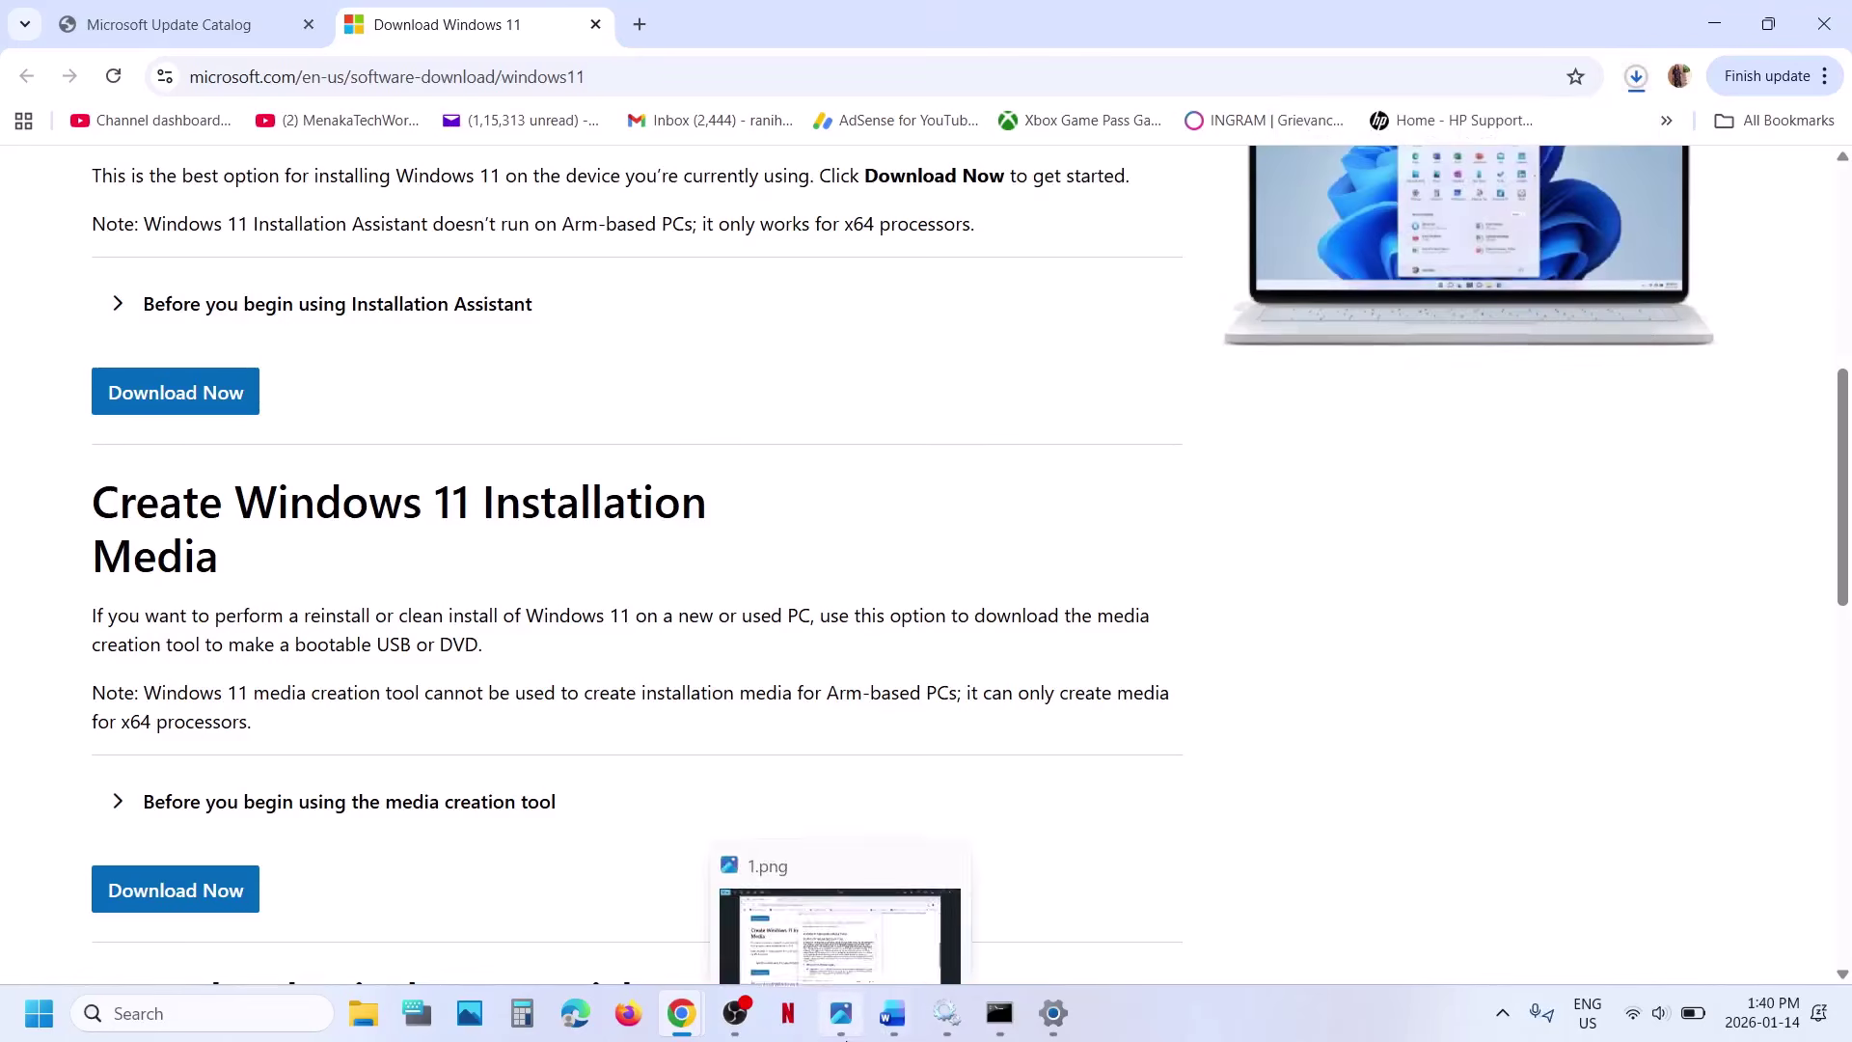
pyautogui.click(840, 1013)
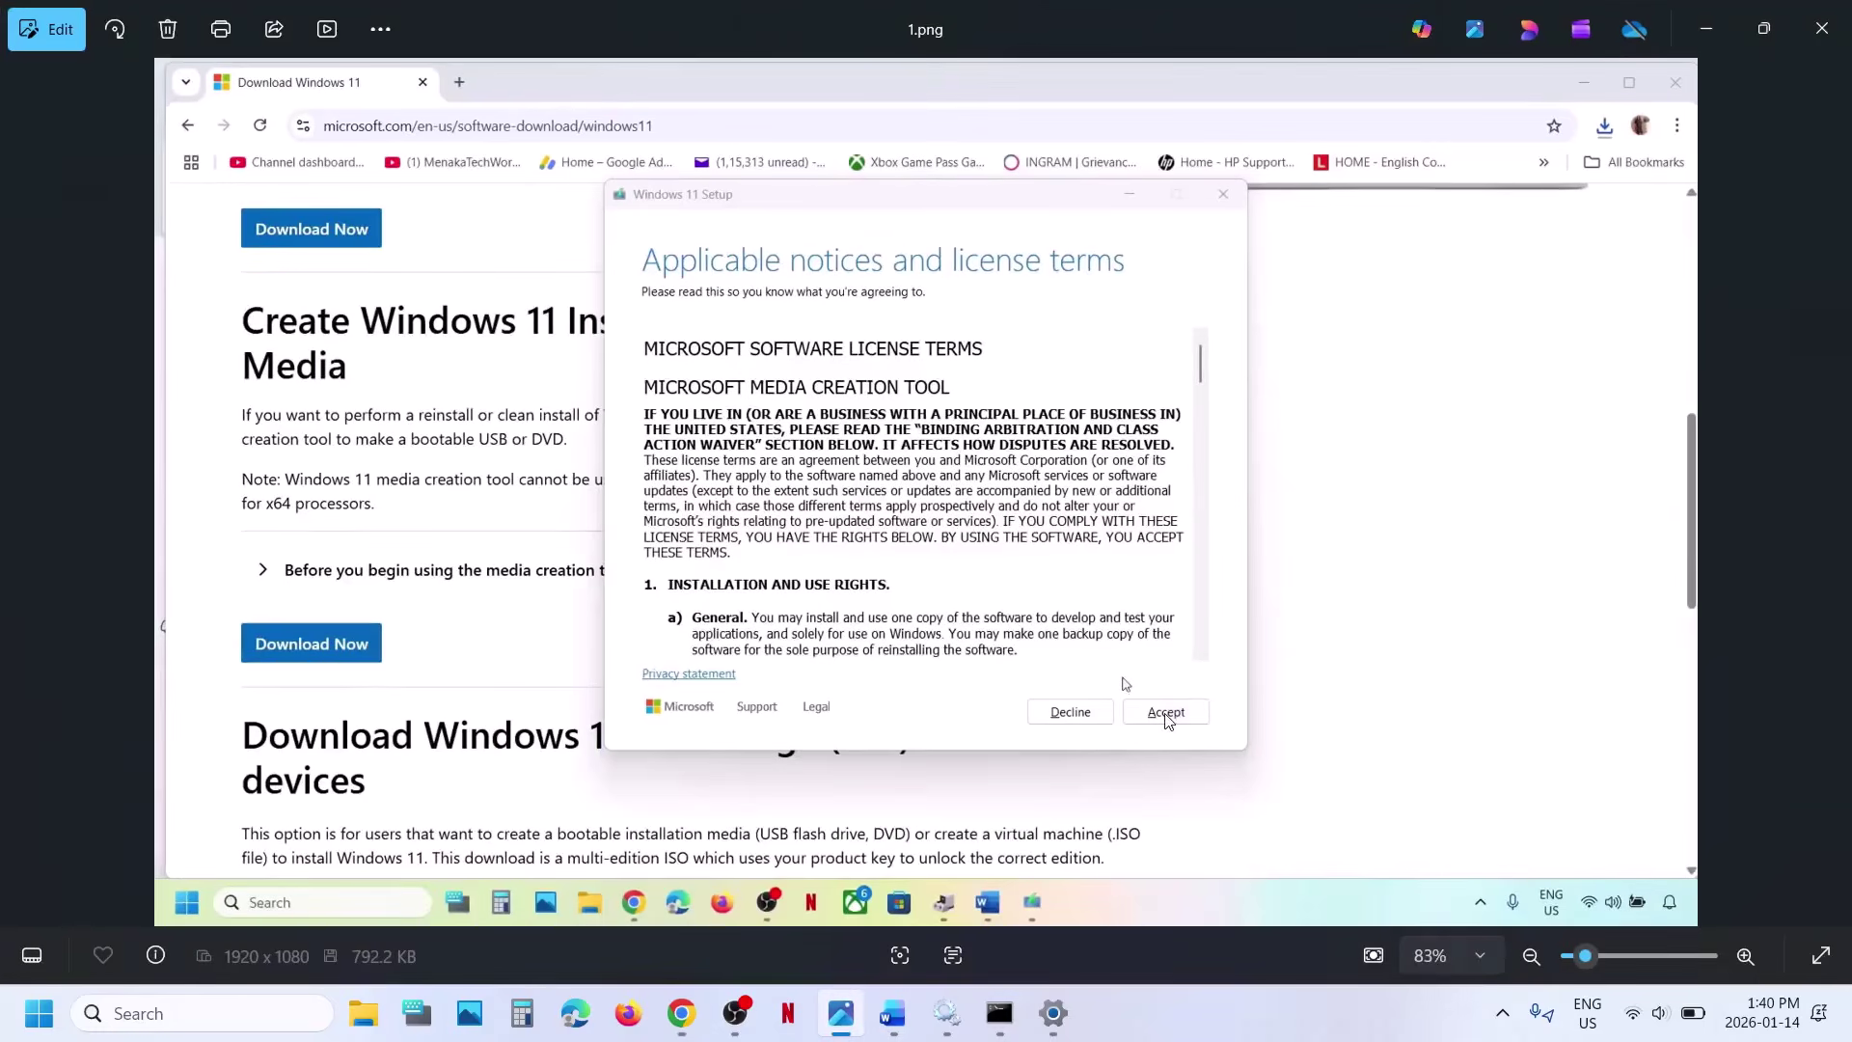
# - Page through screenshots 2.png to 7.png (edition, ISO option, saving, downloading, burning, cleanup), then show the desktop
pyautogui.press('Right')
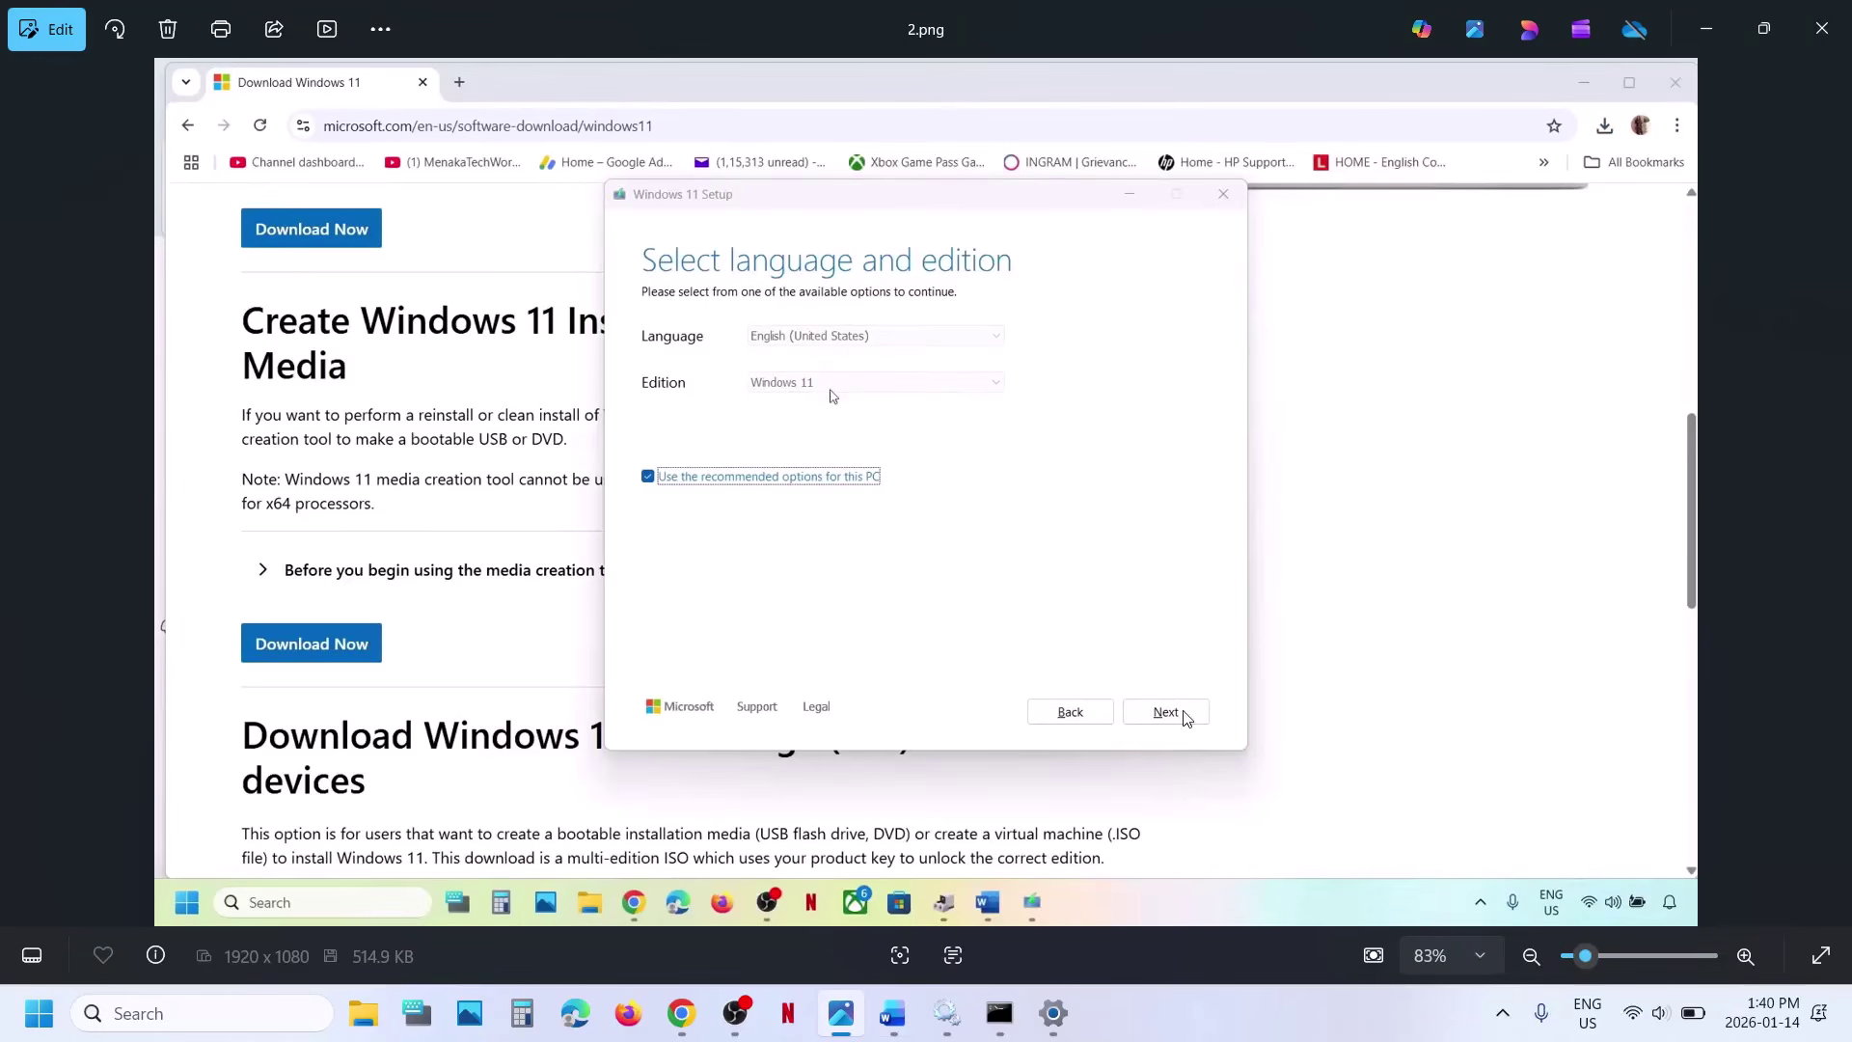
pyautogui.press('Right')
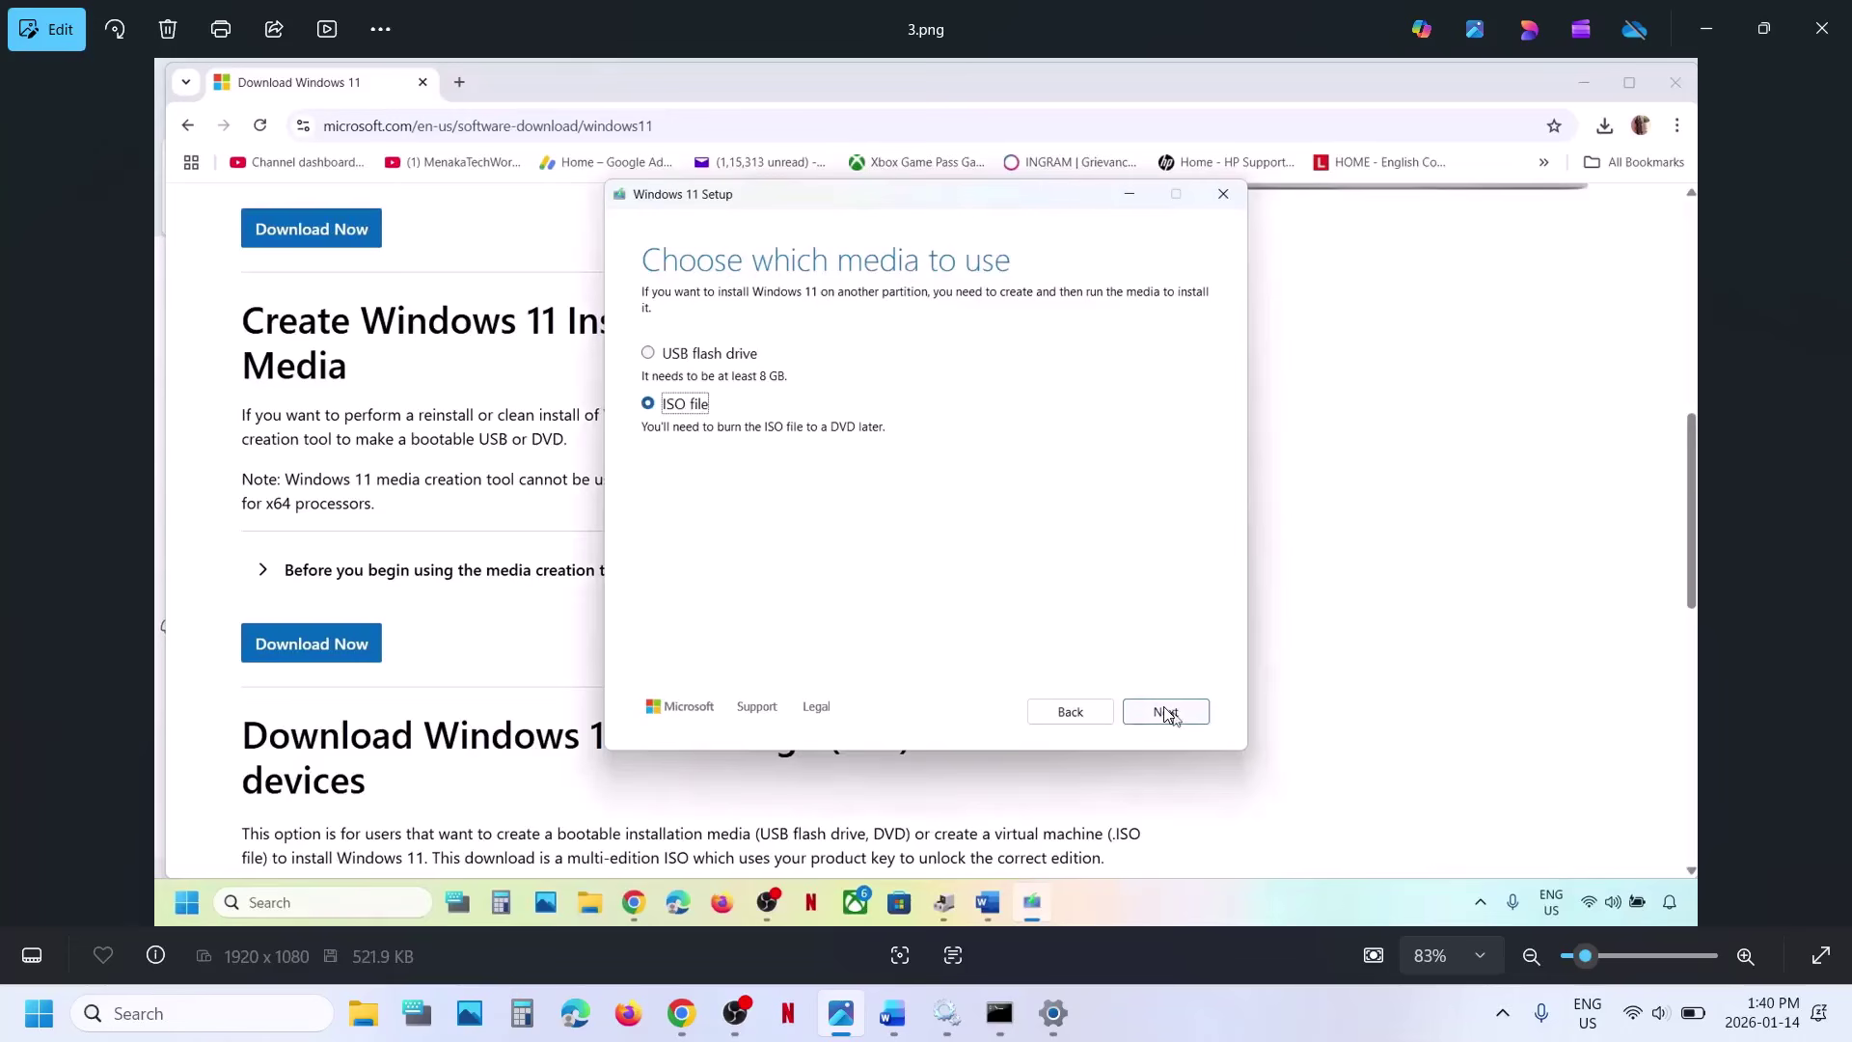
pyautogui.press('Right')
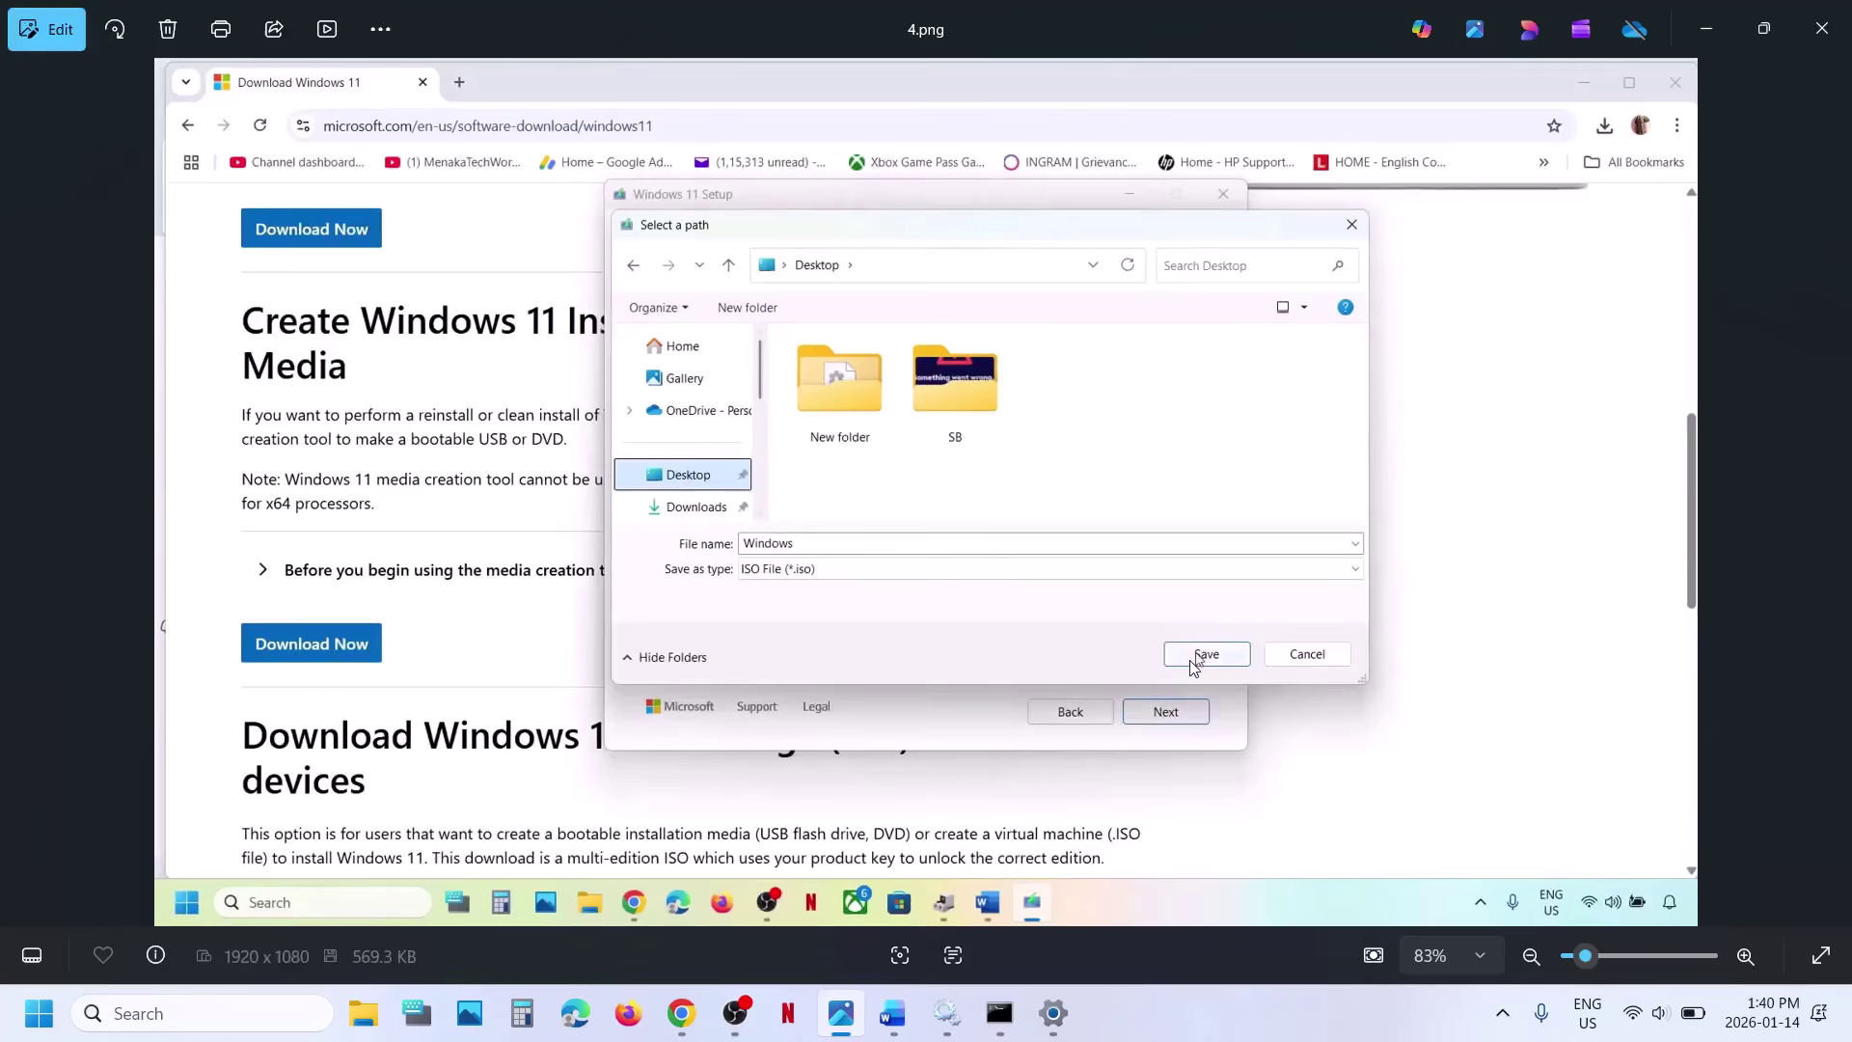
pyautogui.press('Right')
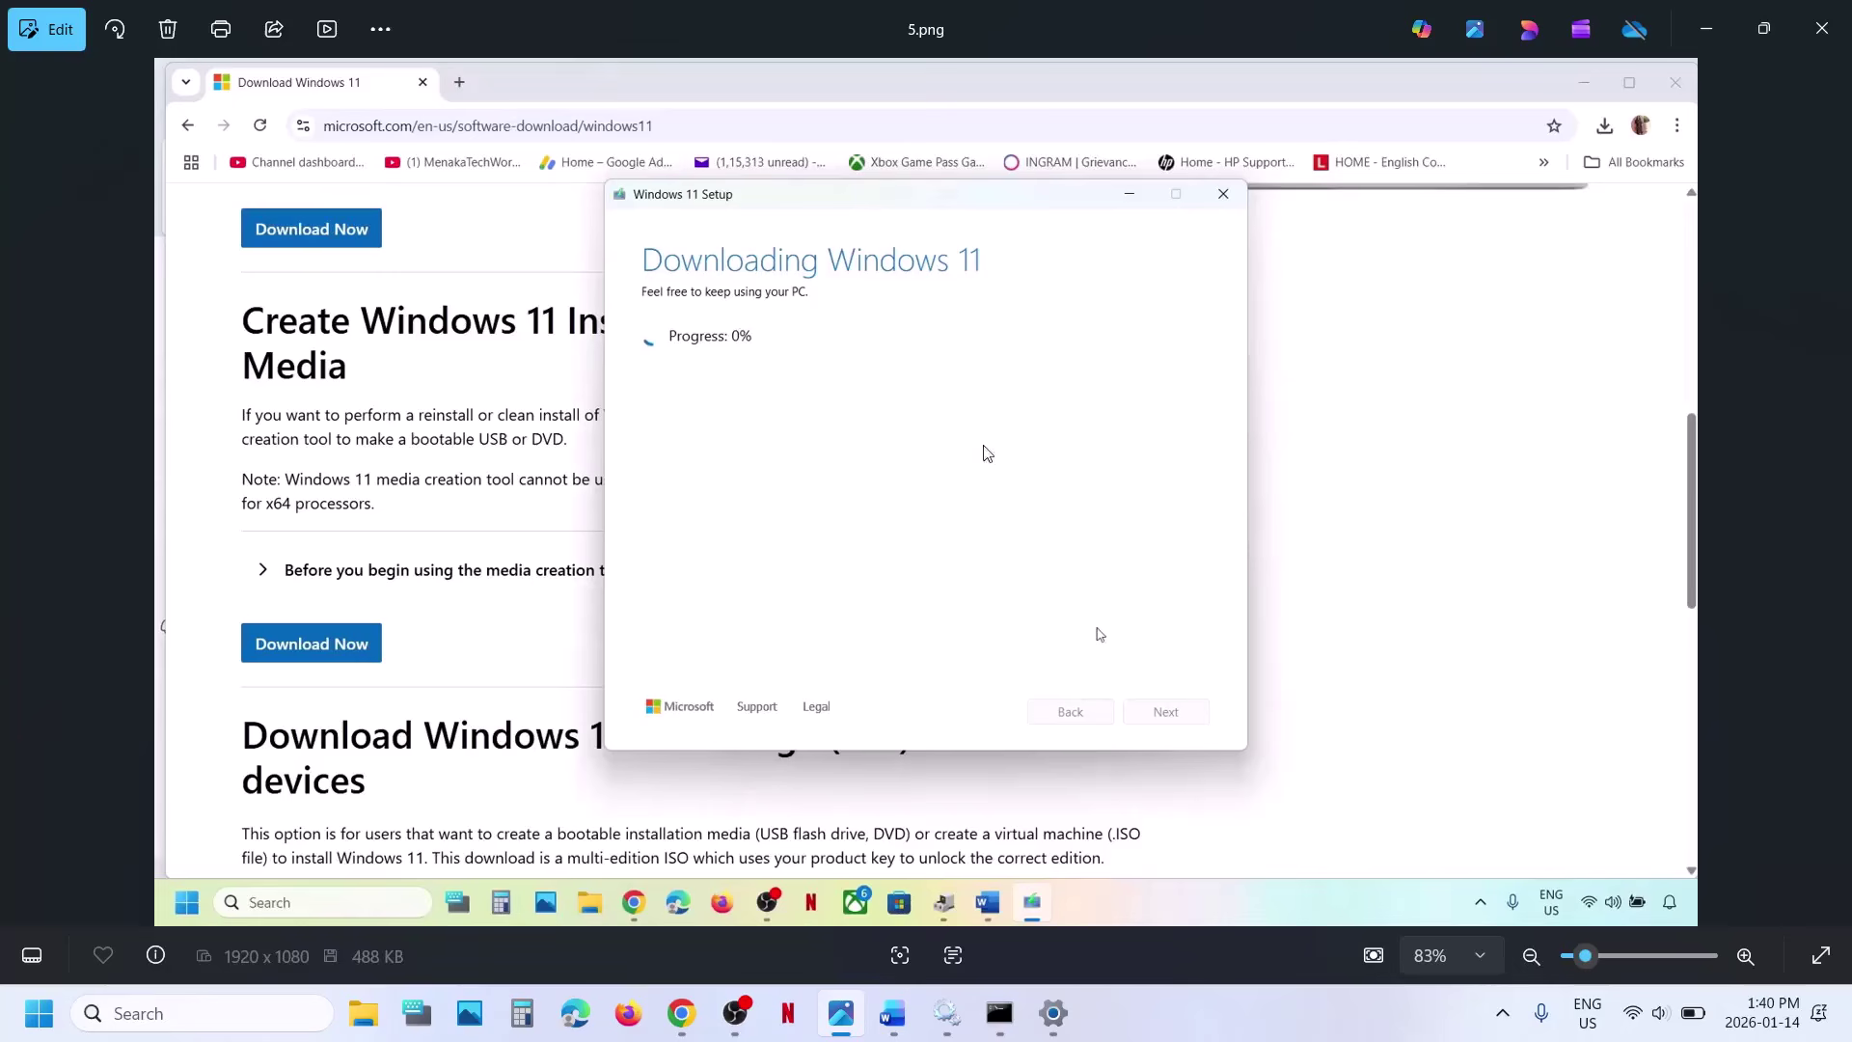
pyautogui.press('Right')
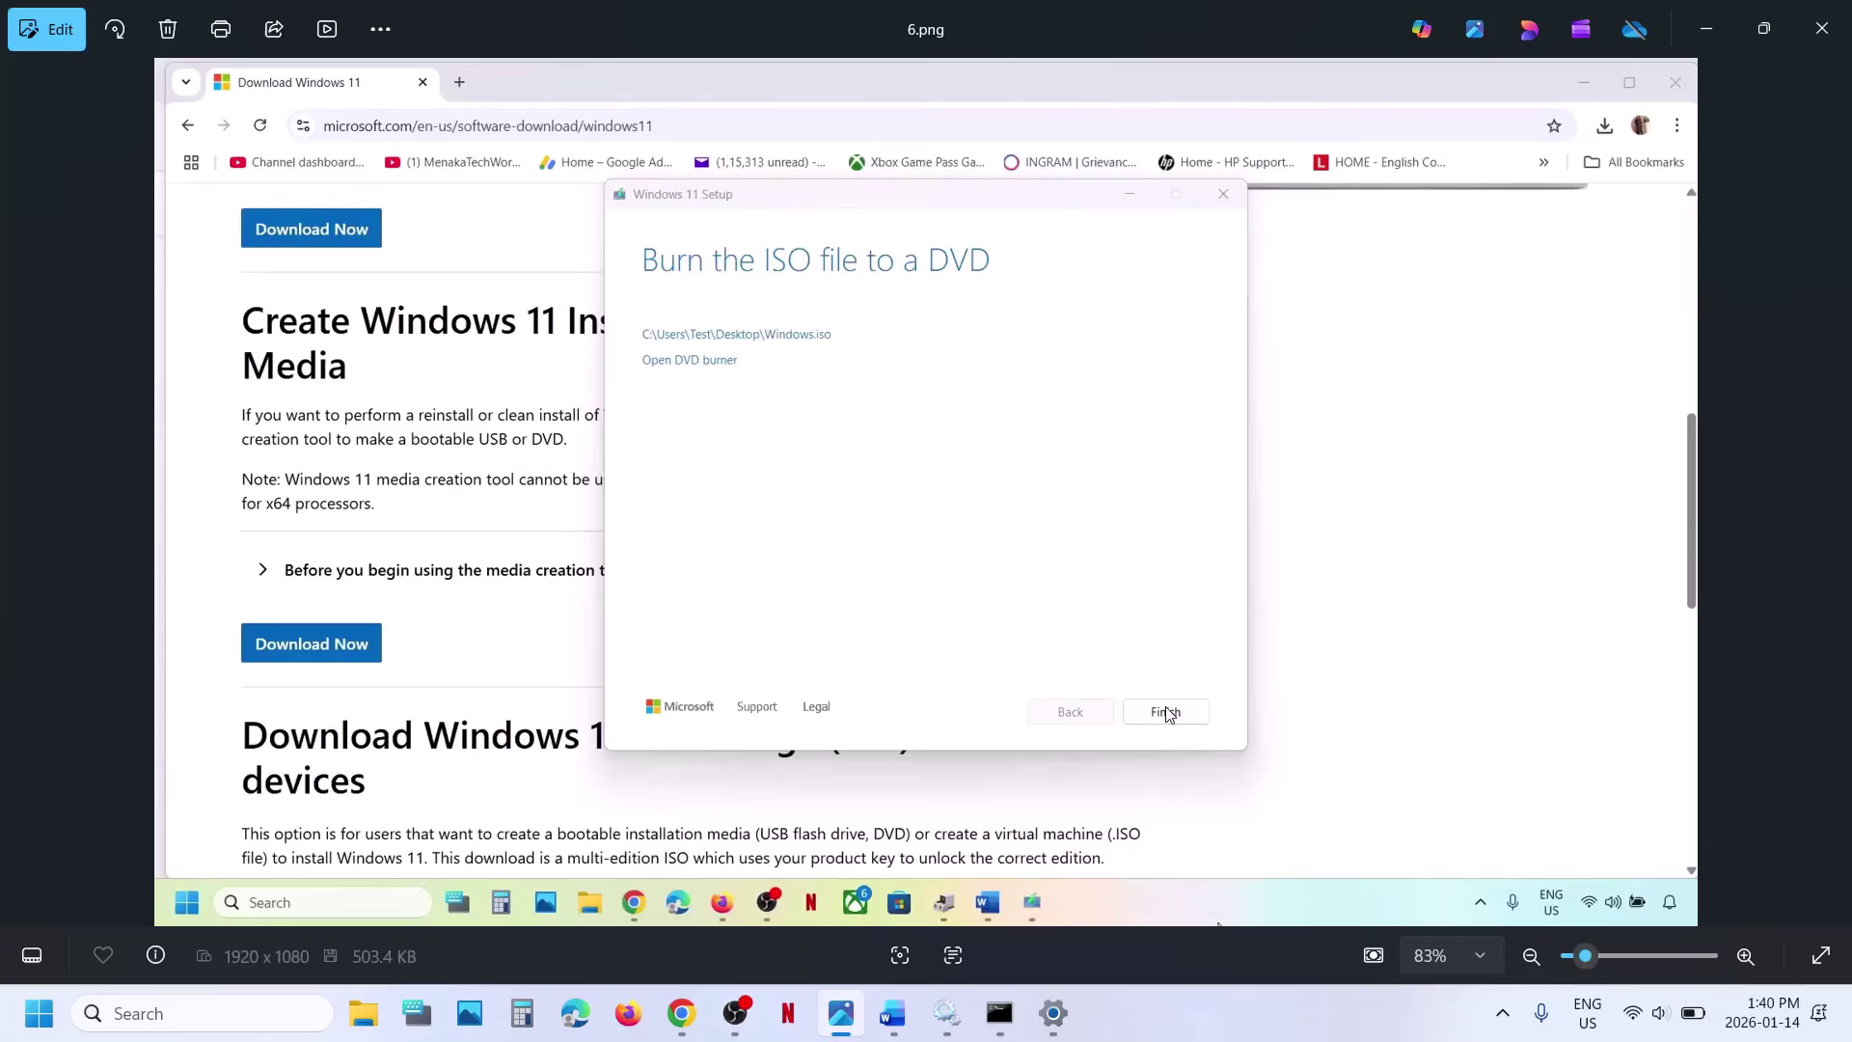
pyautogui.press('Right')
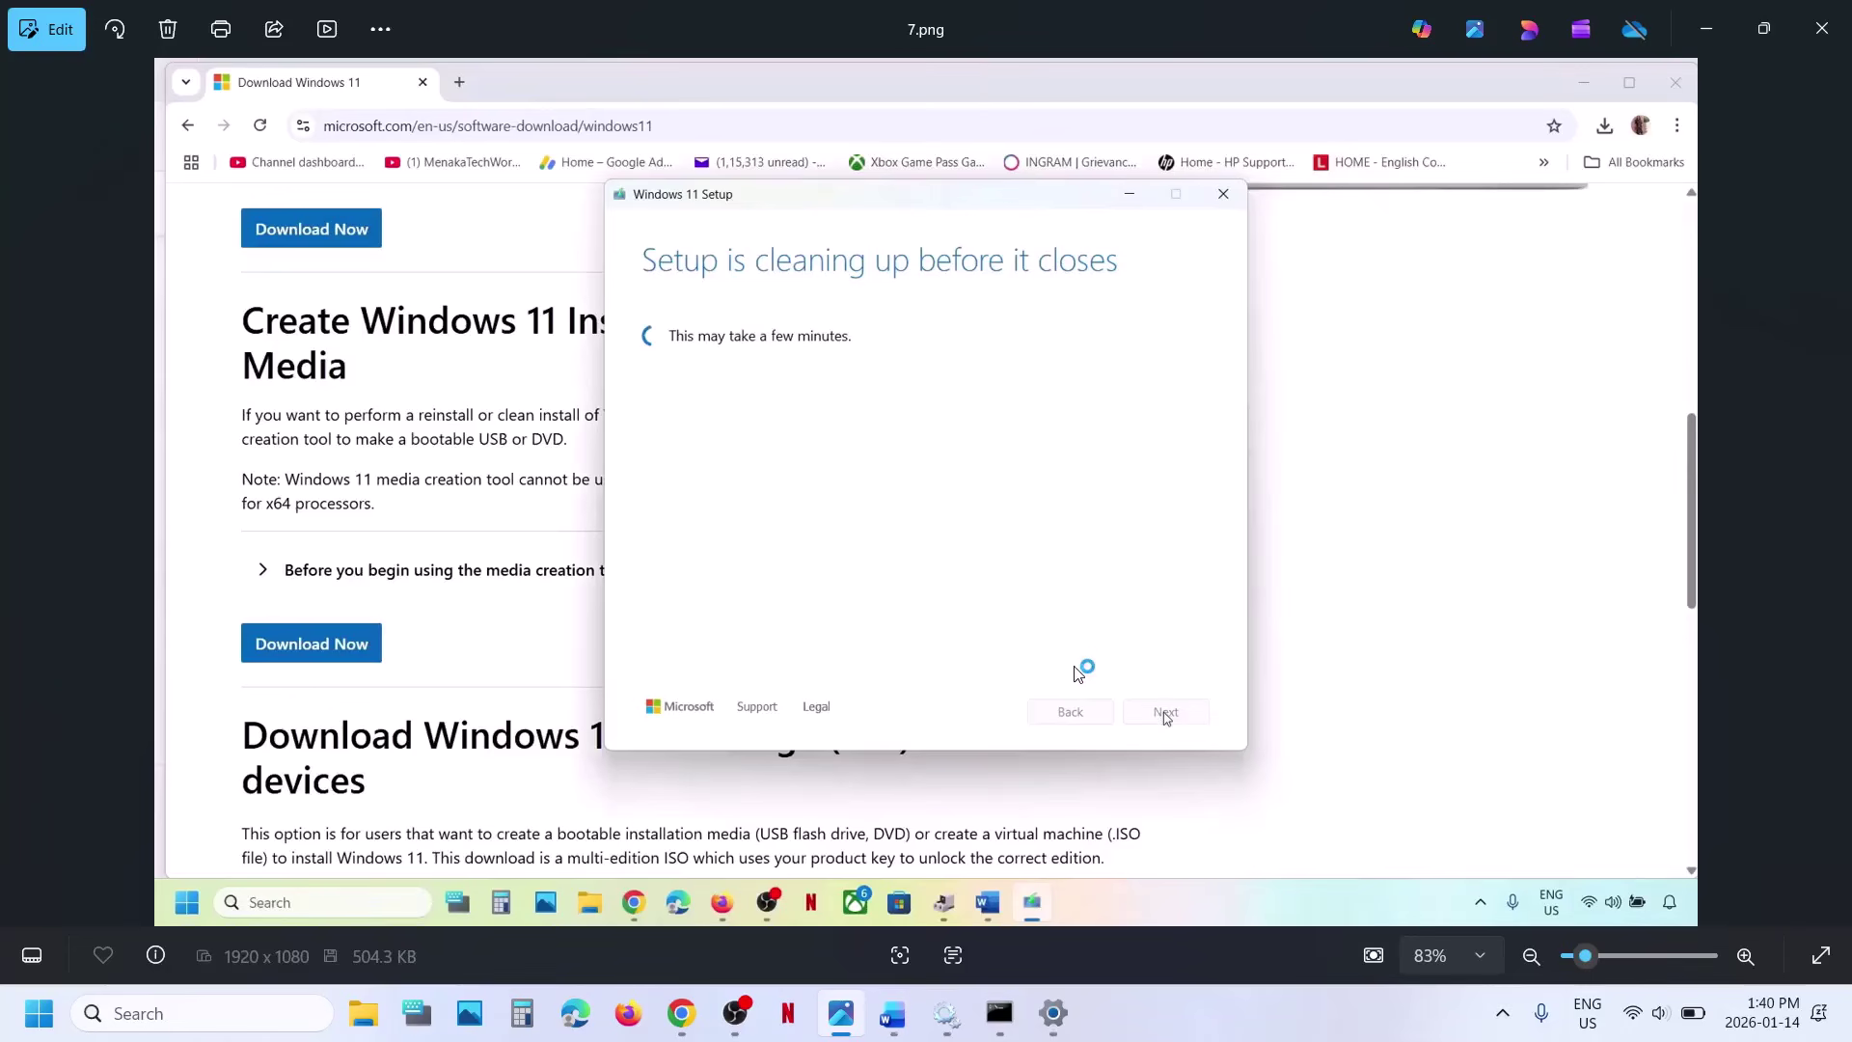
pyautogui.press('super+d')
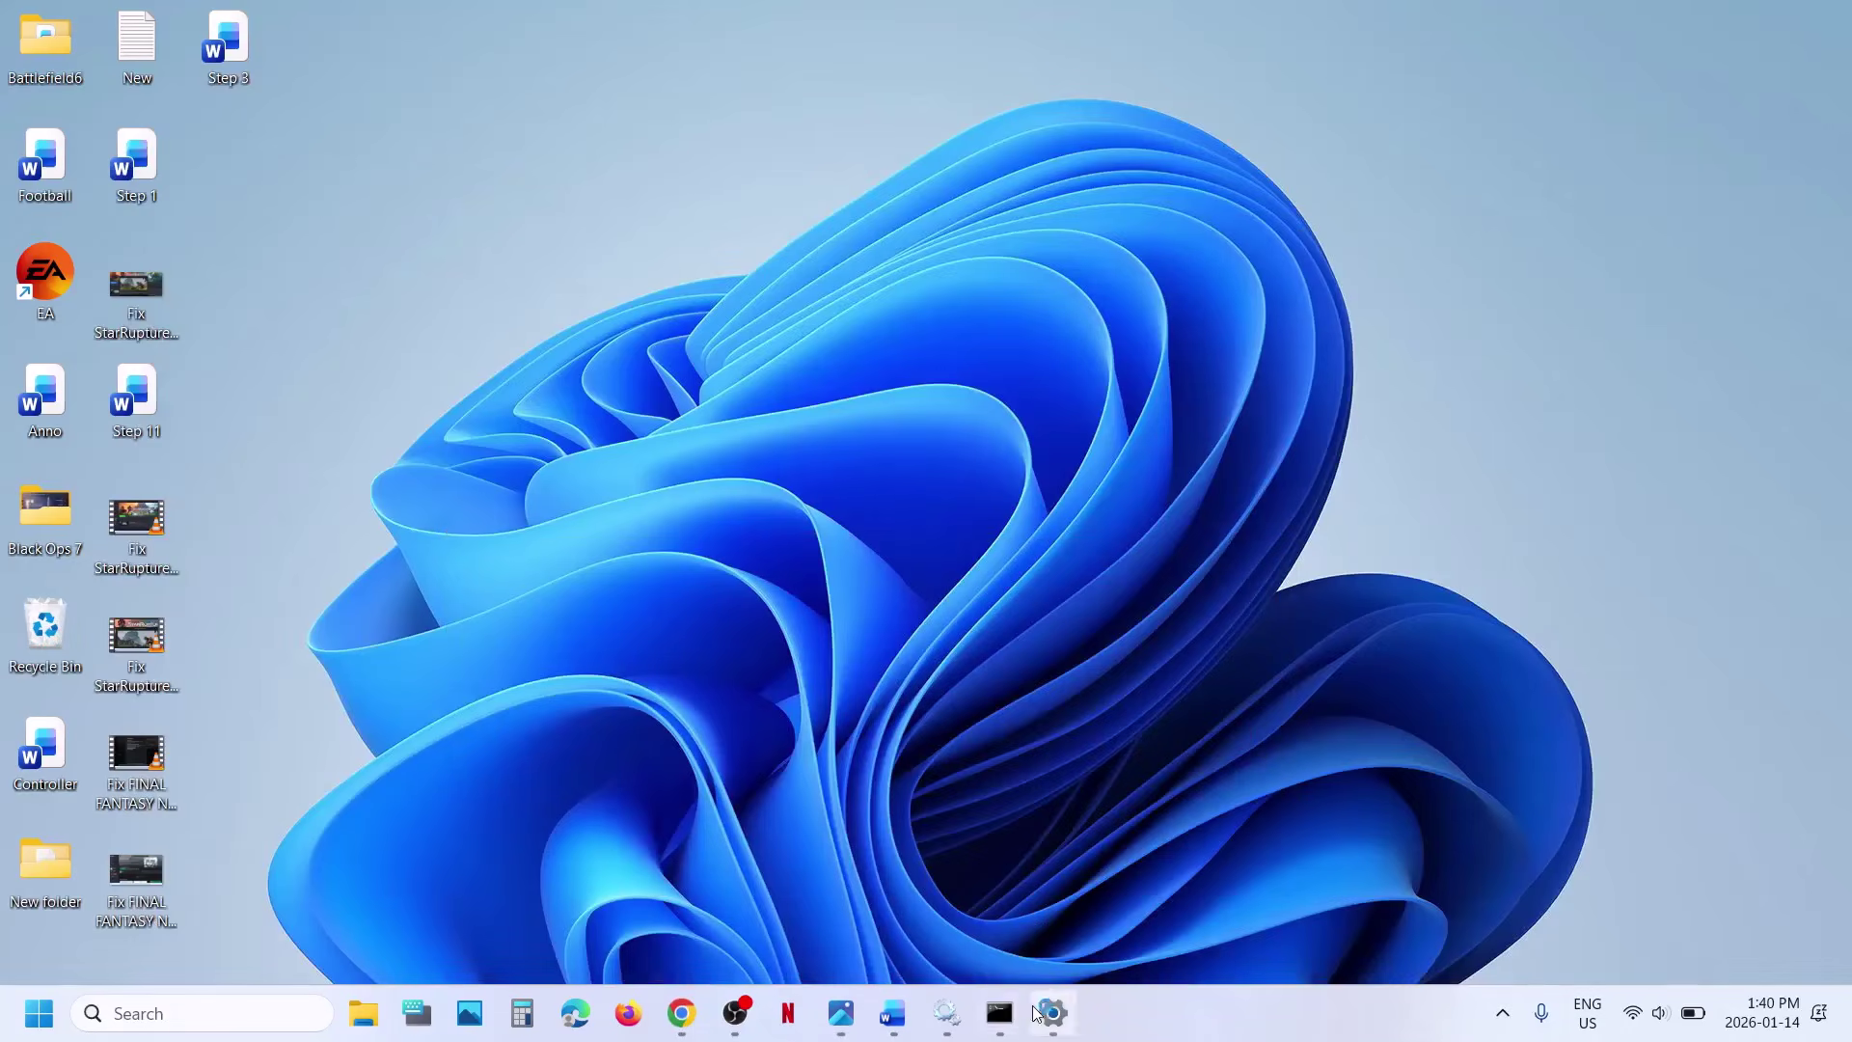
# - Bring Photos back and view the mounted ISO desktop and ISO files screenshots (8.png, 9.png)
pyautogui.click(892, 1013)
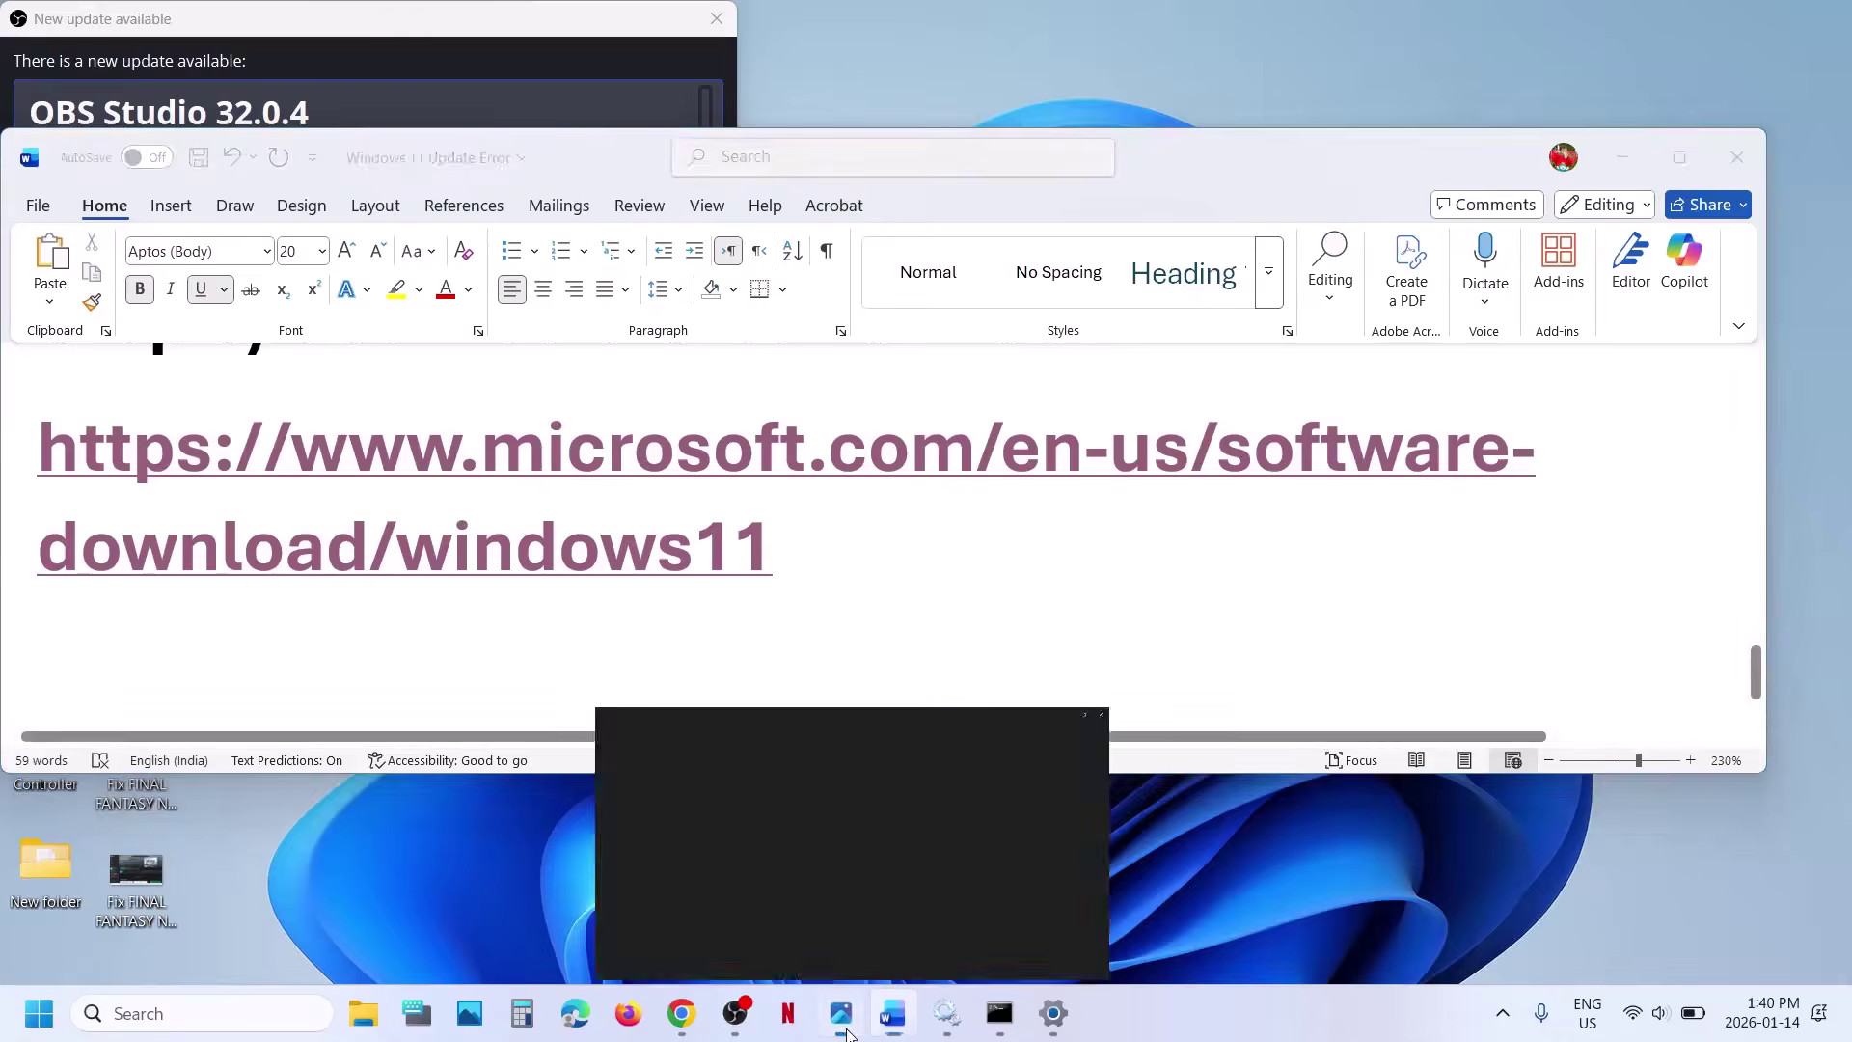
pyautogui.click(841, 1013)
pyautogui.press('Right')
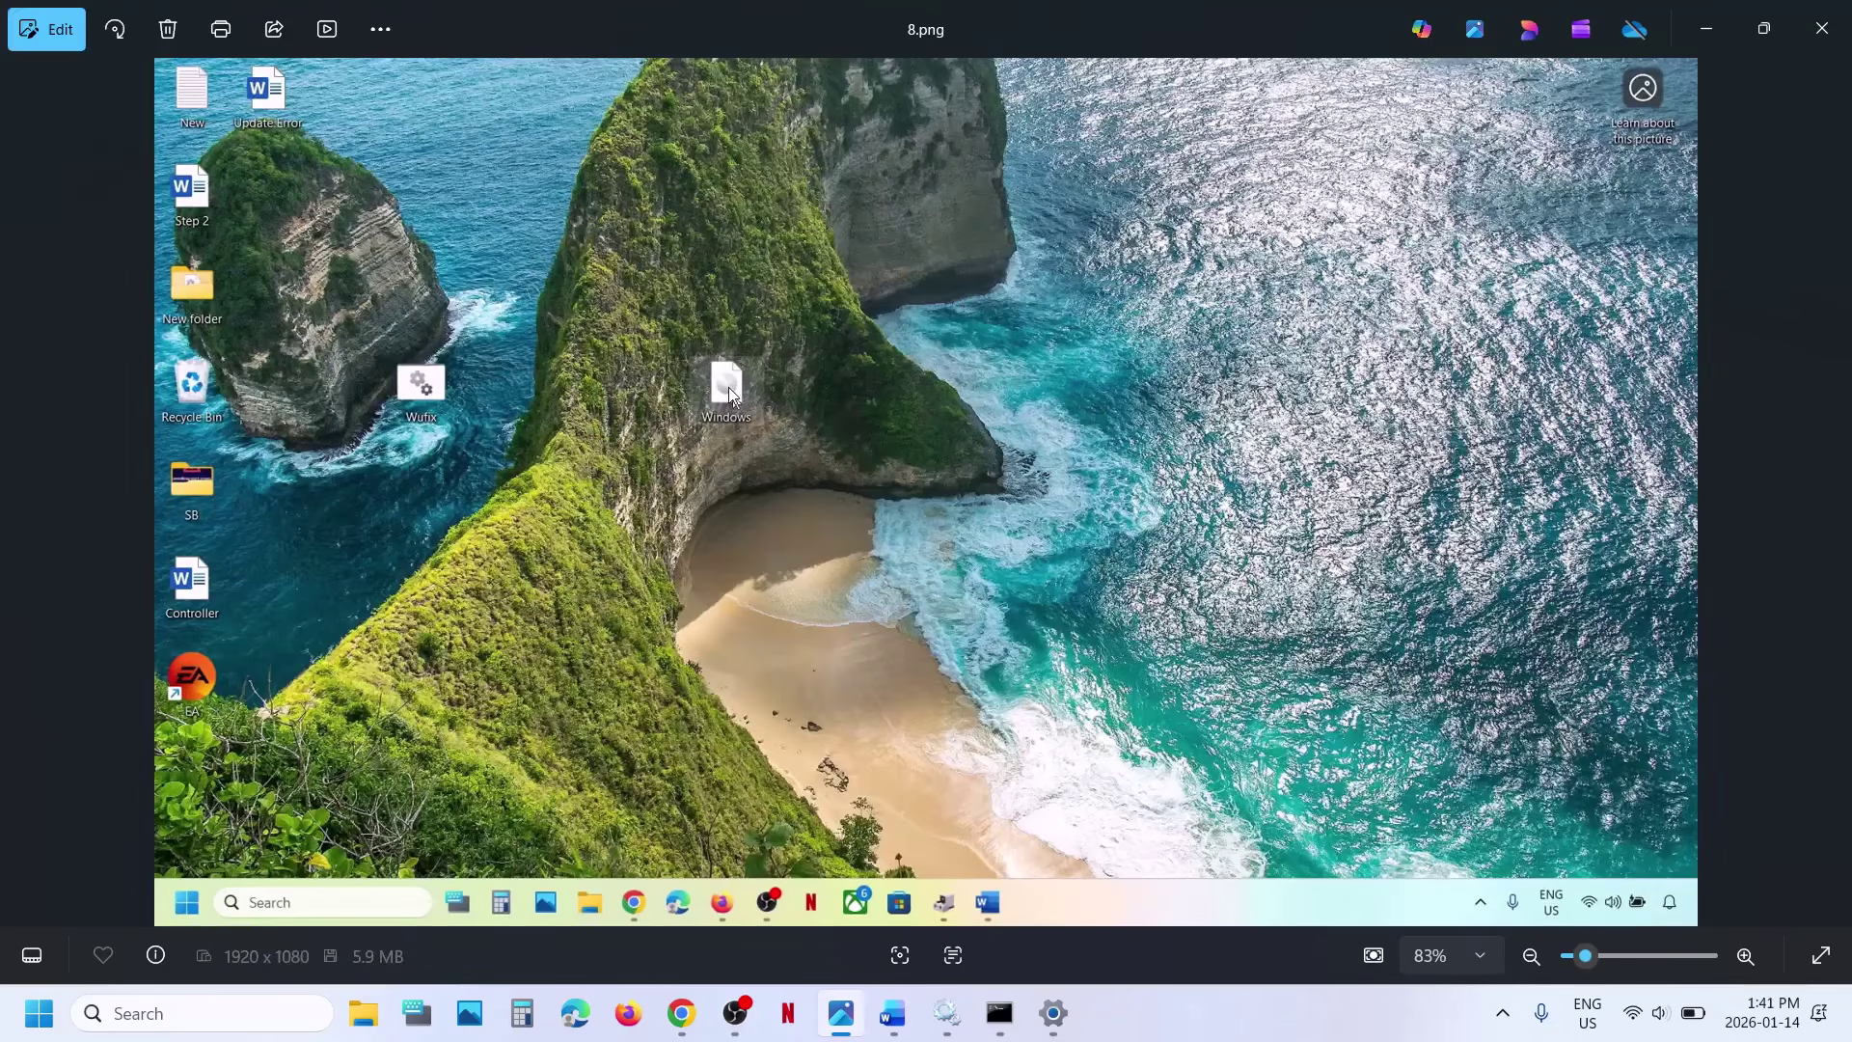
pyautogui.press('Right')
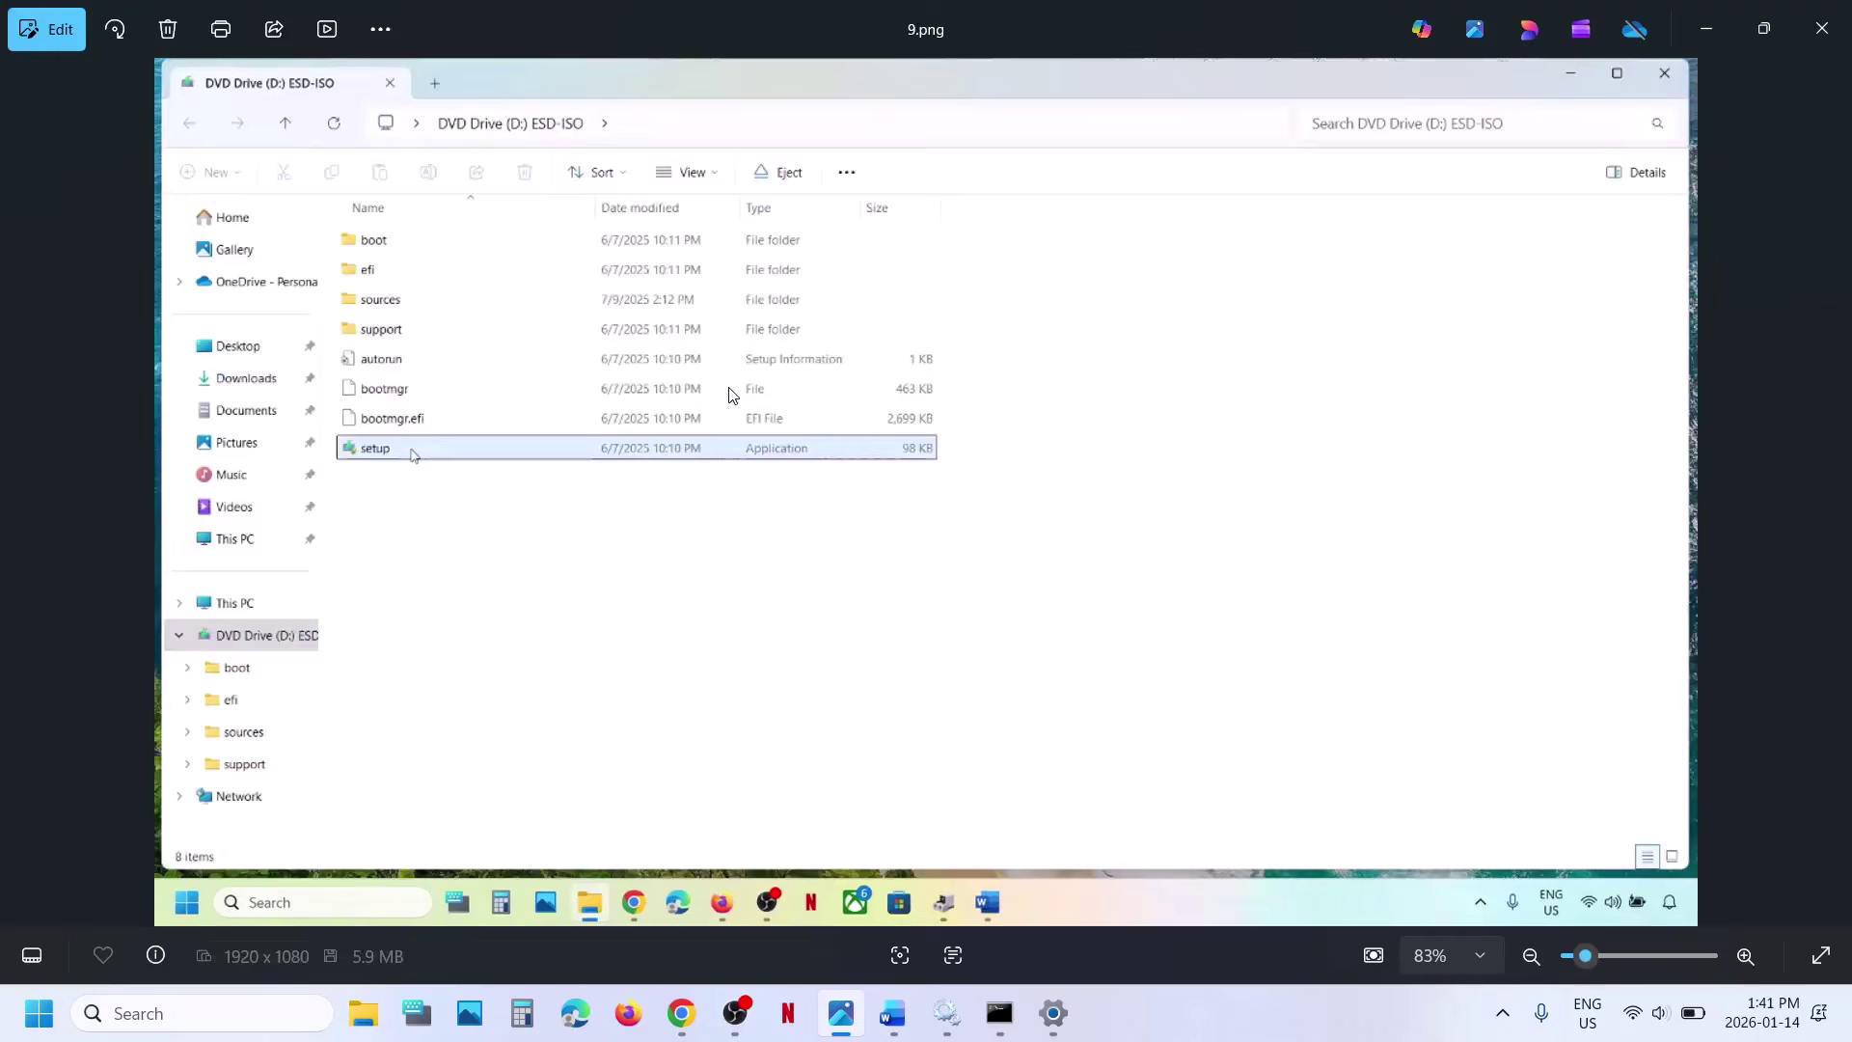
# - View the UAC, Install Windows 11, license terms and Ready to install screenshots, then return to Recovery settings
pyautogui.press('Right')
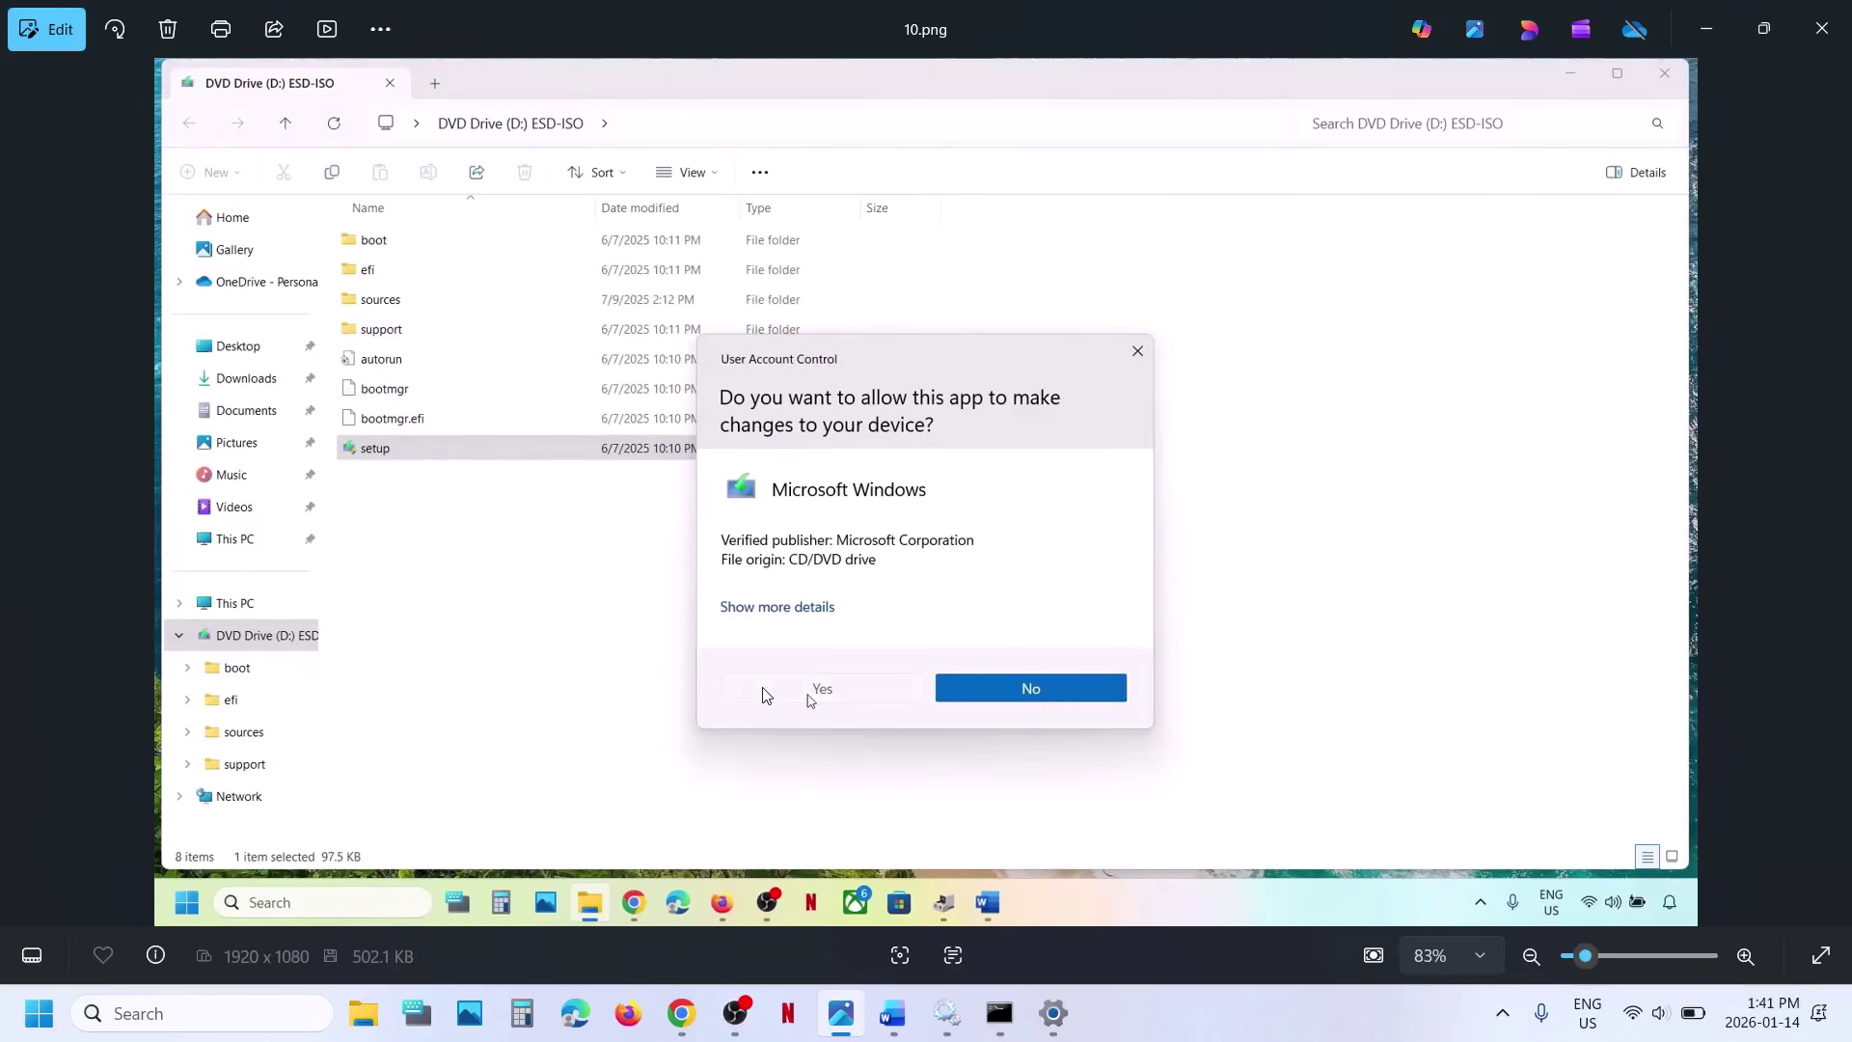
pyautogui.press('Right')
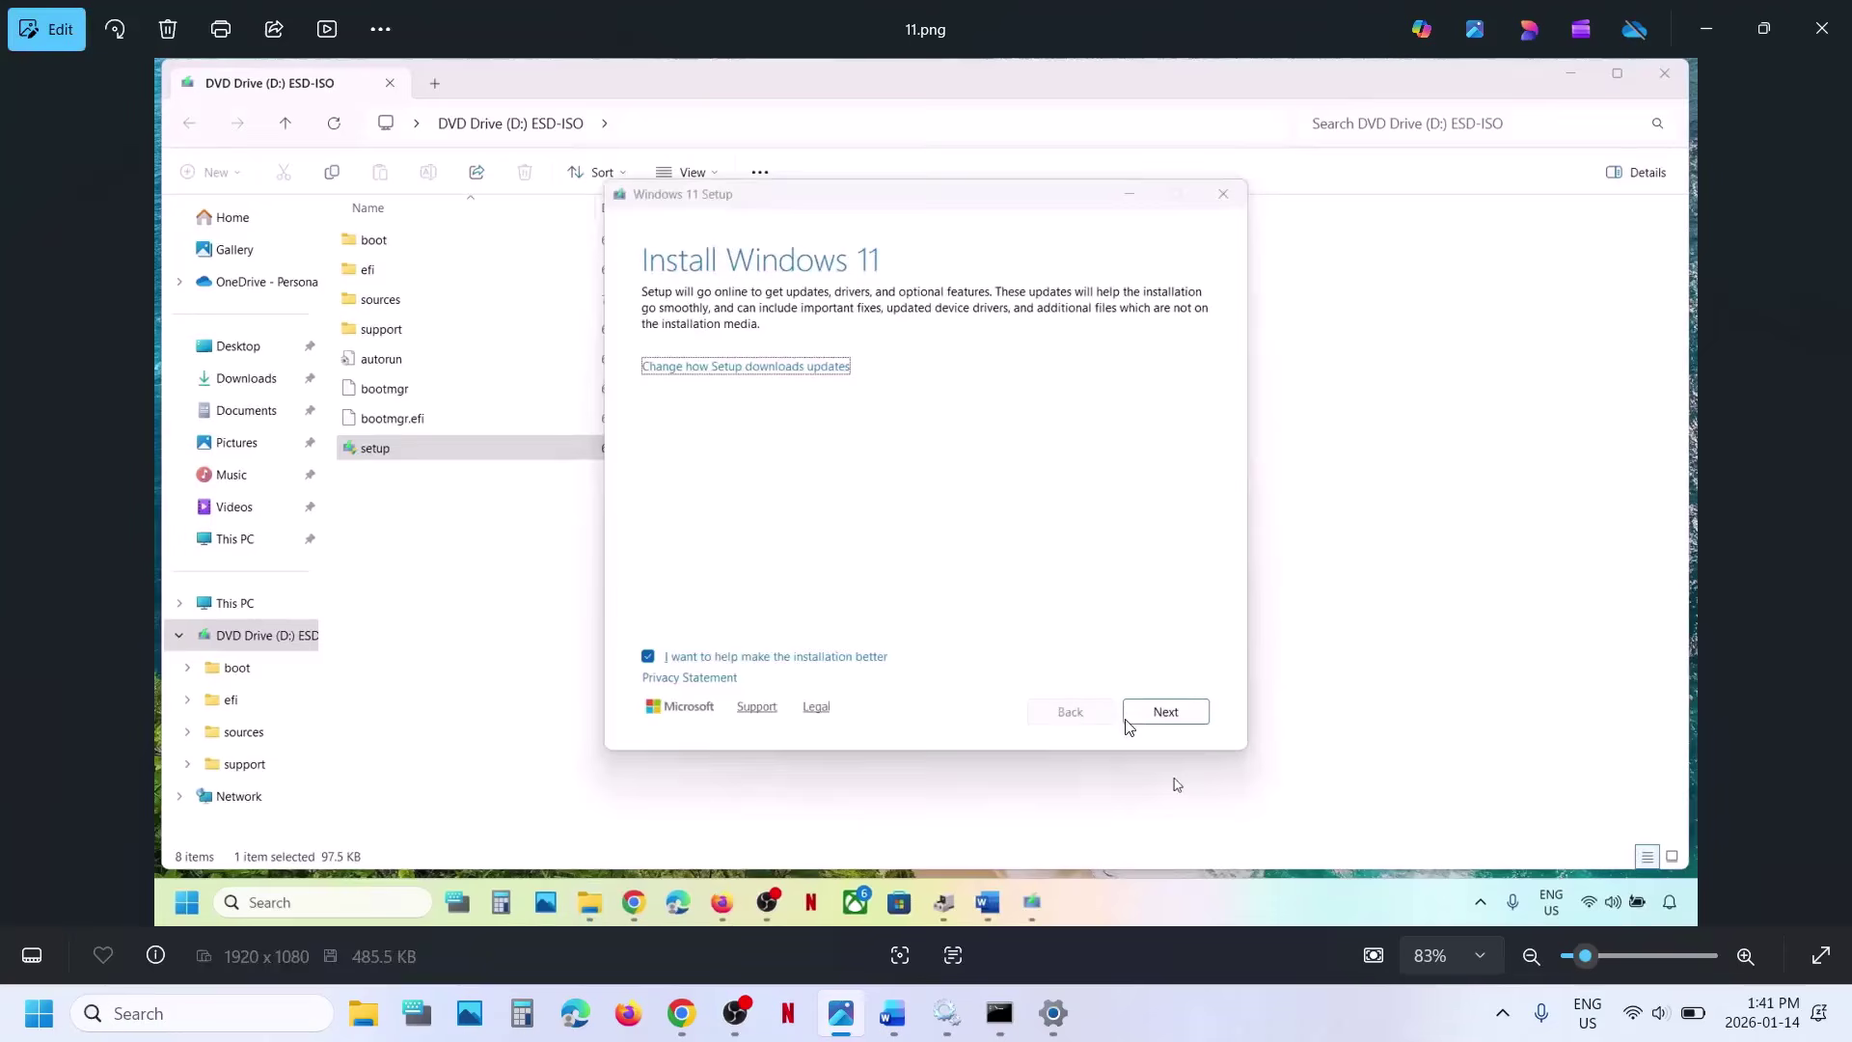
pyautogui.press('Right')
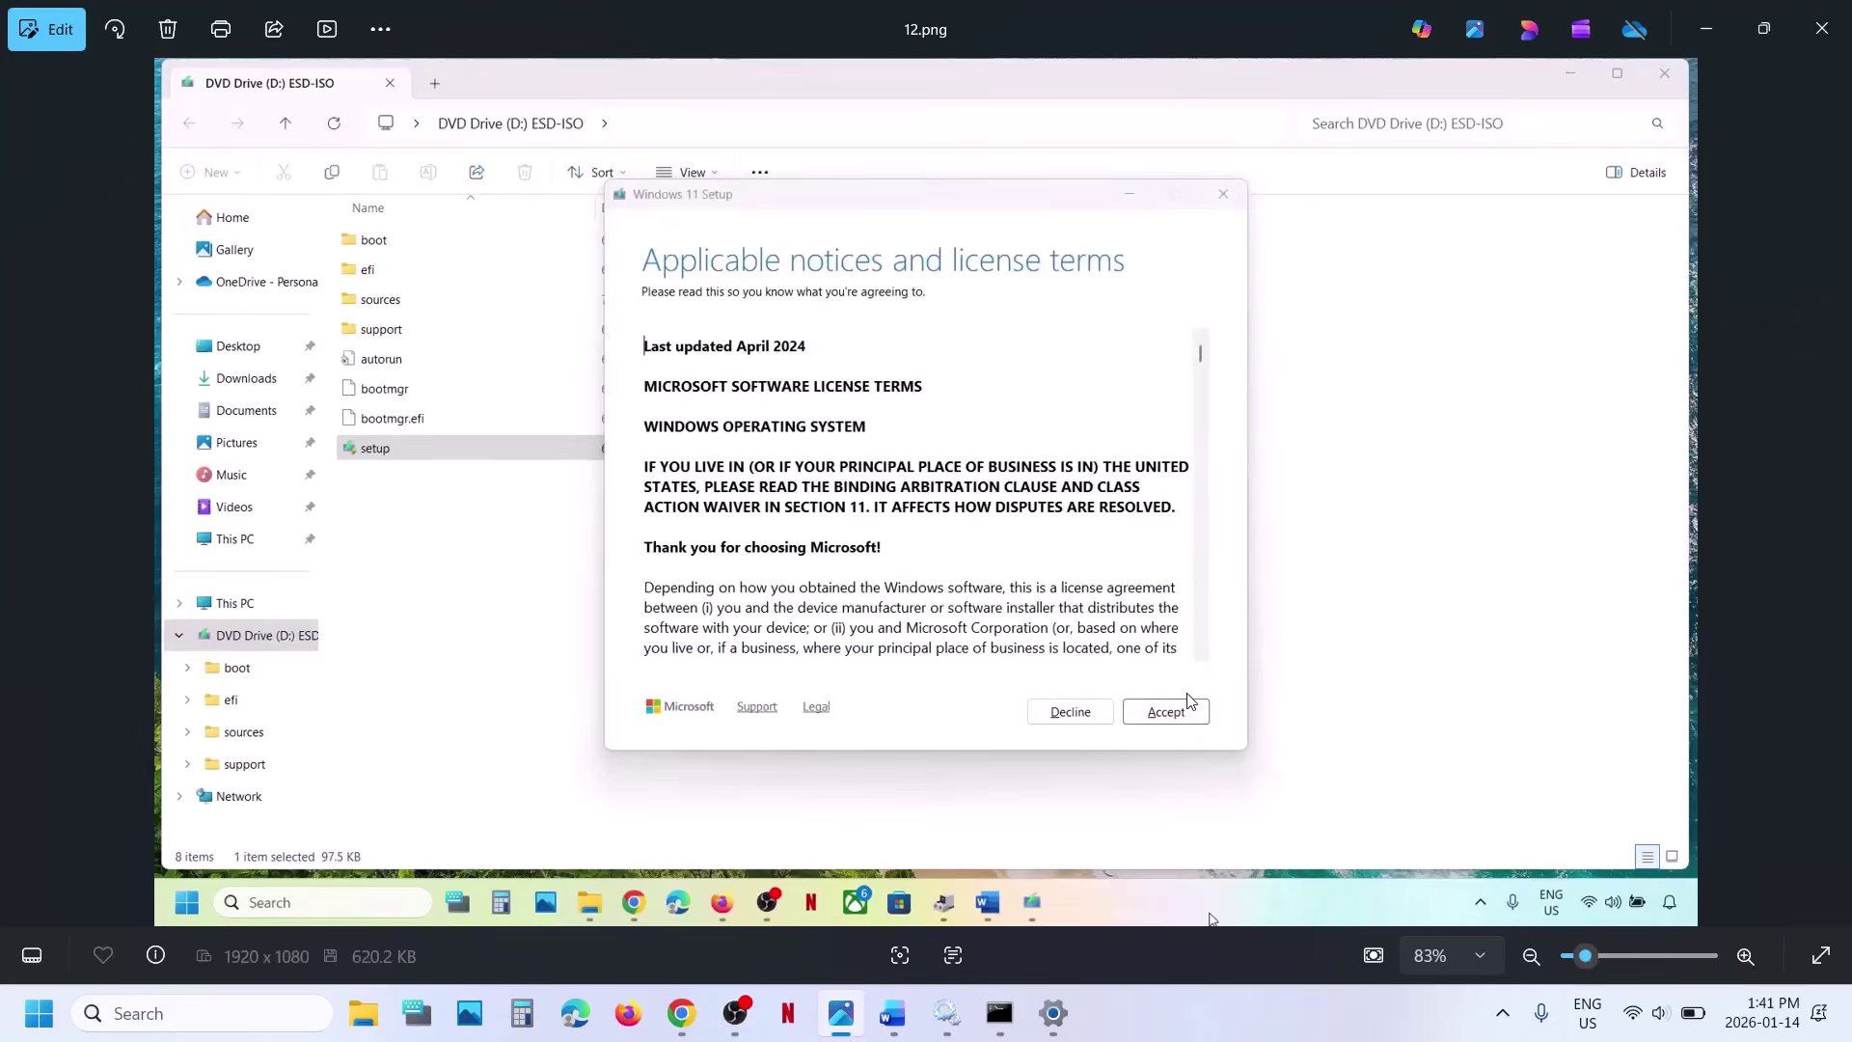
pyautogui.press('Right')
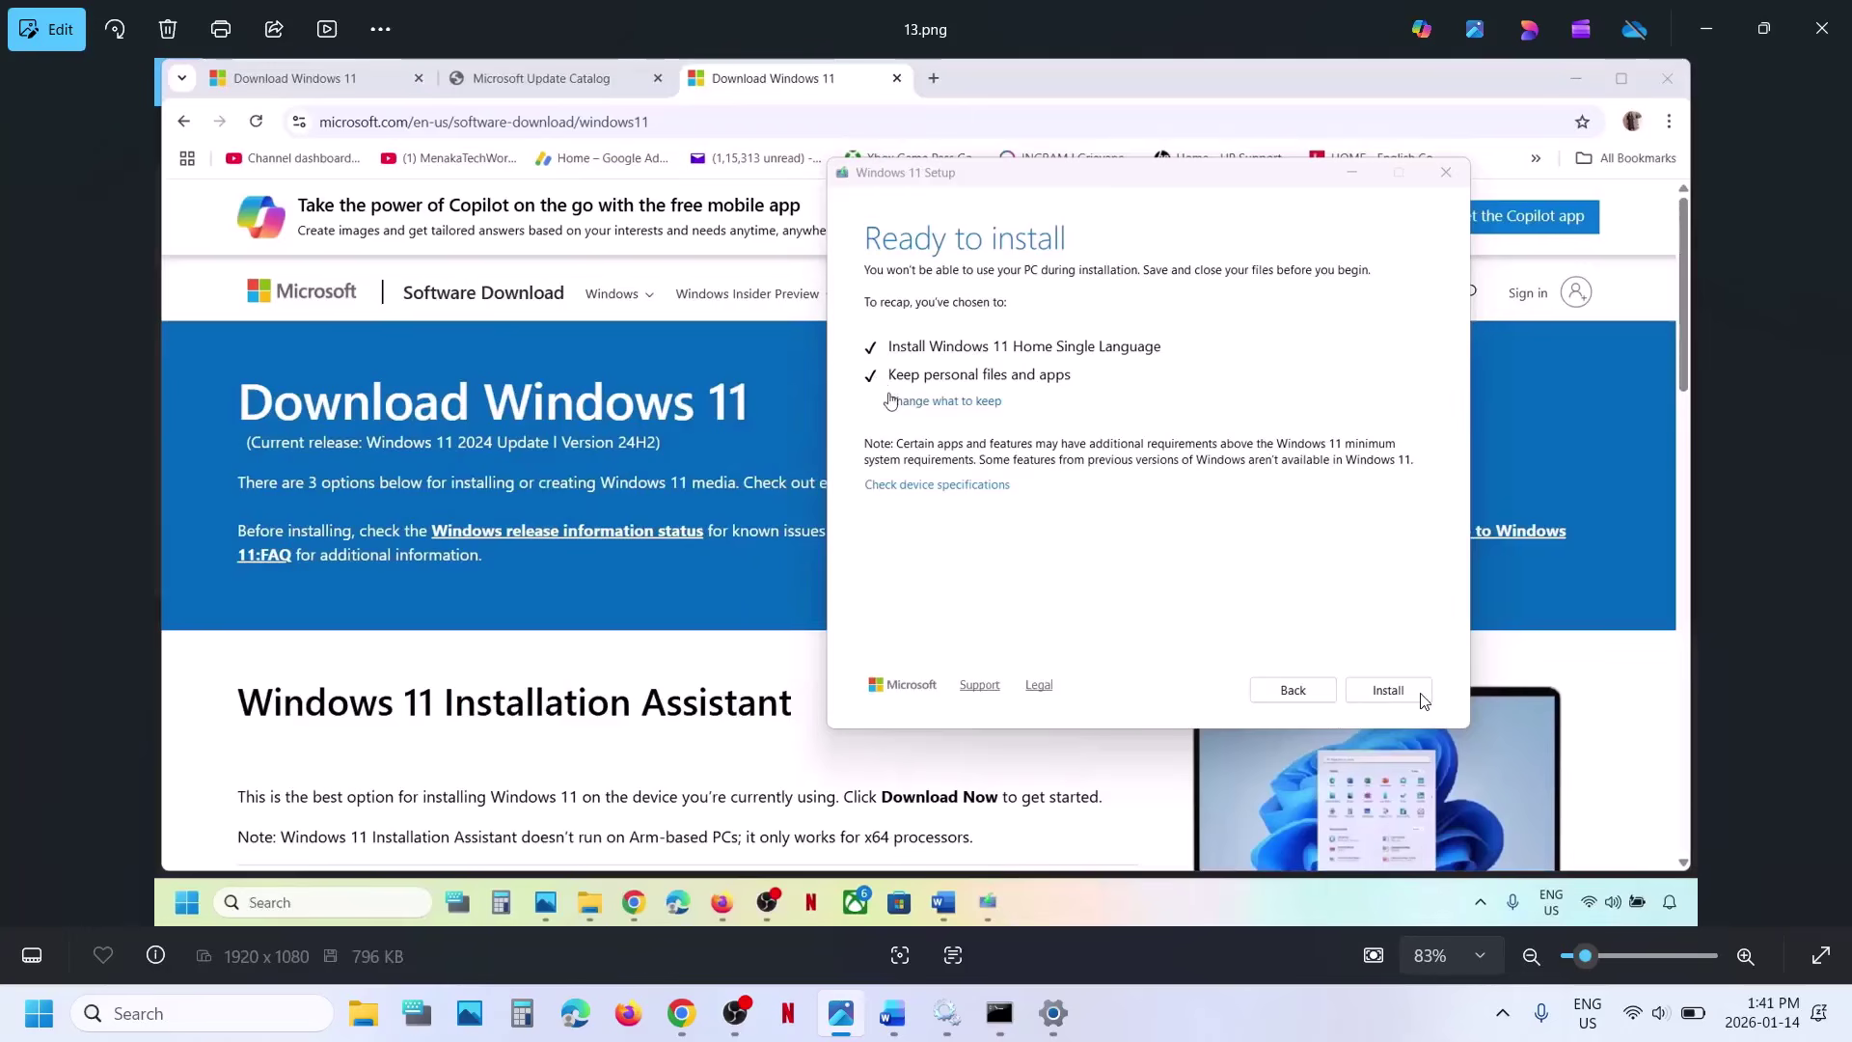
pyautogui.hotkey('alt', 'Tab')
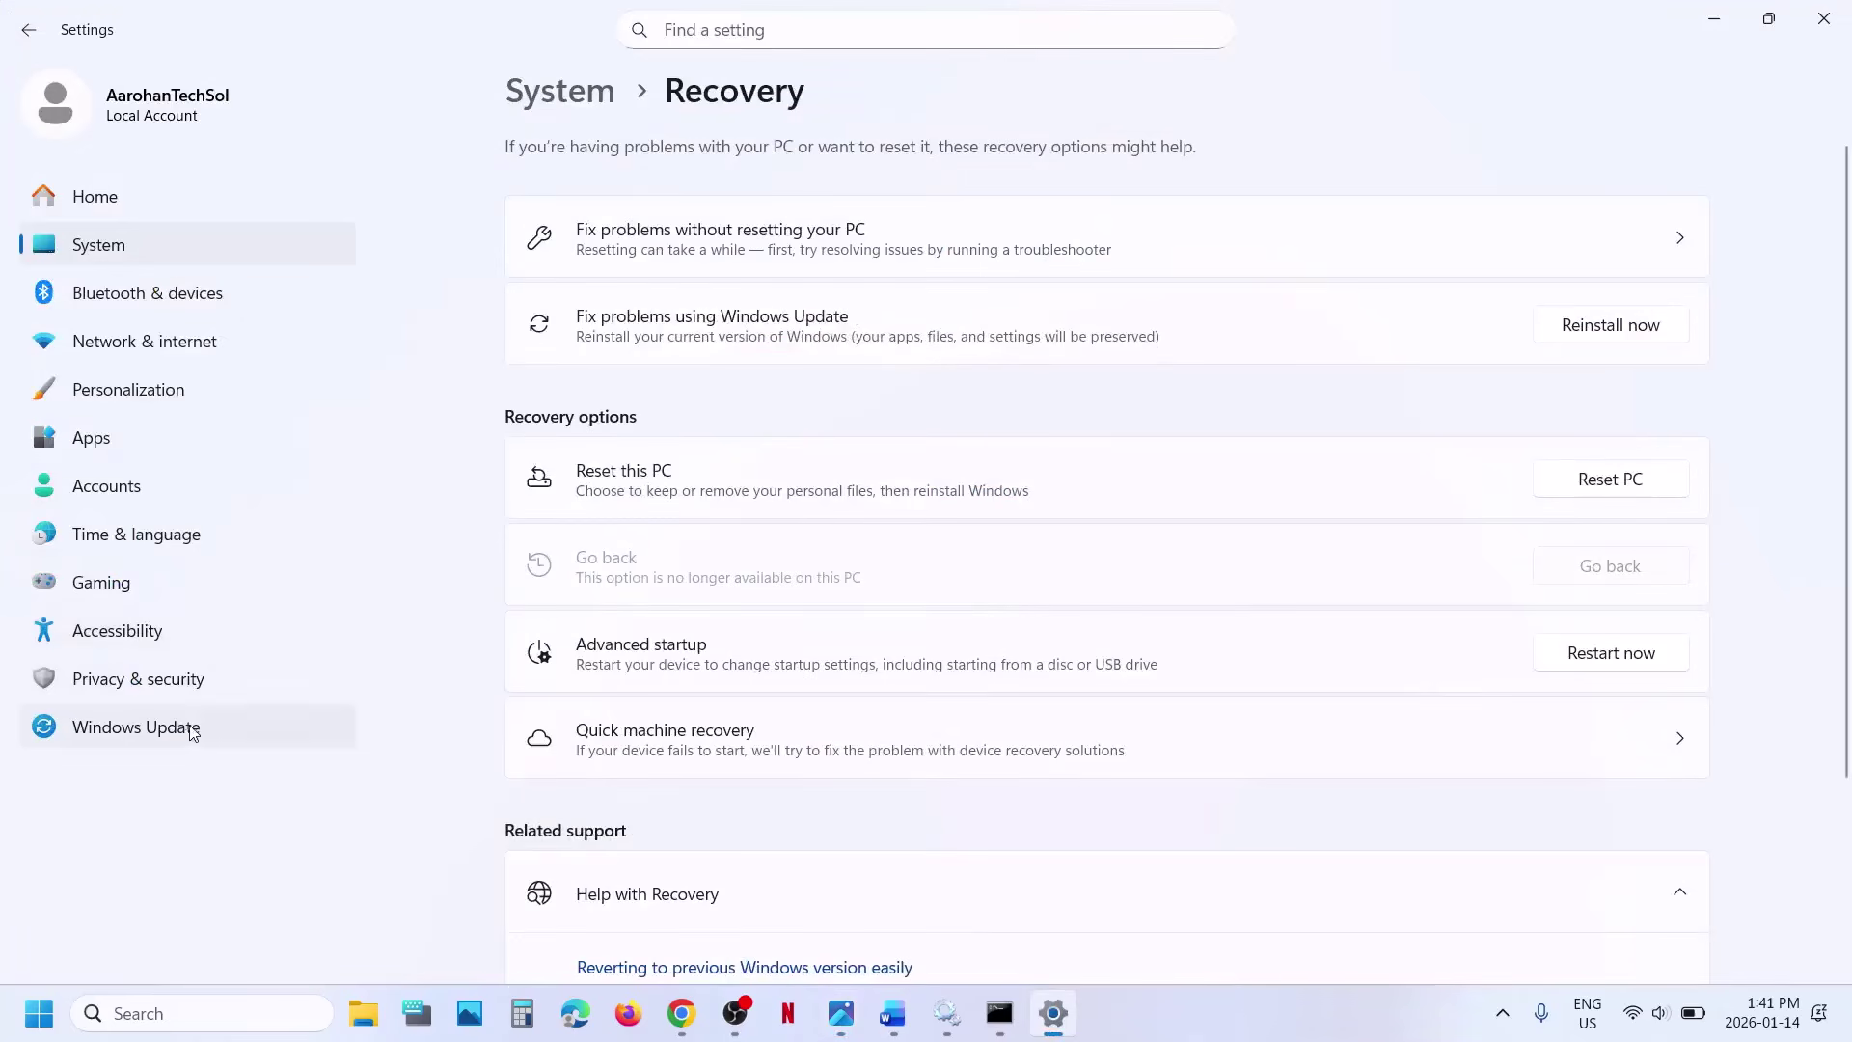